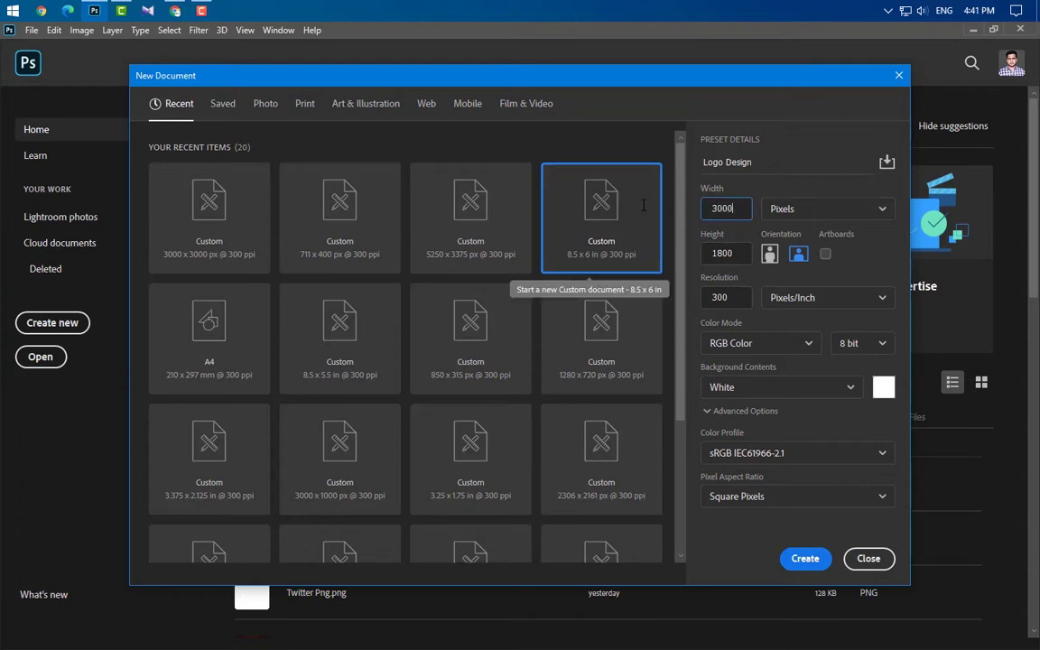
# - Set the new document's height to 3000 pixels and create the document
pyautogui.press('Tab')
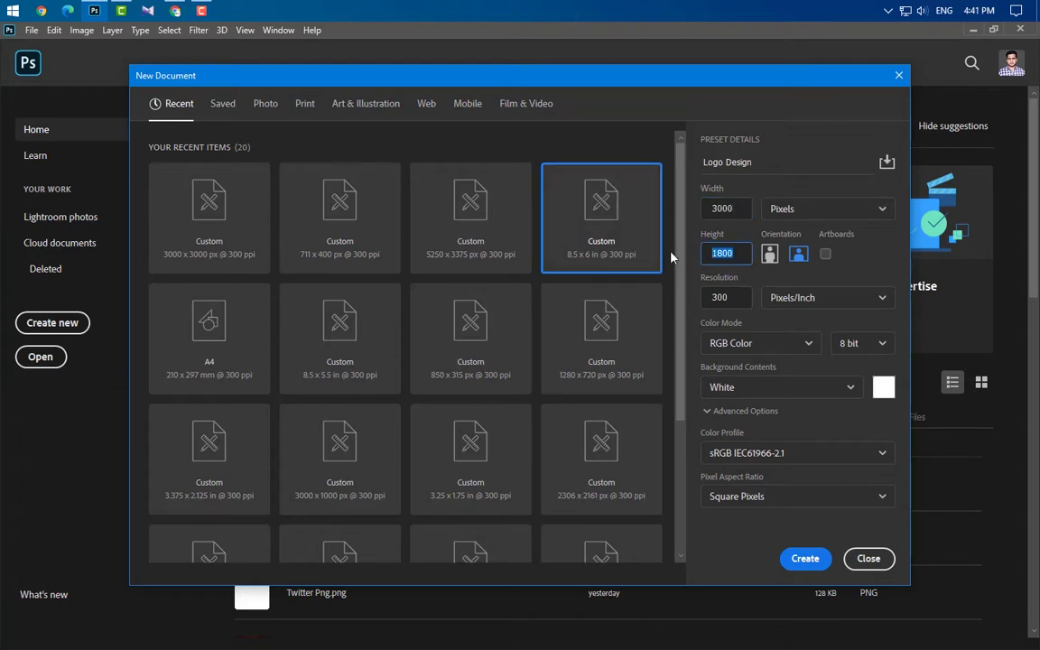
pyautogui.write('3000')
pyautogui.press('Tab')
pyautogui.click(805, 558)
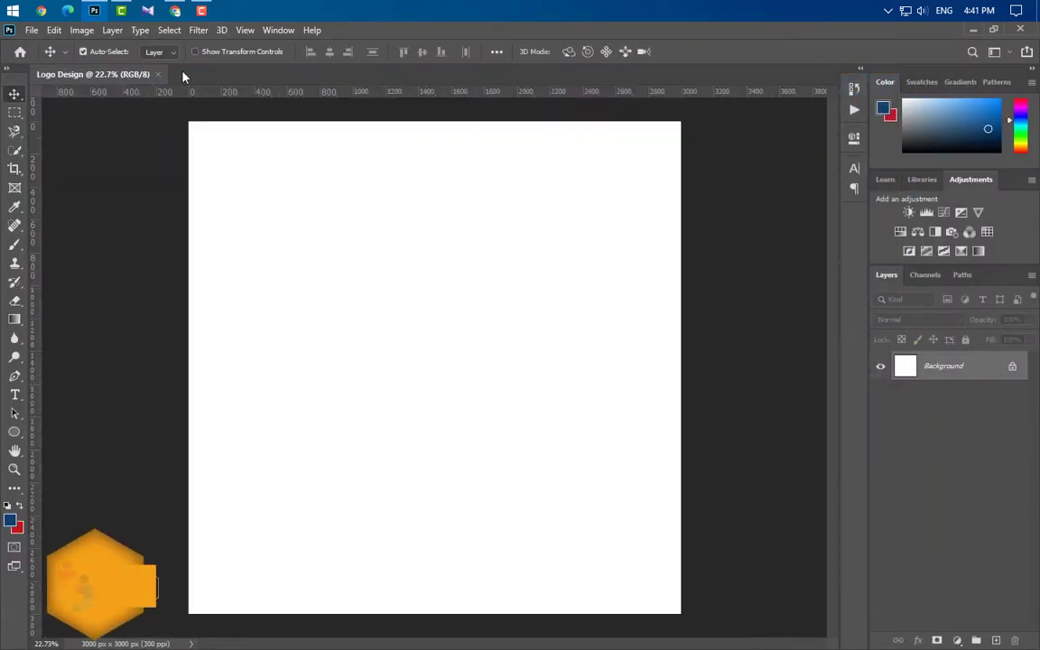
# - Display the grid over the blank canvas
pyautogui.click(245, 30)
pyautogui.moveTo(316, 303)
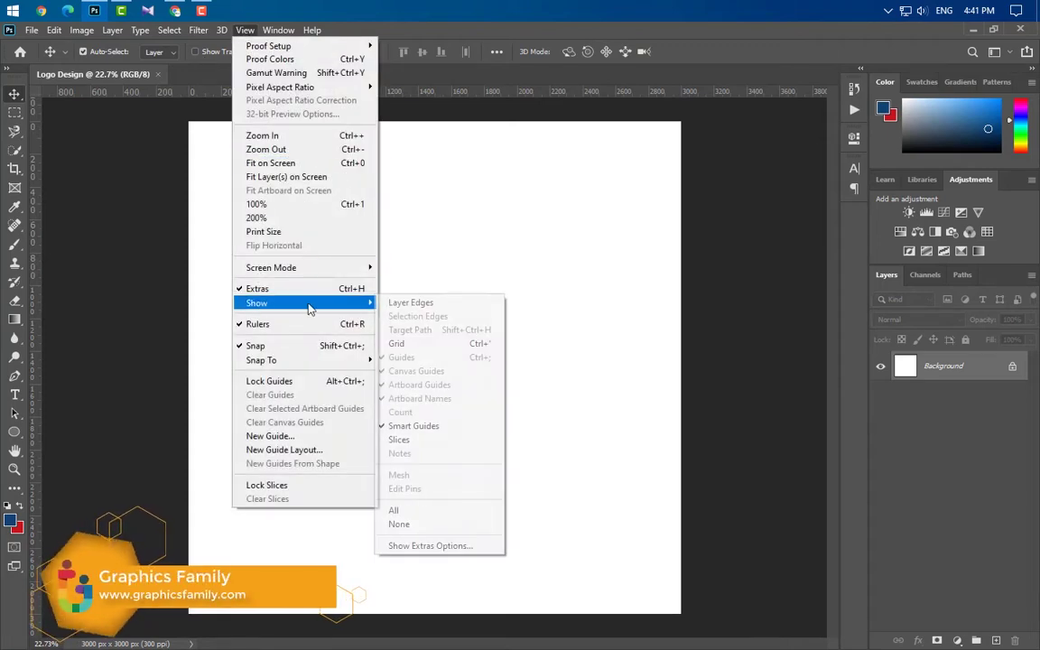
pyautogui.click(410, 344)
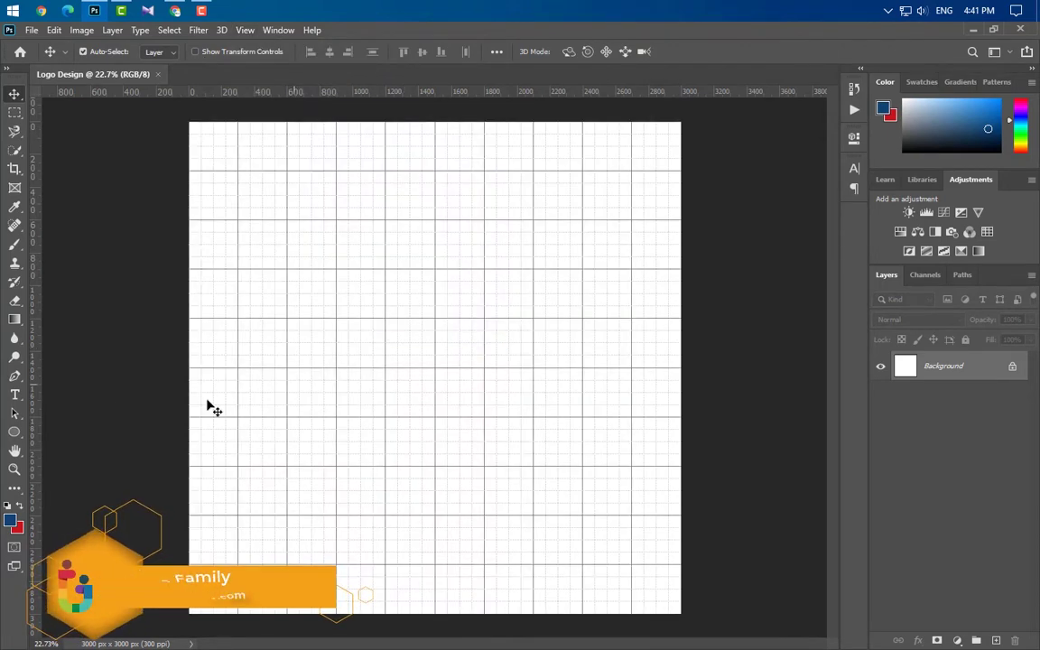
# - Add a point text layer reading "us" near the middle of the canvas
pyautogui.click(15, 395)
pyautogui.click(353, 354)
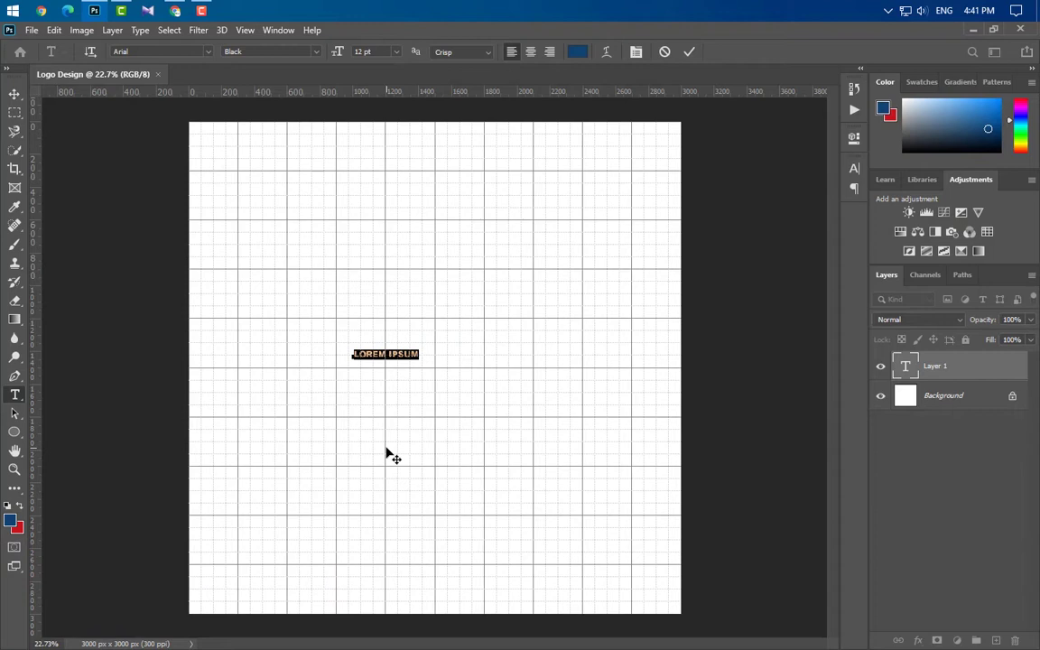
pyautogui.click(691, 51)
# - Set the "us" text to the Arial font with the Black style
pyautogui.click(853, 169)
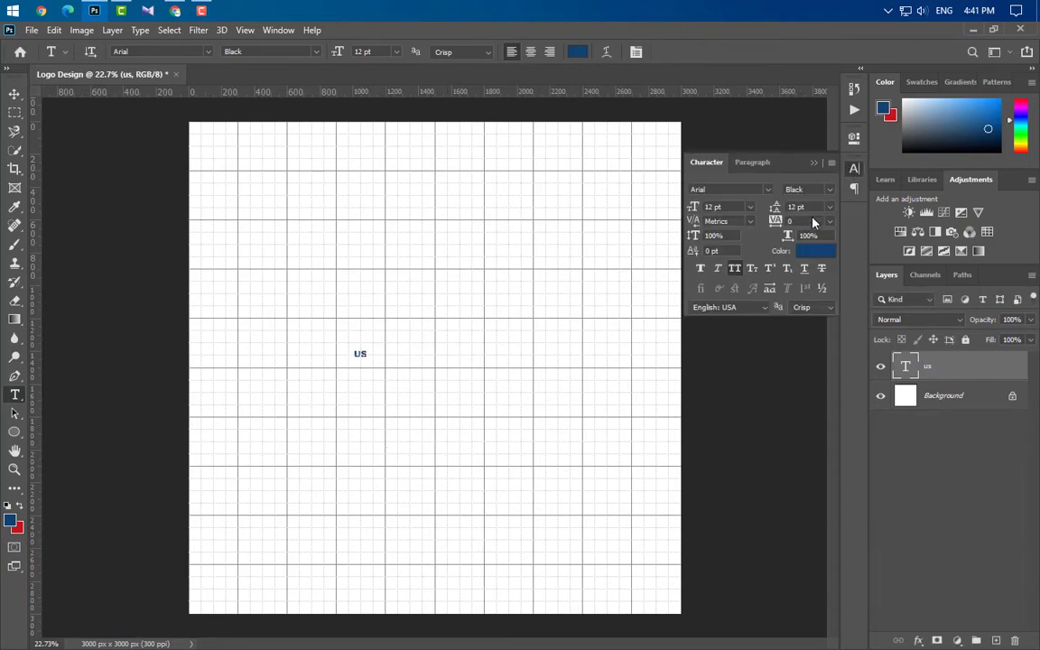
pyautogui.click(768, 189)
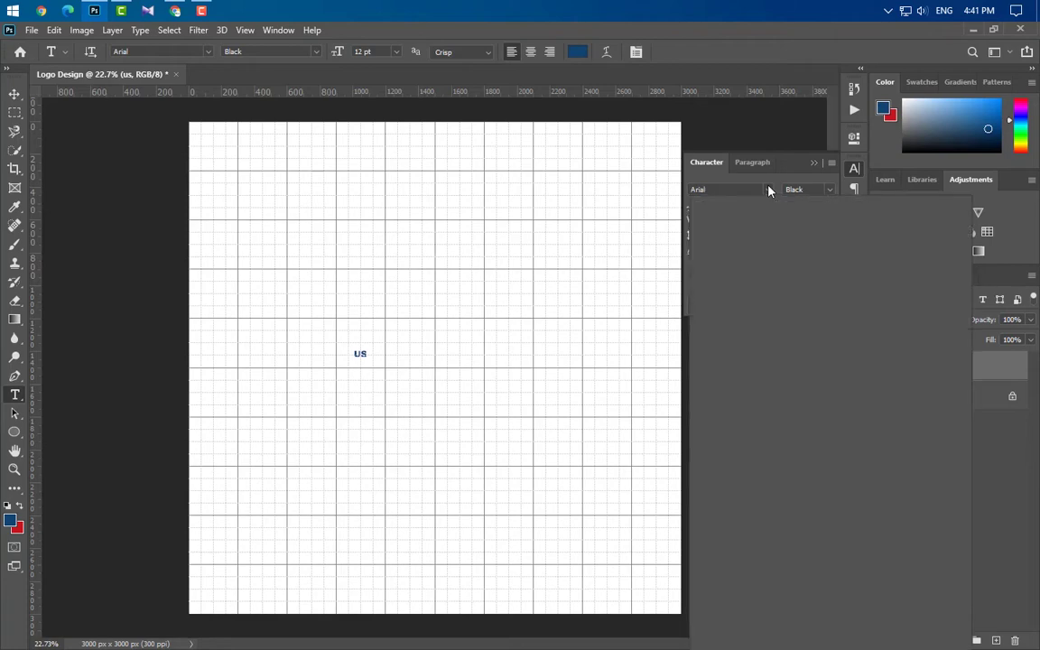
pyautogui.click(771, 237)
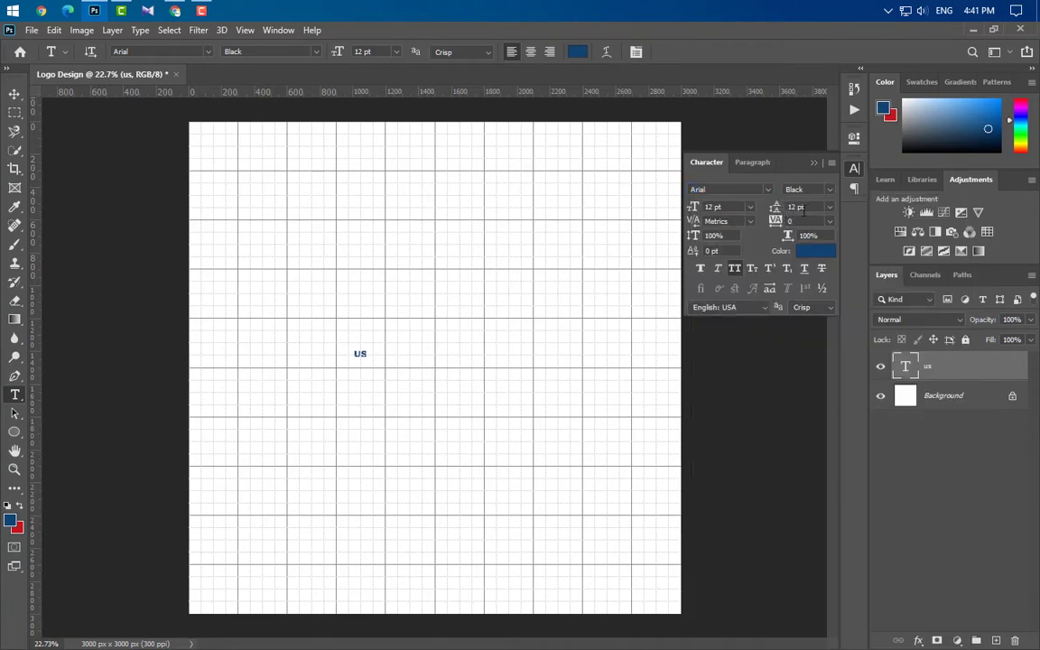
pyautogui.click(831, 190)
pyautogui.click(800, 260)
pyautogui.click(815, 166)
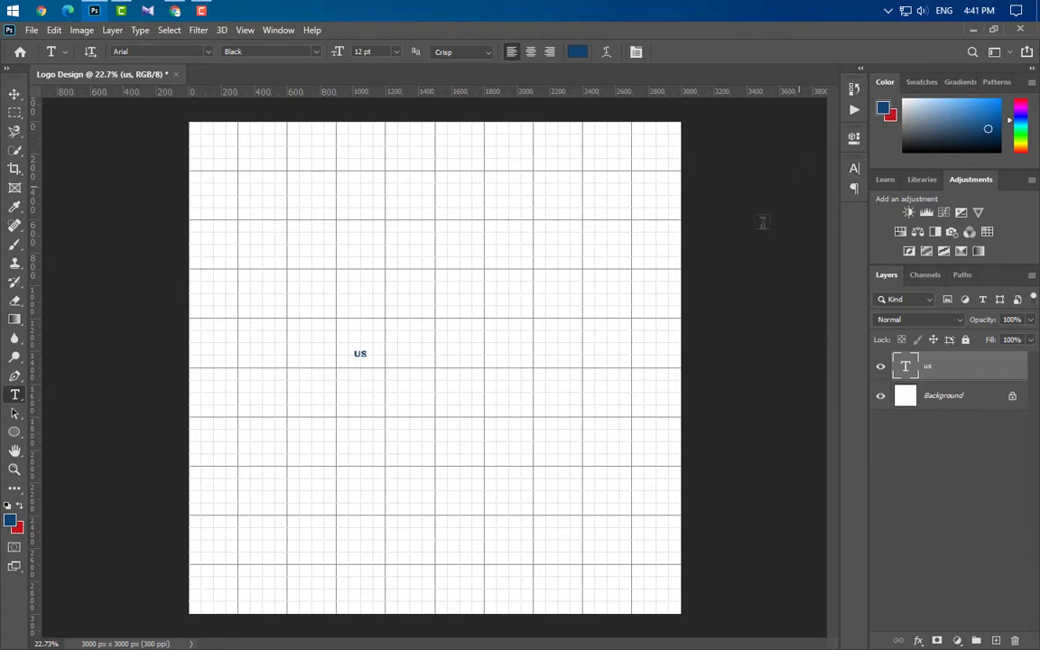
# - Scale the "us" text proportionally to about 4147% so it spans the canvas width, and centre it vertically on the grid
pyautogui.hotkey('ctrl', 't')
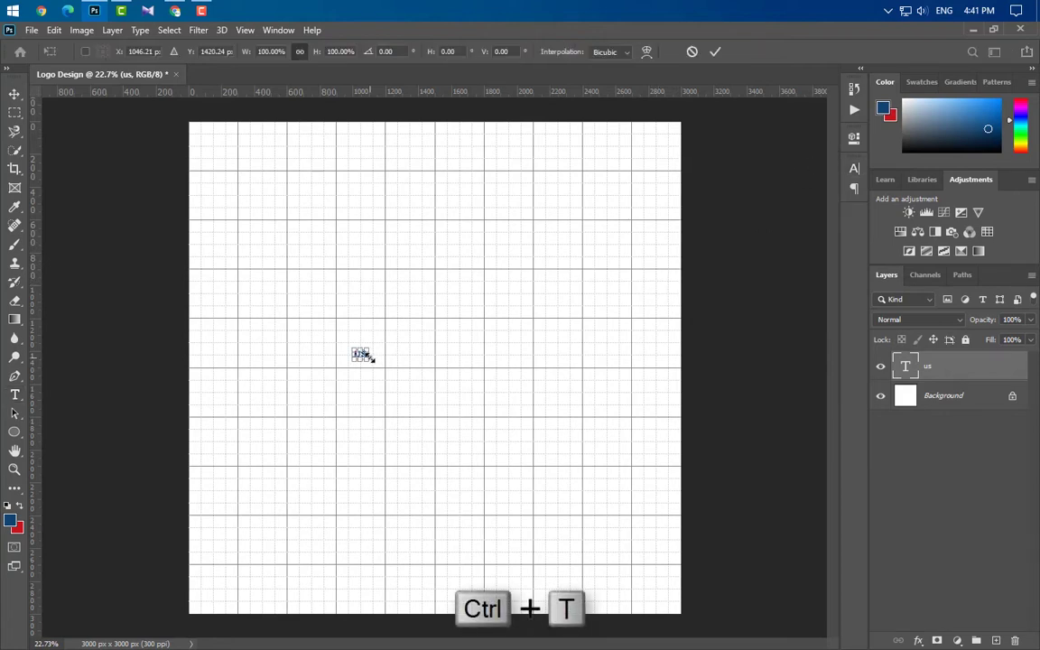
pyautogui.moveTo(369, 354); pyautogui.dragTo(692, 355)
pyautogui.moveTo(350, 355); pyautogui.dragTo(168, 365)
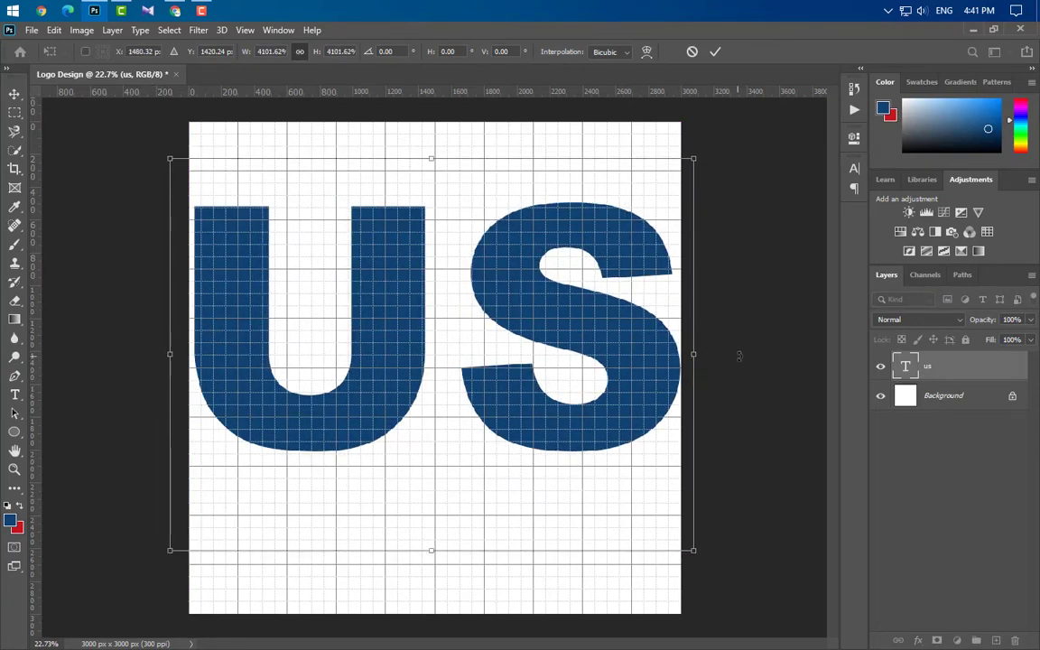
pyautogui.moveTo(503, 319); pyautogui.dragTo(502, 320)
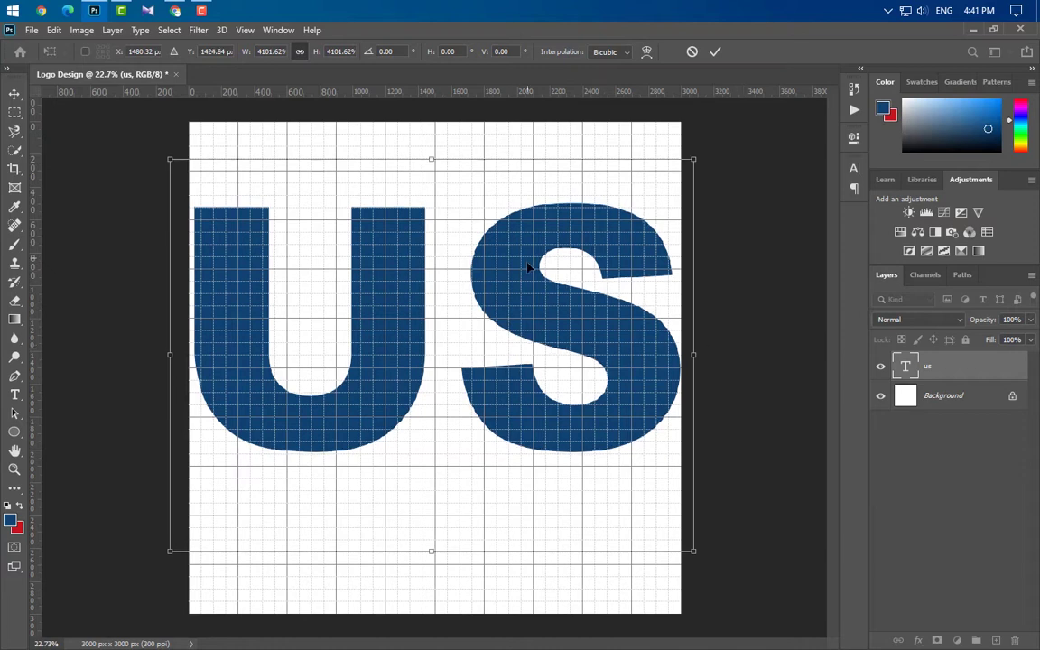
pyautogui.moveTo(529, 267); pyautogui.dragTo(523, 282)
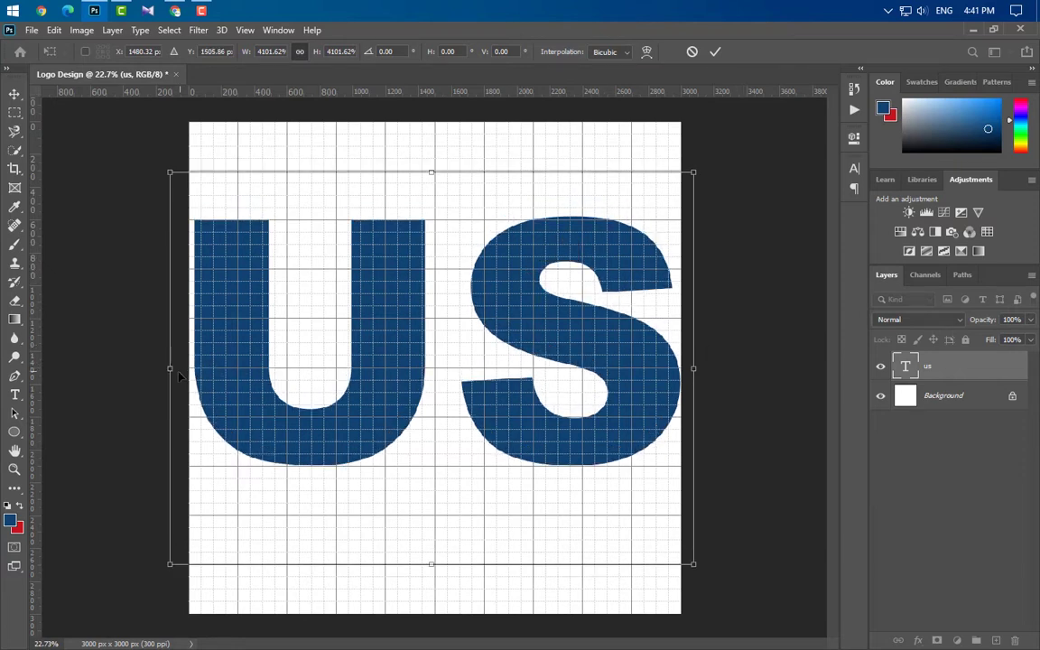
pyautogui.moveTo(168, 369); pyautogui.dragTo(162, 368)
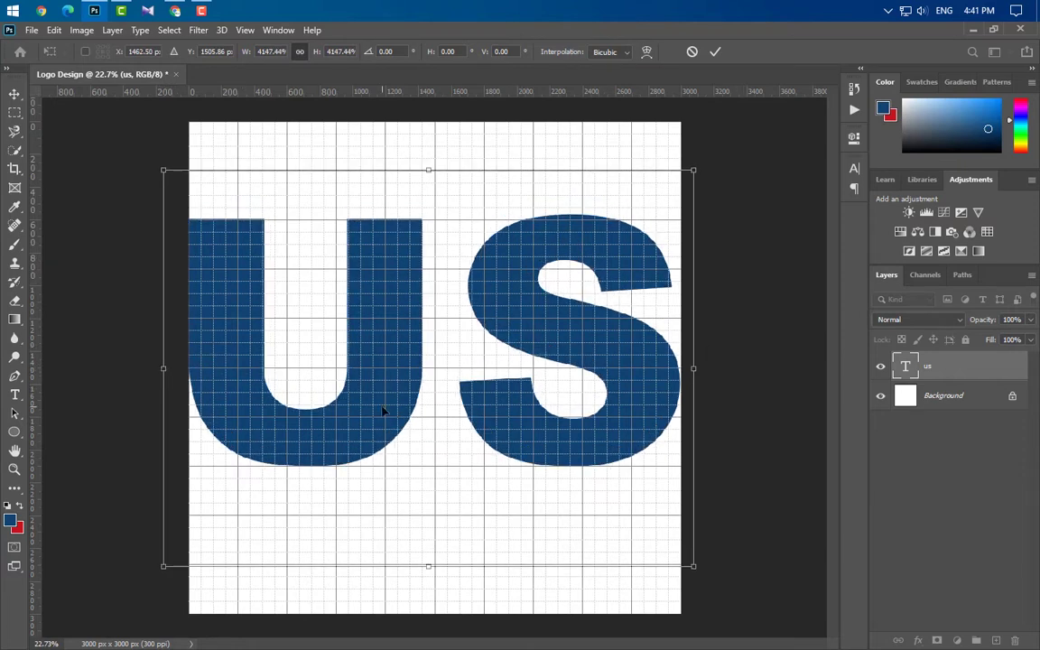
pyautogui.click(715, 52)
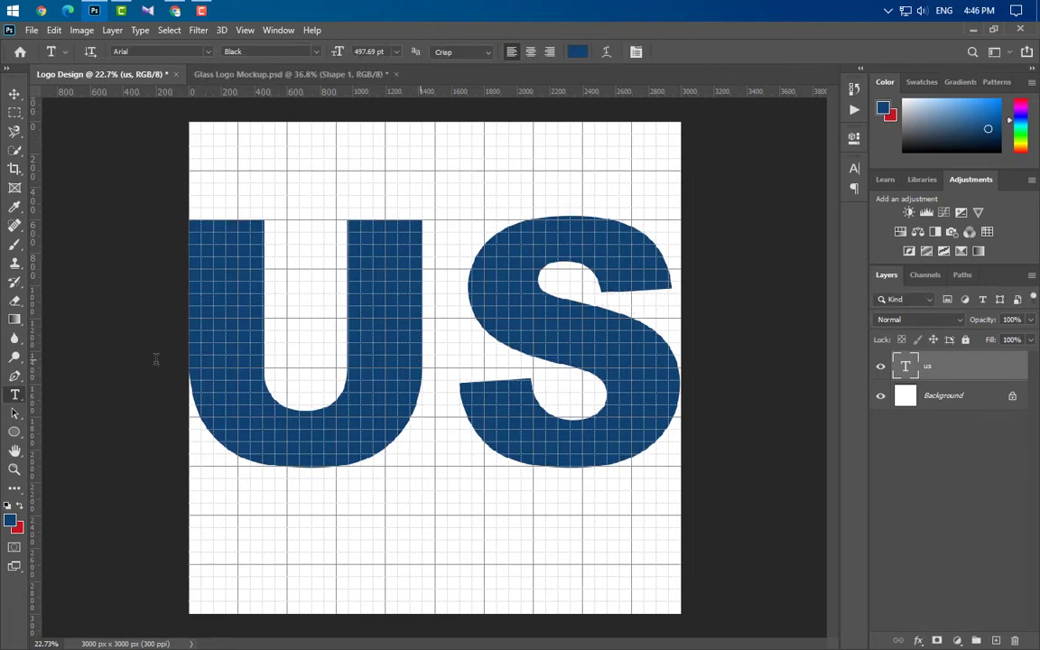
# - Recolour only the letter U with the red sampled from the background colour swatch
pyautogui.moveTo(156, 359); pyautogui.dragTo(450, 355)
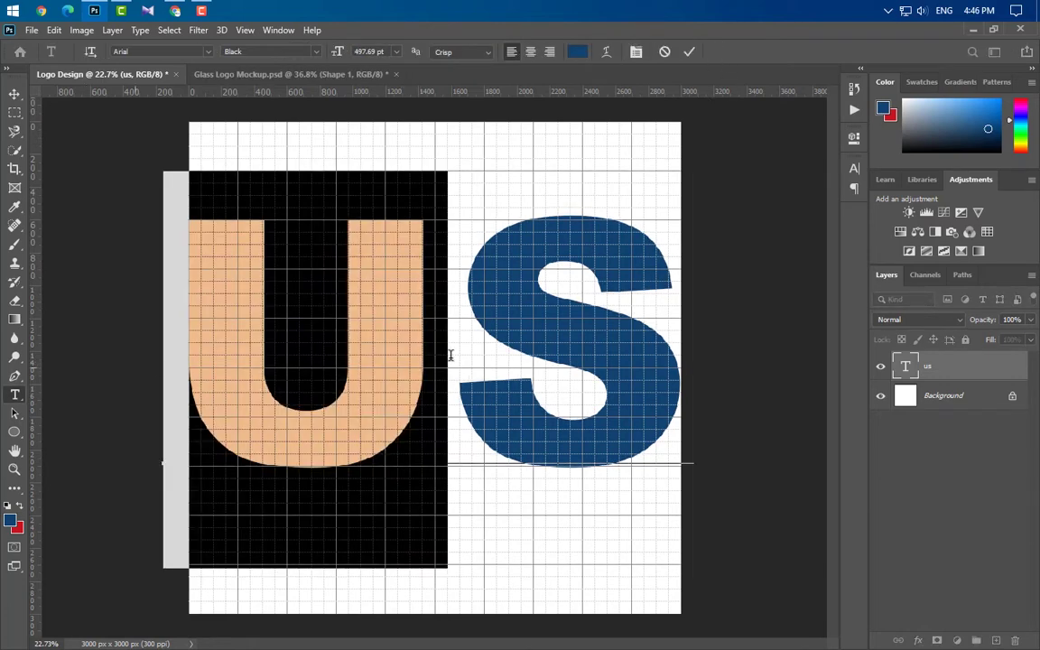
pyautogui.click(854, 170)
pyautogui.click(807, 250)
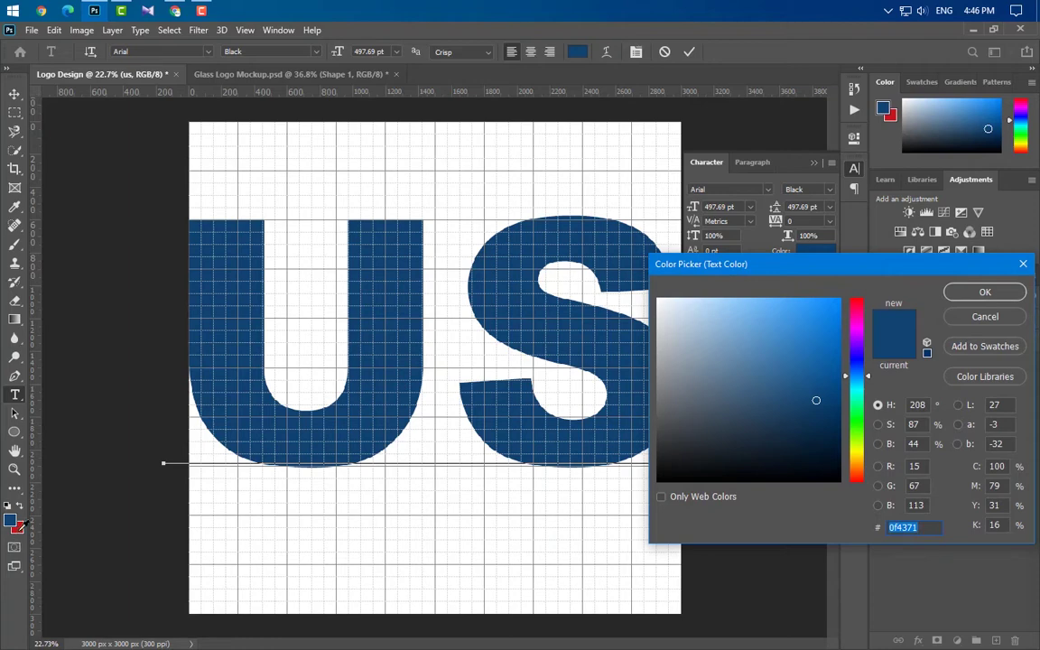
pyautogui.click(18, 528)
pyautogui.click(985, 289)
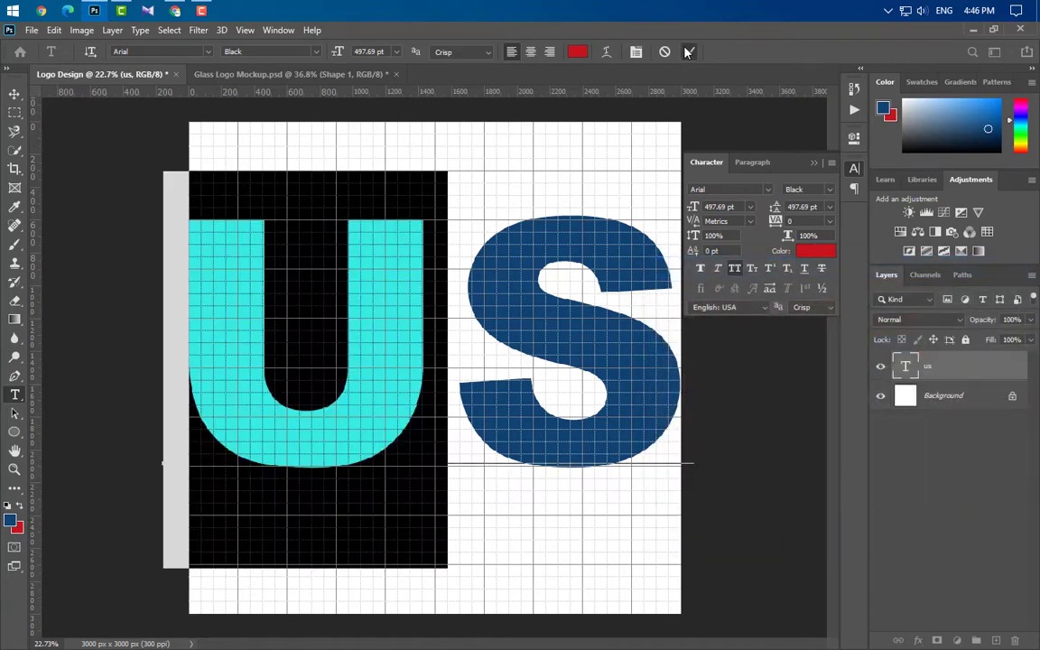
pyautogui.click(688, 51)
pyautogui.click(814, 163)
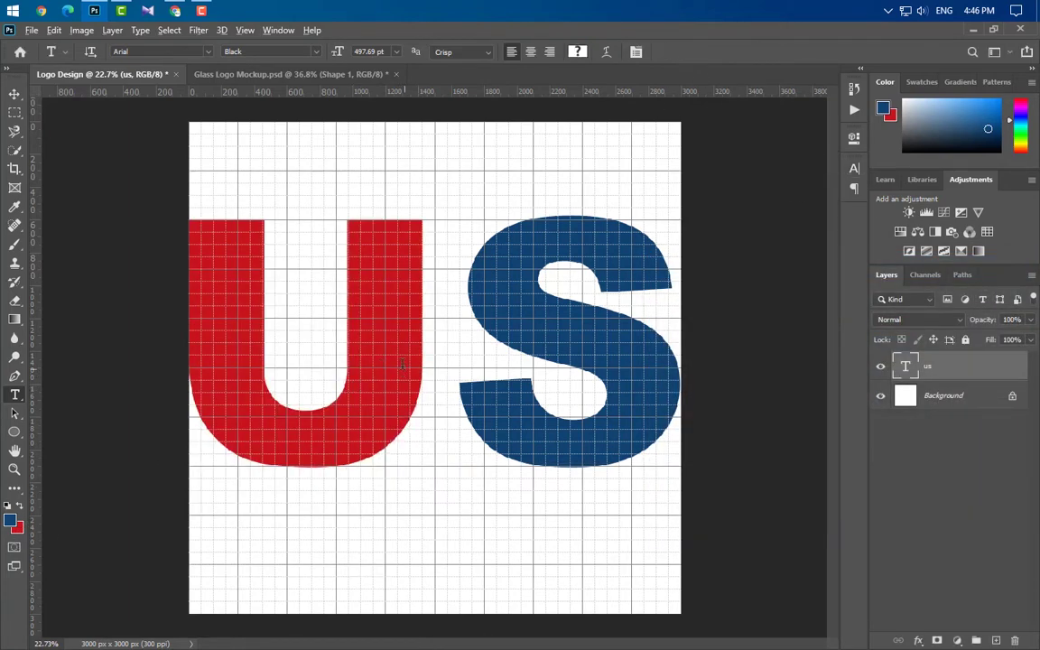
# - Draw a swoosh's upper edge with the Pen tool in Shape mode, curving from the top of the S over the U's right stem into its opening
pyautogui.scroll(4, 403, 364)
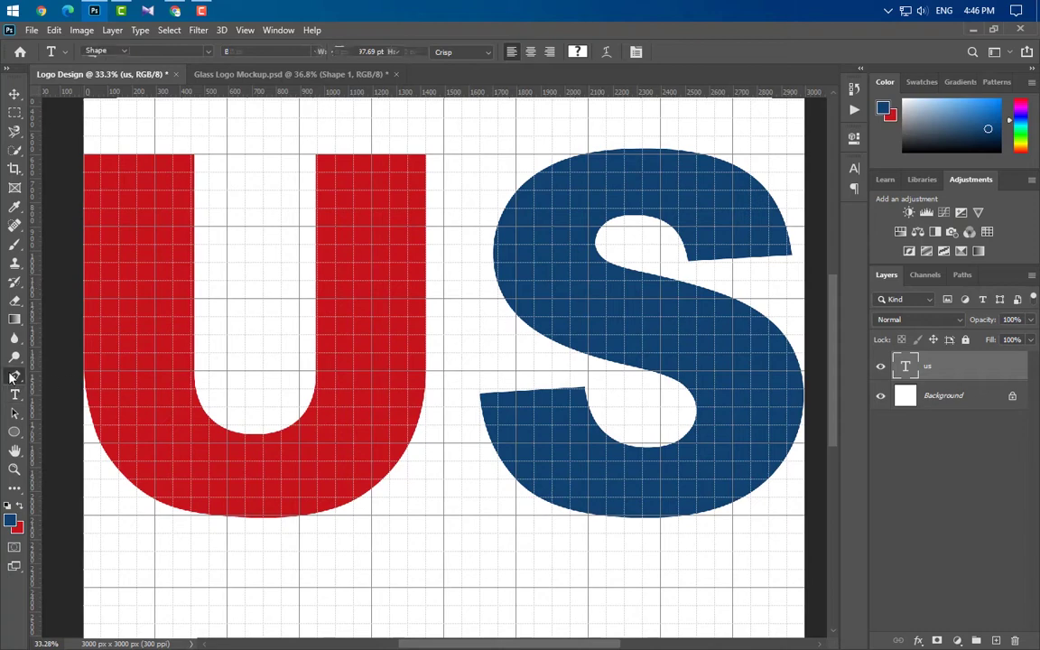
pyautogui.click(15, 376)
pyautogui.scroll(8, 723, 144)
pyautogui.scroll(3, 733, 163)
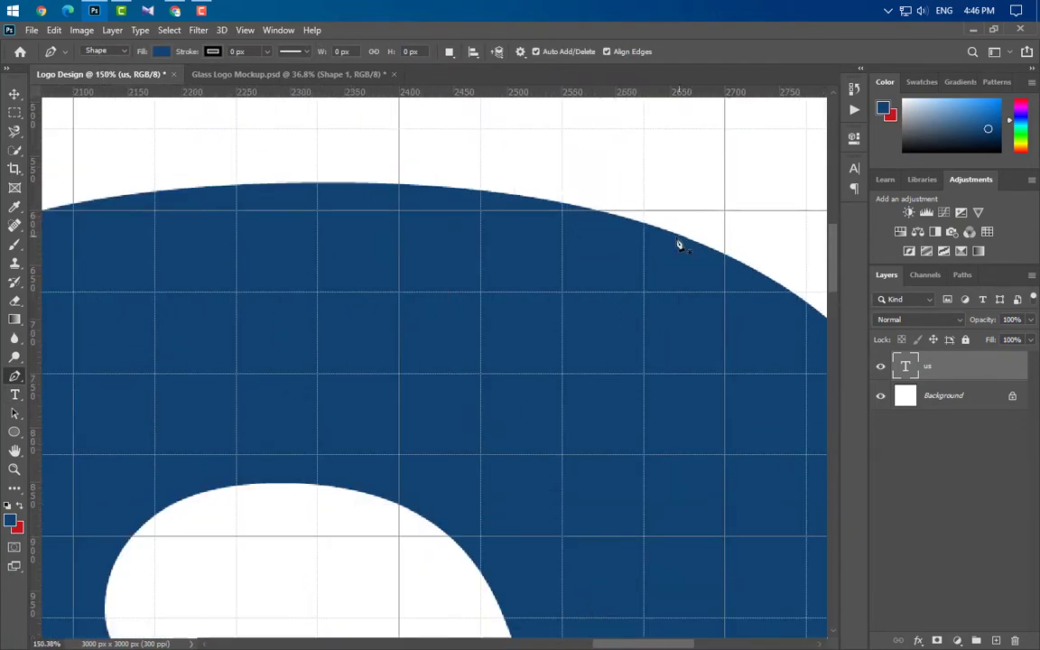
pyautogui.click(644, 230)
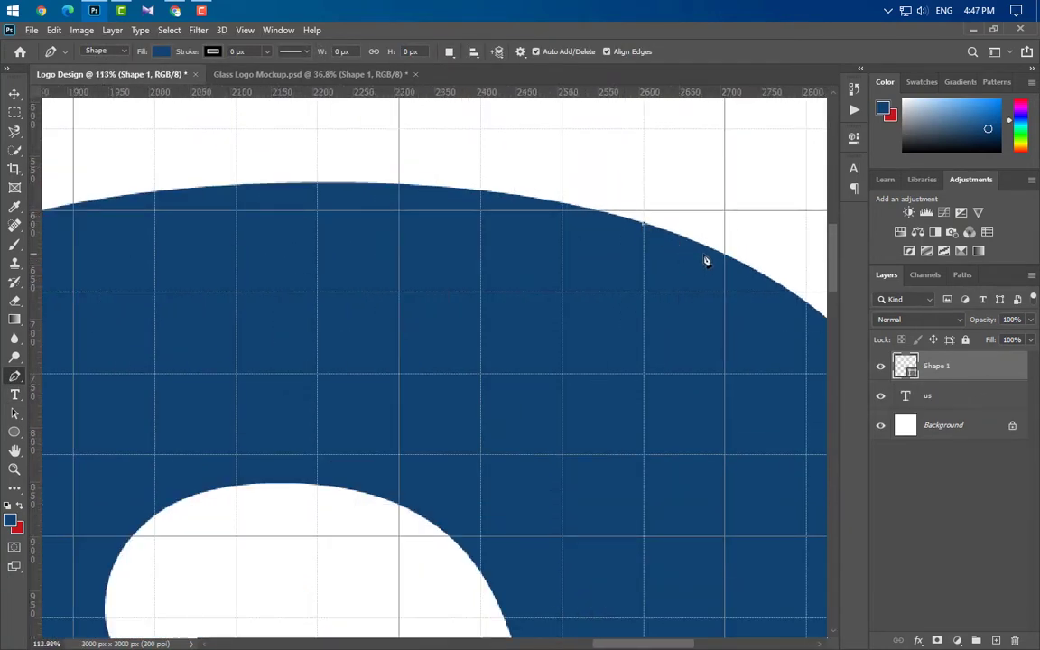
pyautogui.scroll(-12, 706, 260)
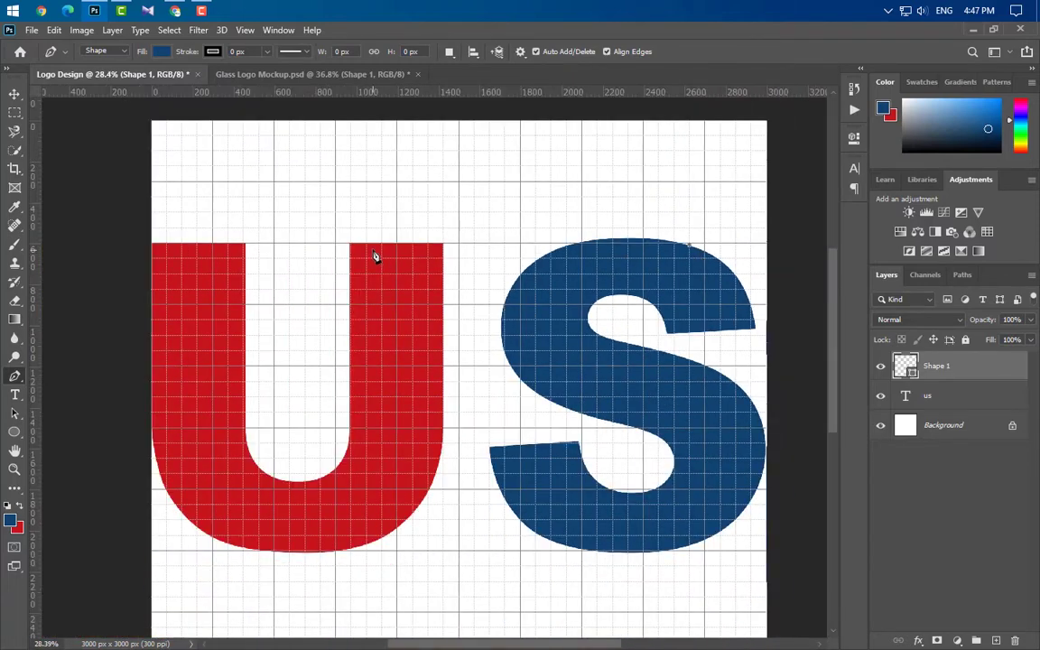
pyautogui.scroll(2, 376, 257)
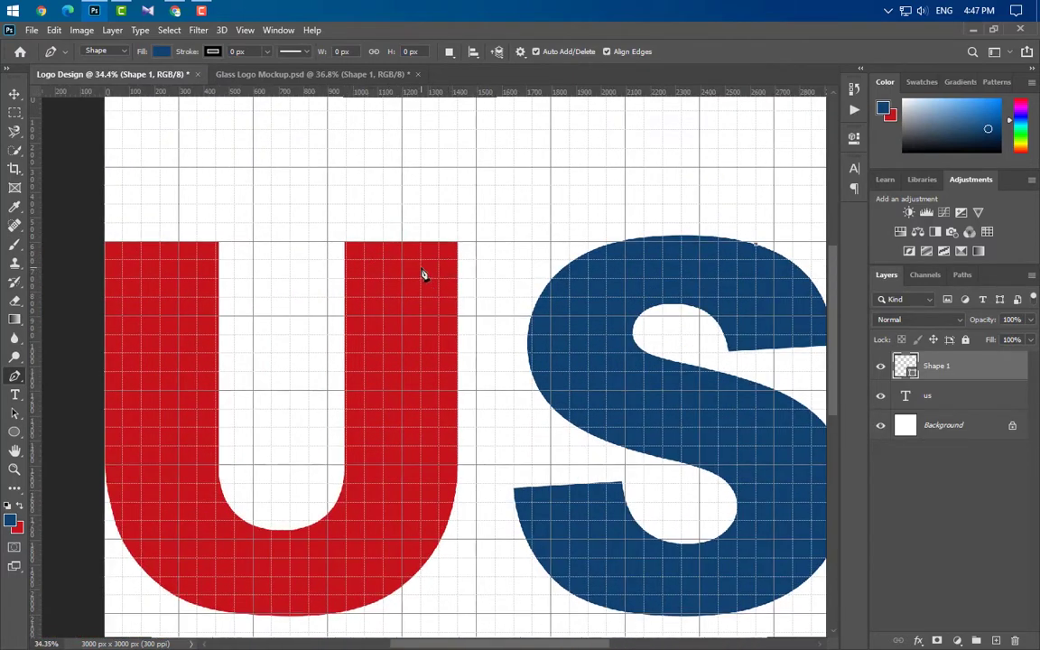
pyautogui.moveTo(421, 270); pyautogui.dragTo(254, 355)
pyautogui.hscroll(1, 344, 506)
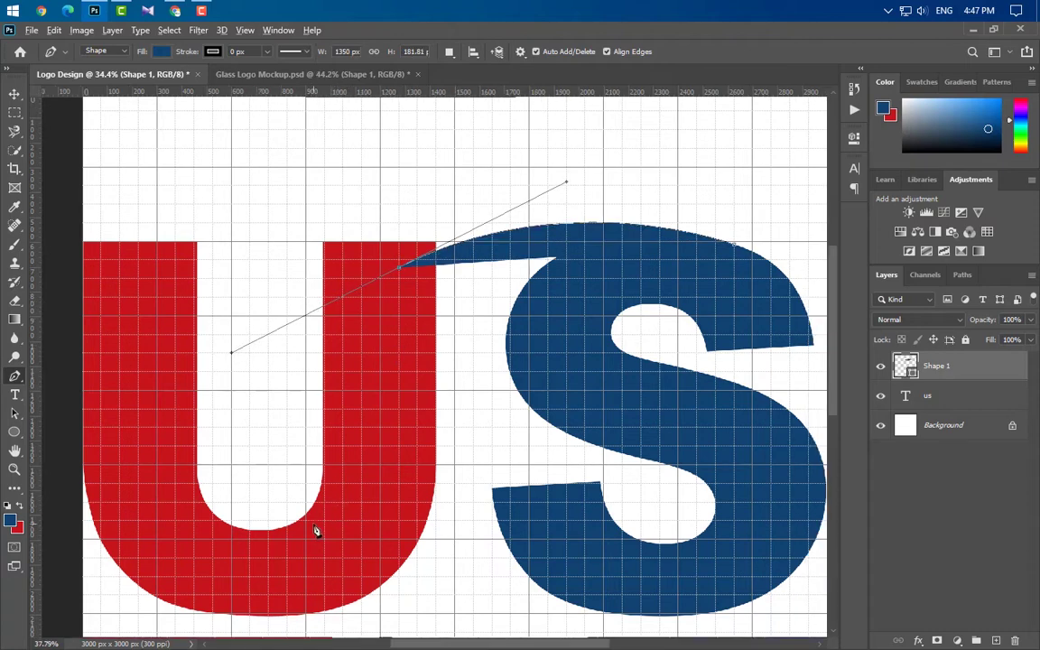
pyautogui.scroll(3, 316, 531)
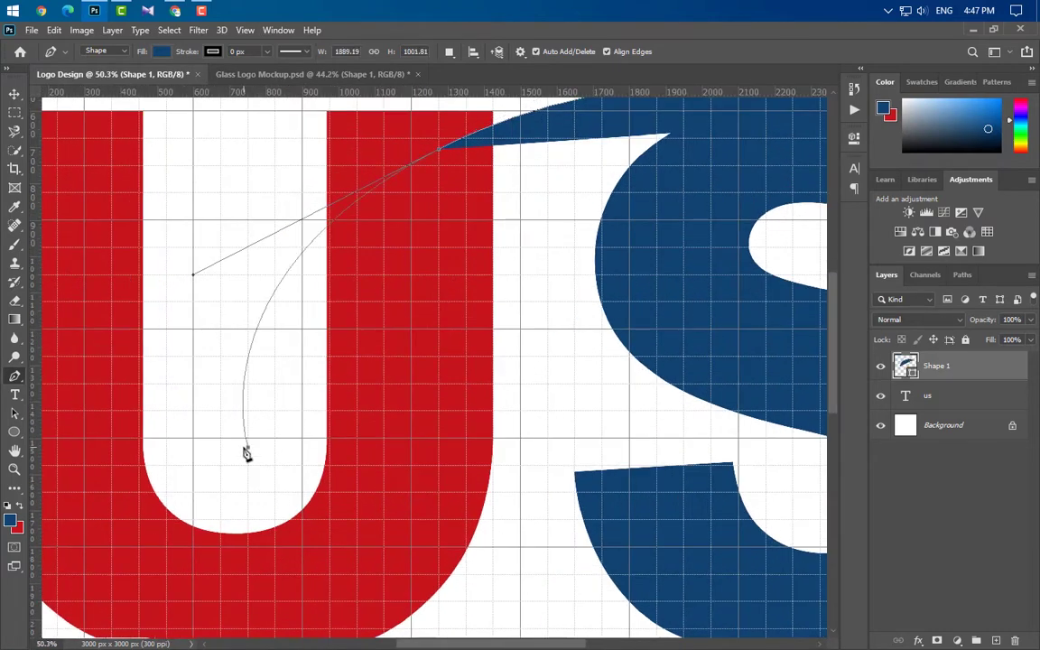
pyautogui.moveTo(247, 446); pyautogui.dragTo(447, 476)
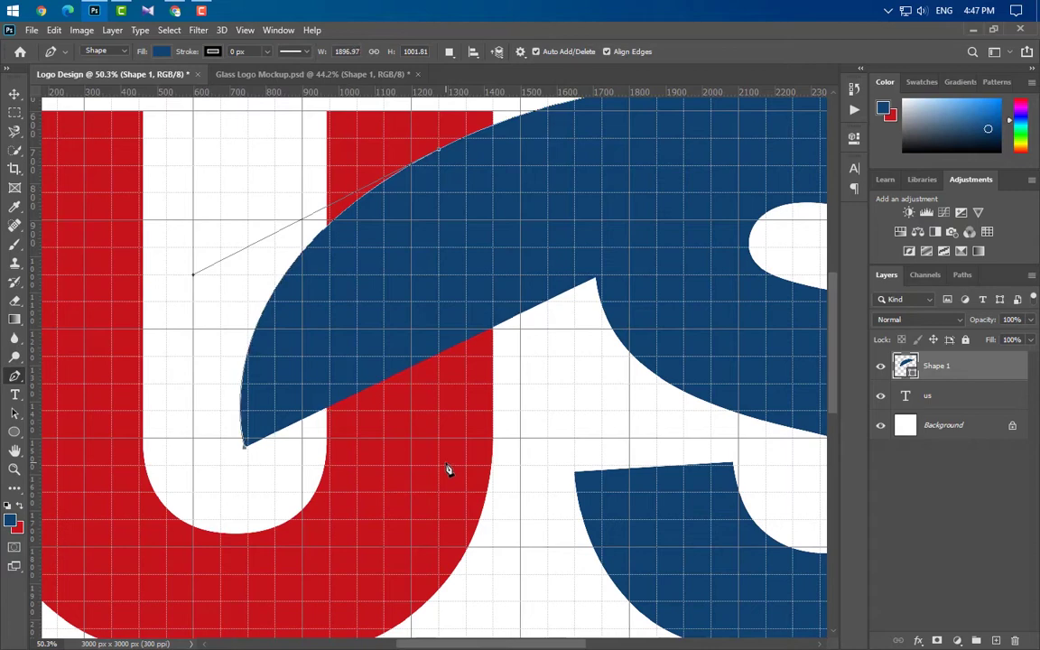
# - Curve the swoosh's lower edge back from its tip inside the U to the S's upper part, and close the shape at its starting point
pyautogui.scroll(-2, 240, 496)
pyautogui.scroll(-1, 240, 497)
pyautogui.scroll(2, 795, 334)
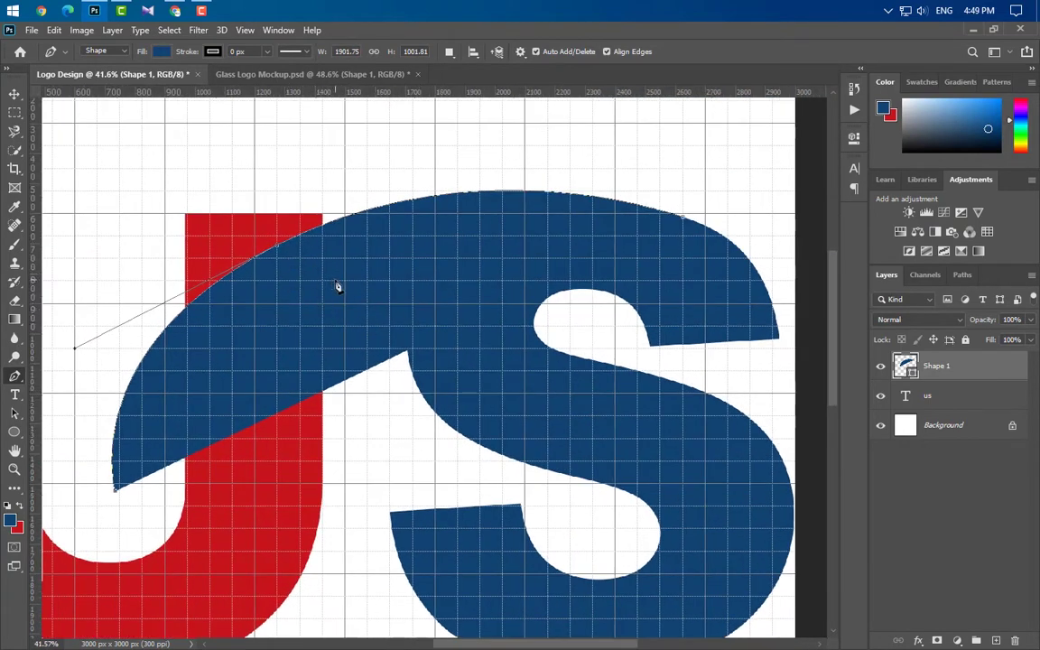
pyautogui.click(437, 287)
pyautogui.moveTo(439, 286); pyautogui.dragTo(733, 252)
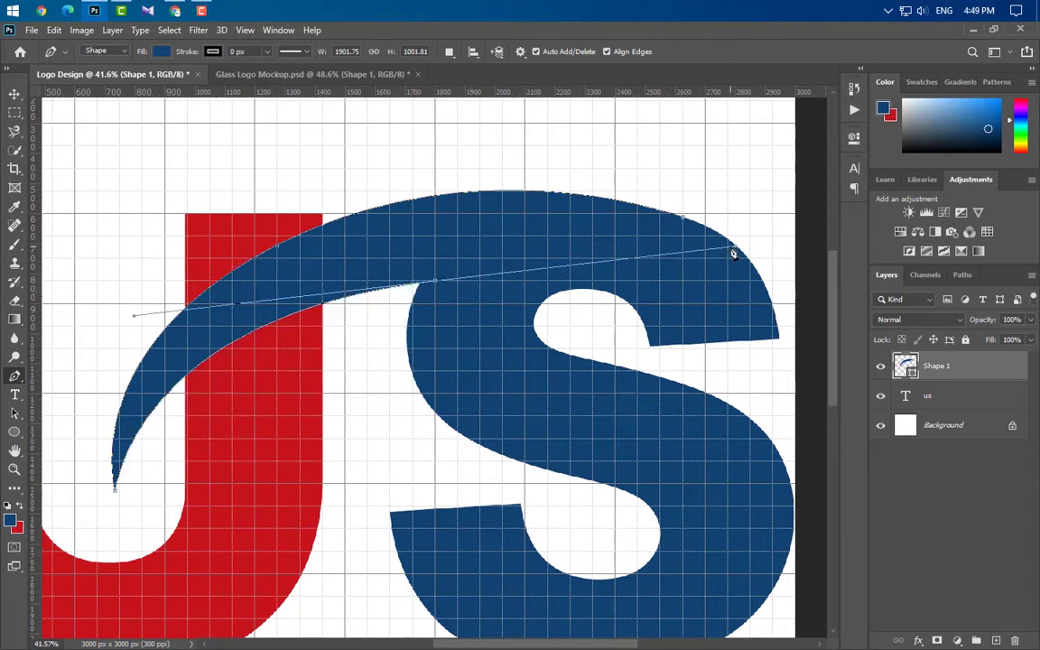
pyautogui.keyDown('alt'); pyautogui.click(438, 286); pyautogui.keyUp('alt')
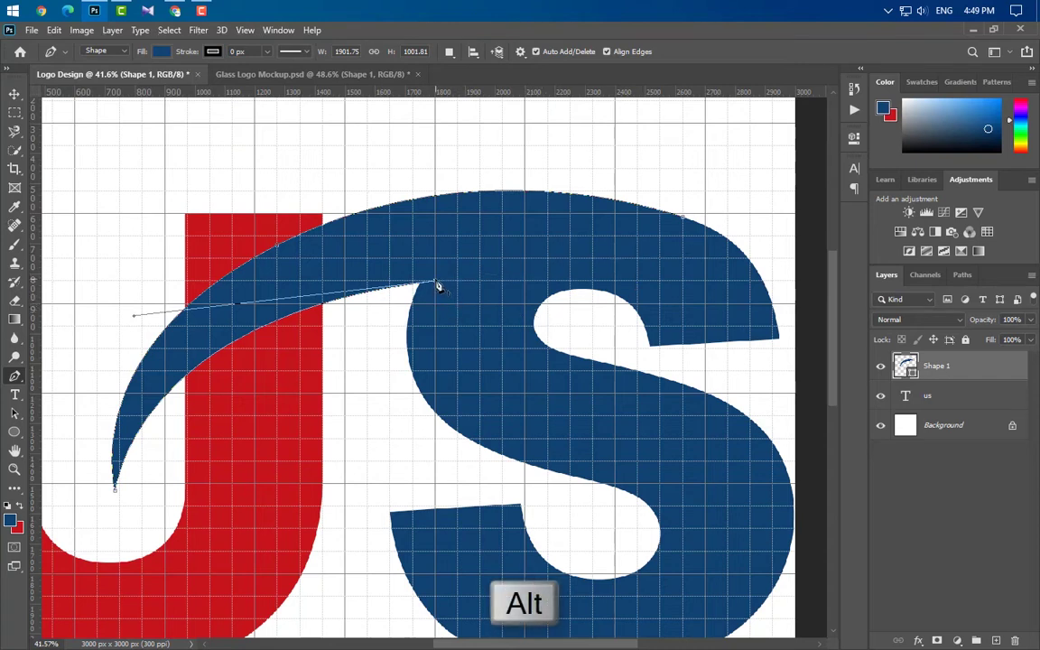
pyautogui.click(684, 221)
pyautogui.hscroll(-1, 841, 481)
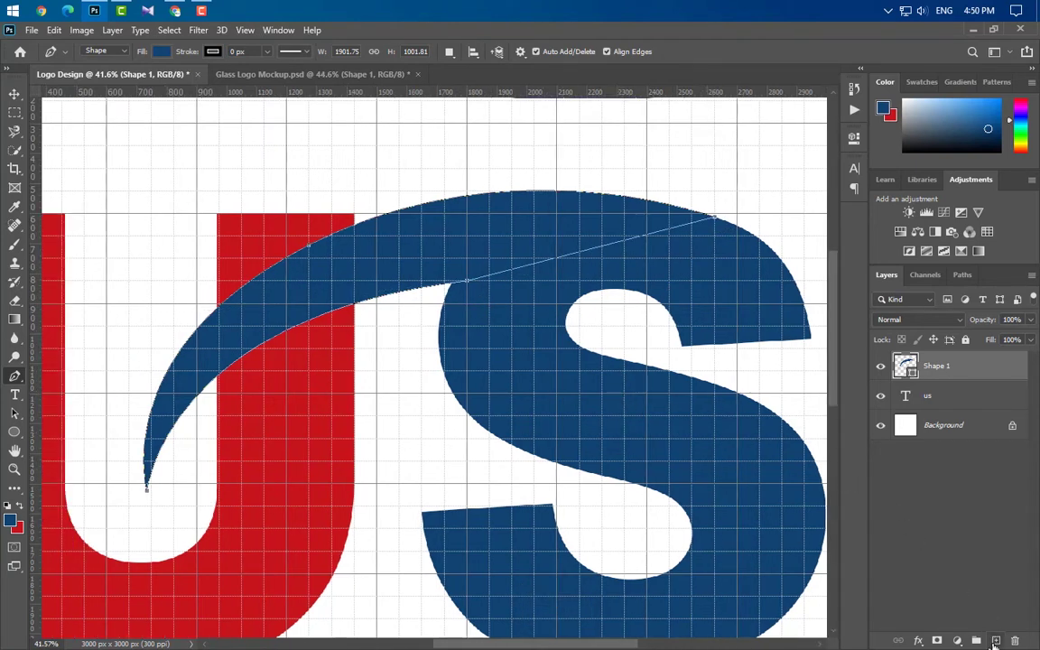
# - On a new layer, draw a second swoosh's outer edge with the Pen tool, curving from the S's upper bowl across the U's right stem to its base
pyautogui.click(995, 640)
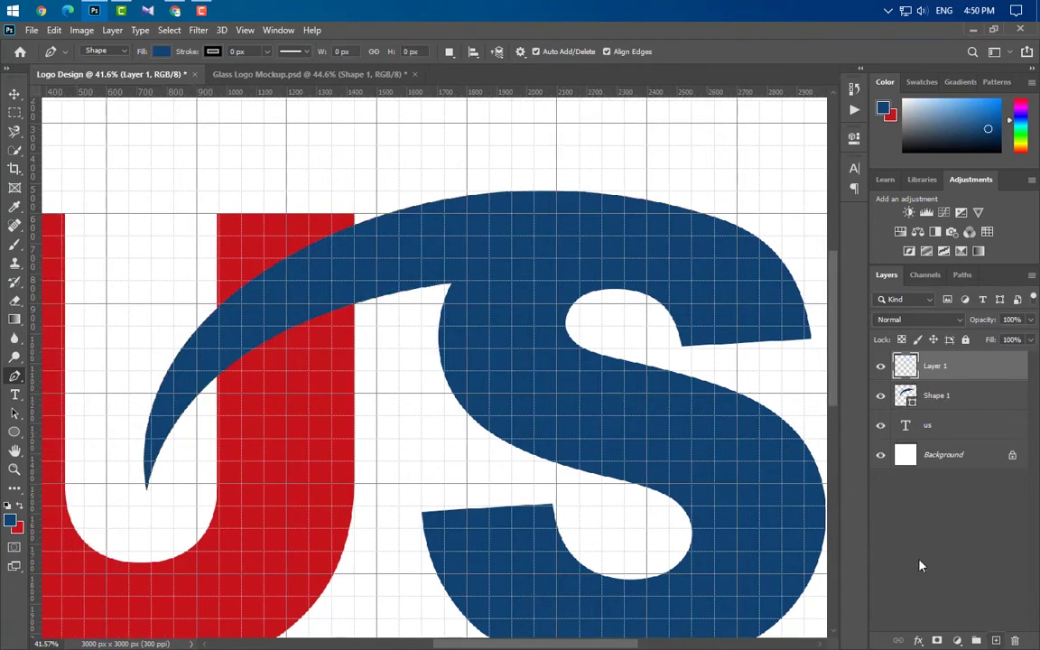
pyautogui.click(492, 309)
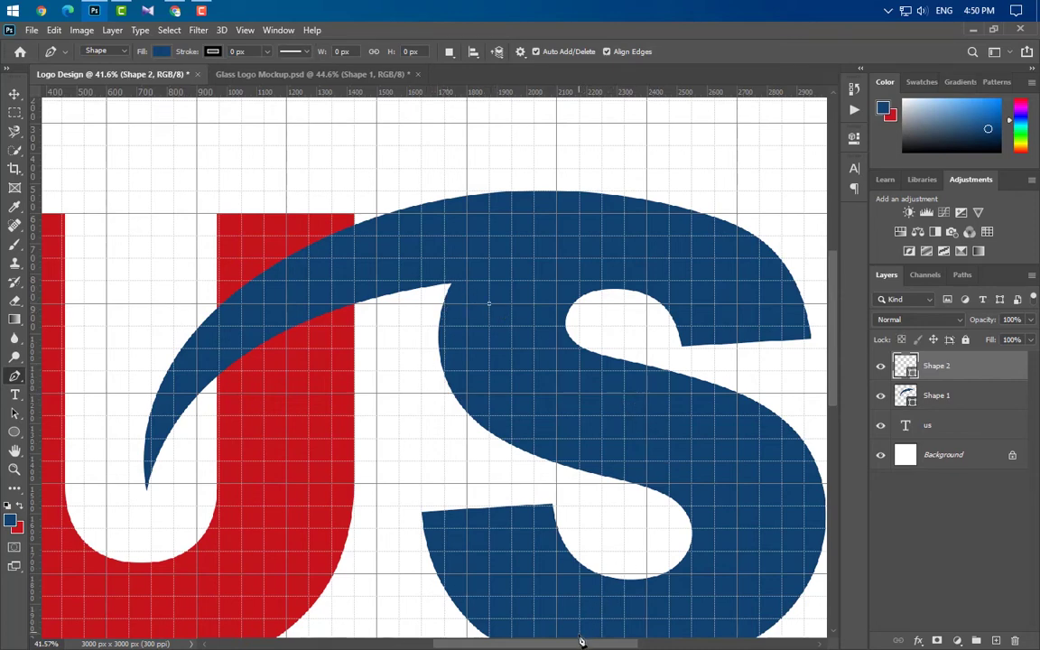
pyautogui.moveTo(580, 642); pyautogui.dragTo(520, 645)
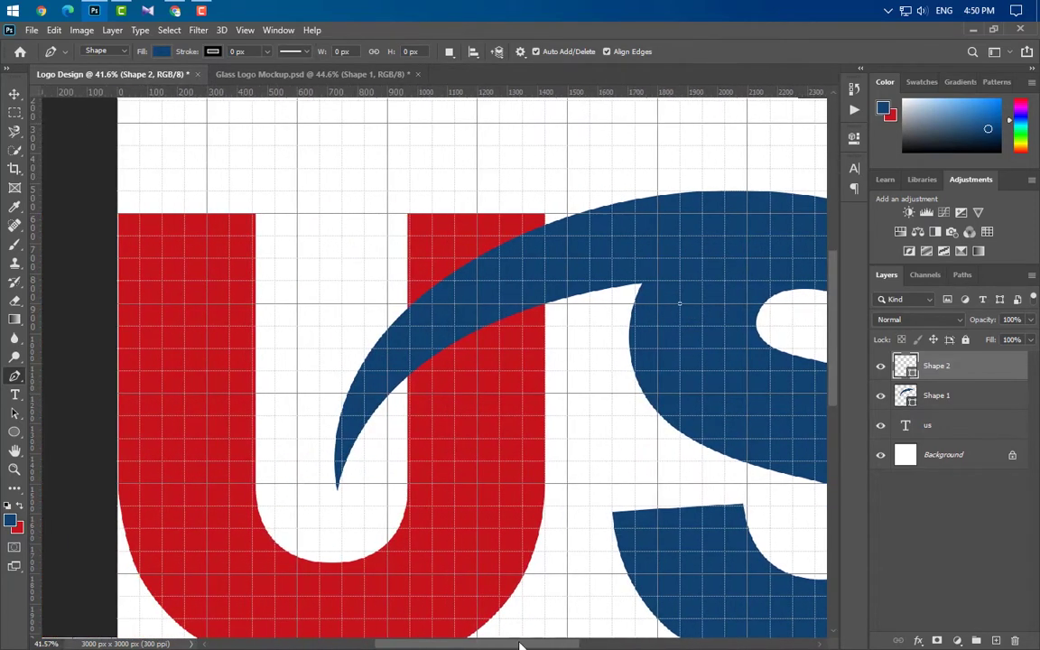
pyautogui.scroll(-4, 604, 523)
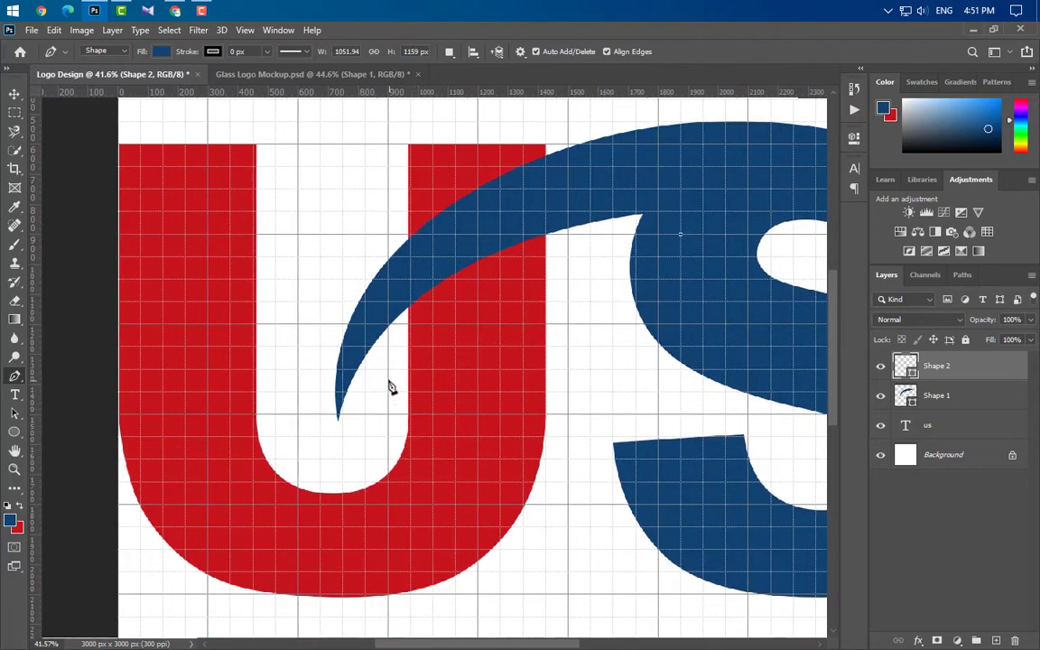
pyautogui.click(388, 378)
pyautogui.moveTo(389, 379); pyautogui.dragTo(316, 505)
pyautogui.hscroll(4, 310, 425)
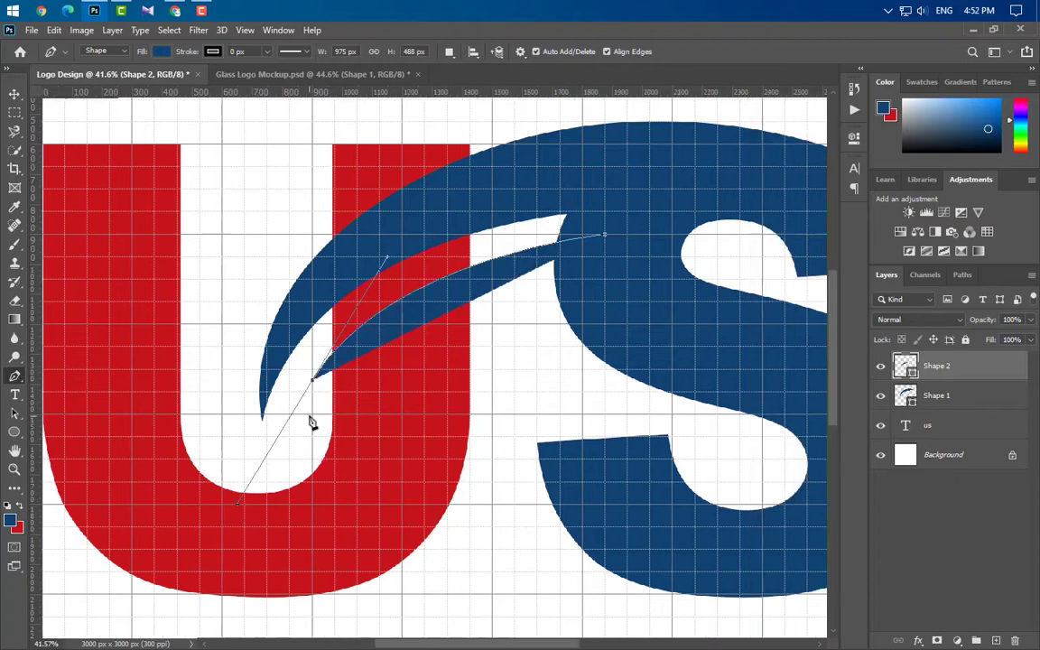
pyautogui.click(370, 582)
# - Curve the second swoosh's inner edge back from its tip at the U's base into the S and close the shape
pyautogui.scroll(-2, 449, 429)
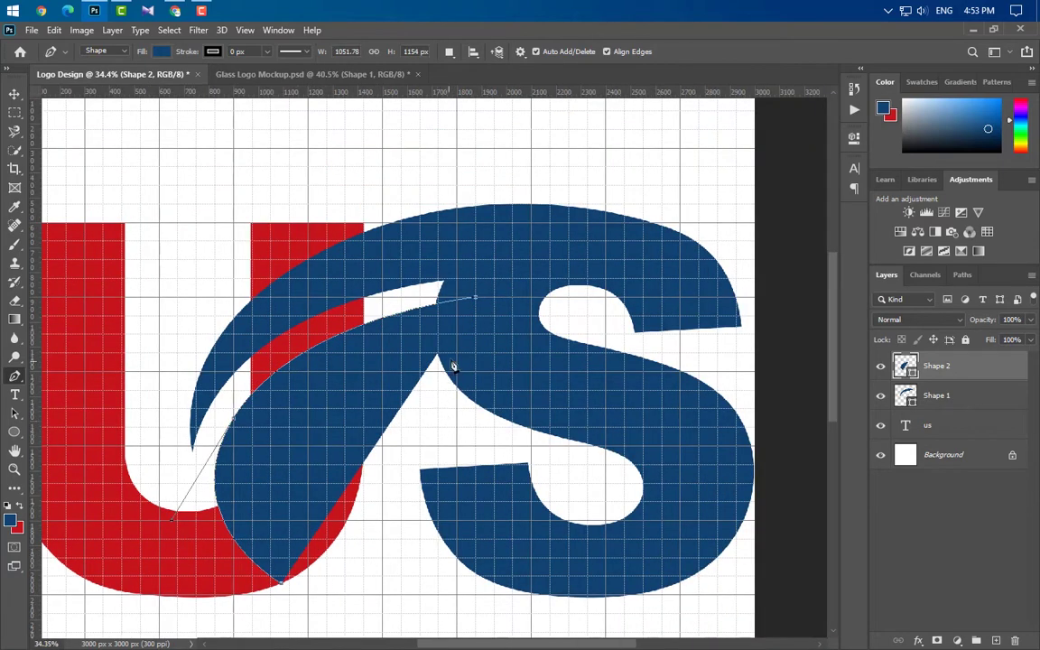
pyautogui.moveTo(475, 335); pyautogui.dragTo(813, 247)
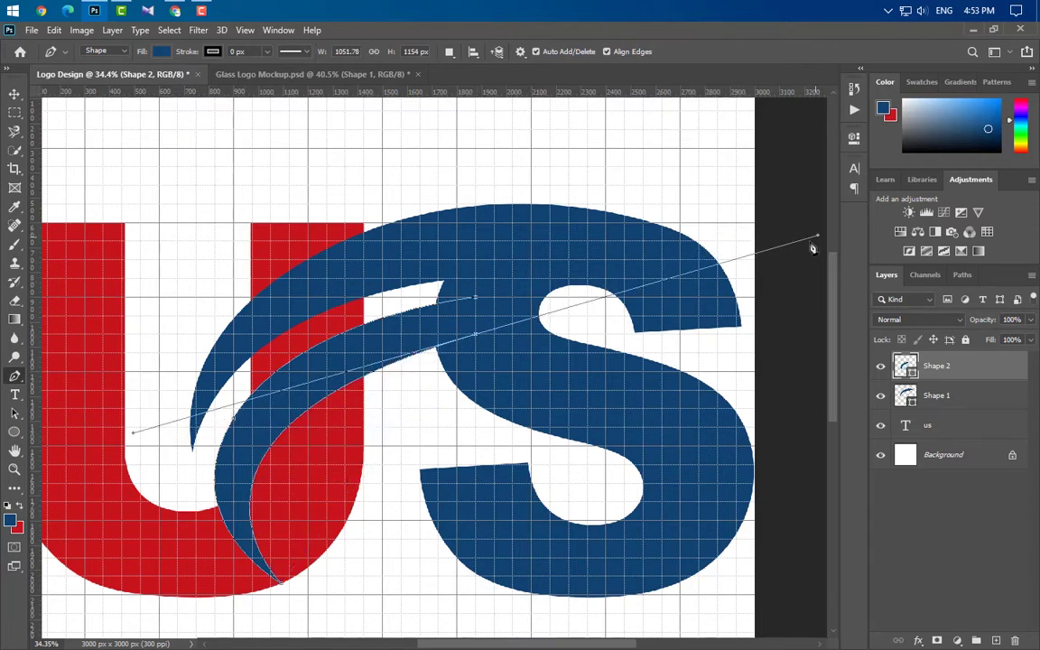
pyautogui.keyDown('alt'); pyautogui.click(476, 337); pyautogui.keyUp('alt')
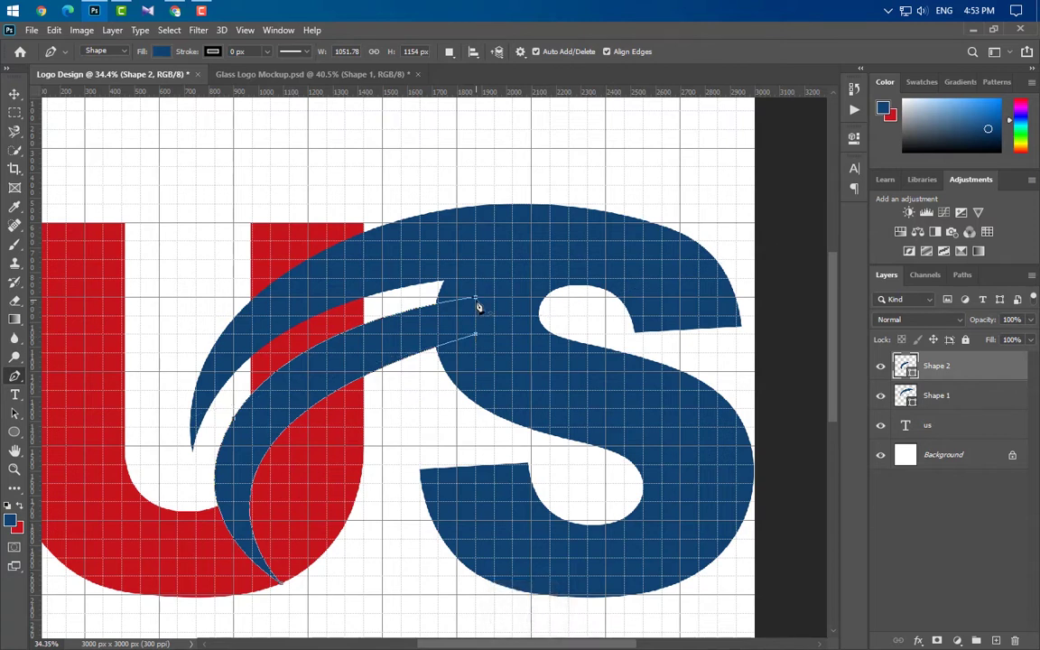
pyautogui.hscroll(-1, 632, 361)
# - On a new layer, draw a third swoosh's outer edge from the S's left side through the U's right stem, ending in a corner point at the letters' baseline
pyautogui.click(998, 641)
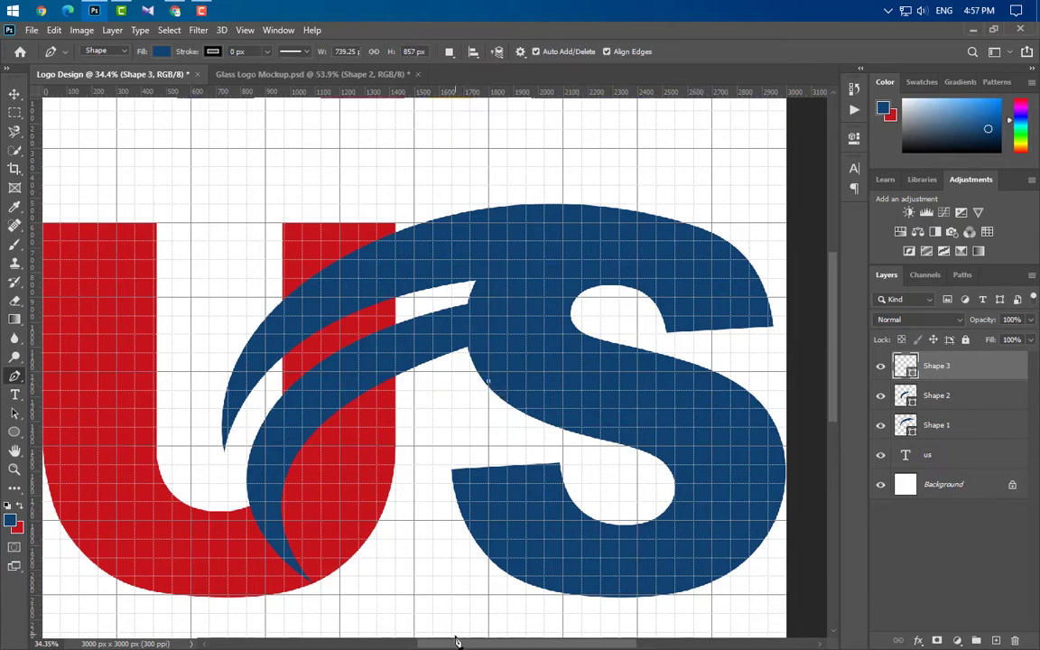
pyautogui.hscroll(1, 456, 641)
pyautogui.scroll(2, 373, 615)
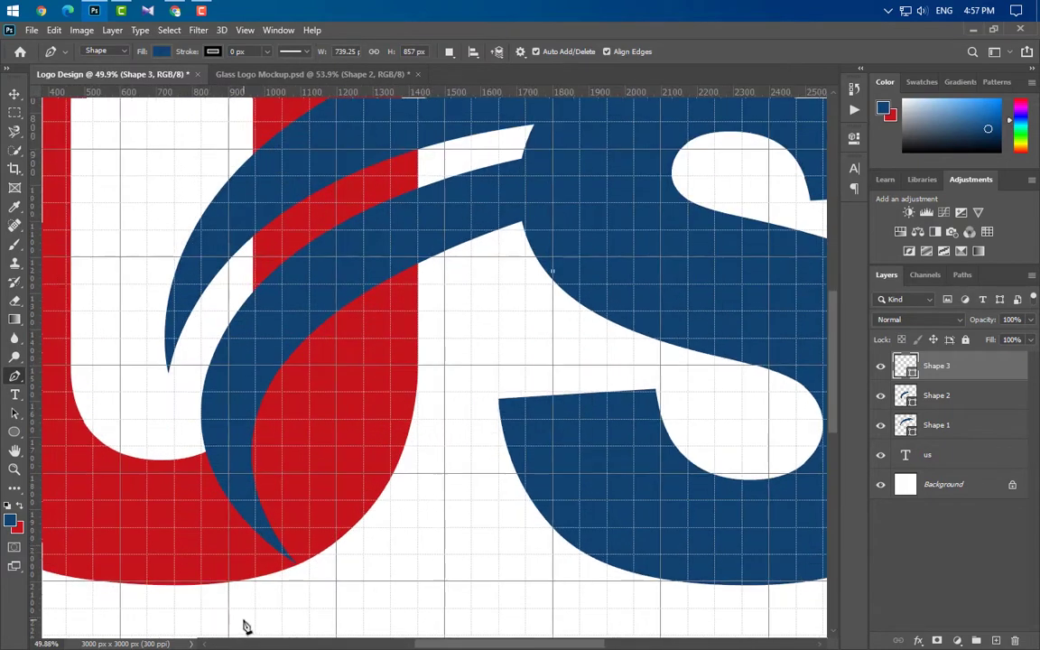
pyautogui.scroll(-1, 479, 541)
pyautogui.scroll(-2, 479, 541)
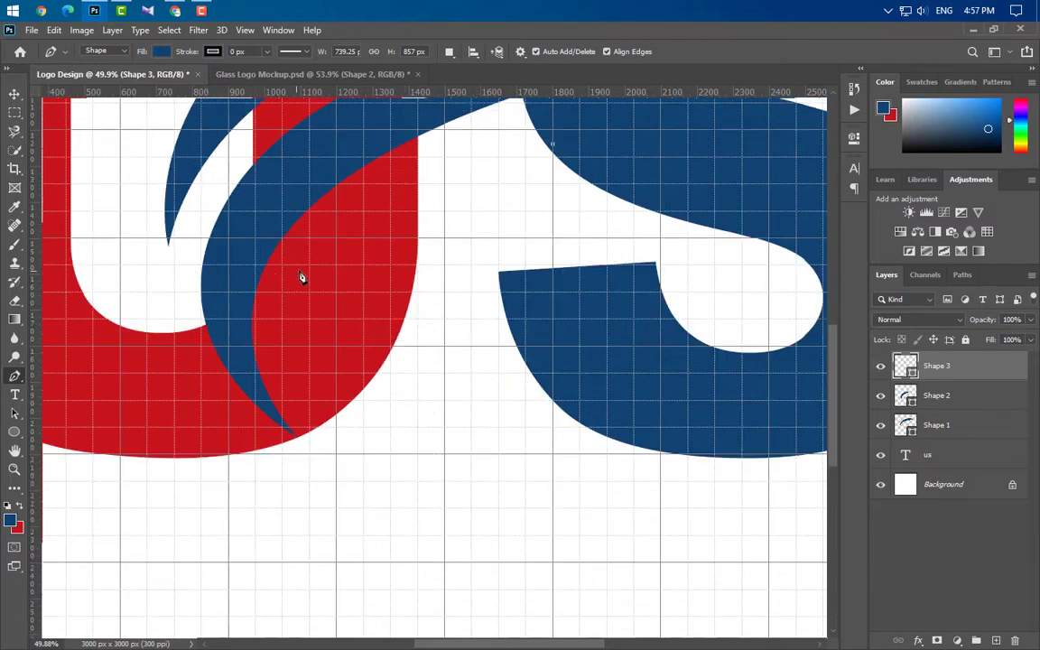
pyautogui.moveTo(310, 270); pyautogui.dragTo(230, 391)
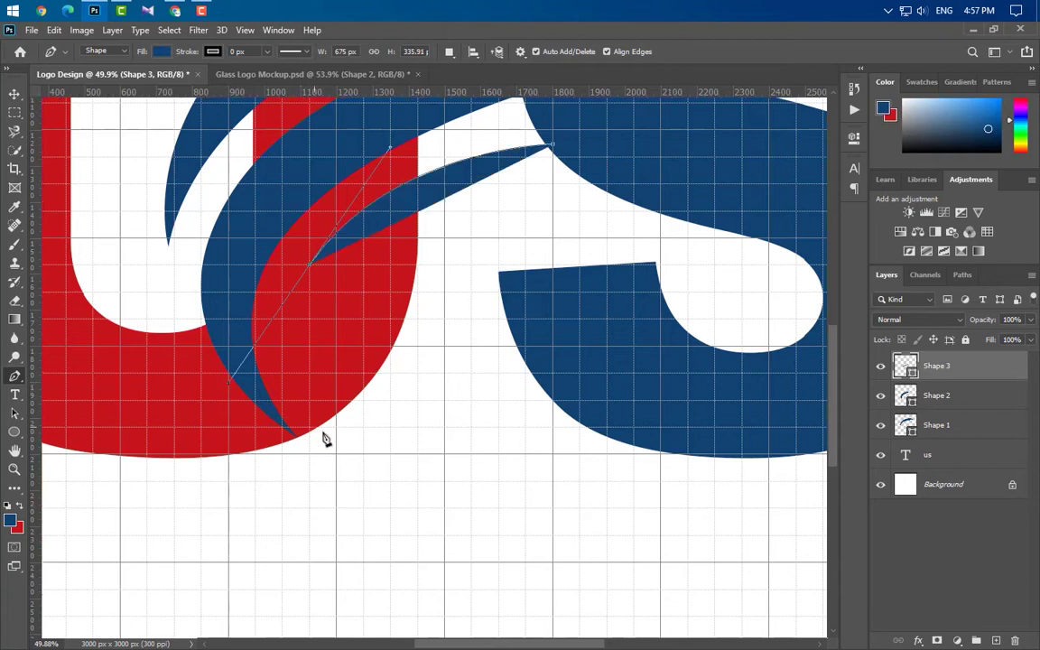
pyautogui.moveTo(405, 456); pyautogui.dragTo(427, 458)
pyautogui.keyDown('alt'); pyautogui.click(405, 456); pyautogui.keyUp('alt')
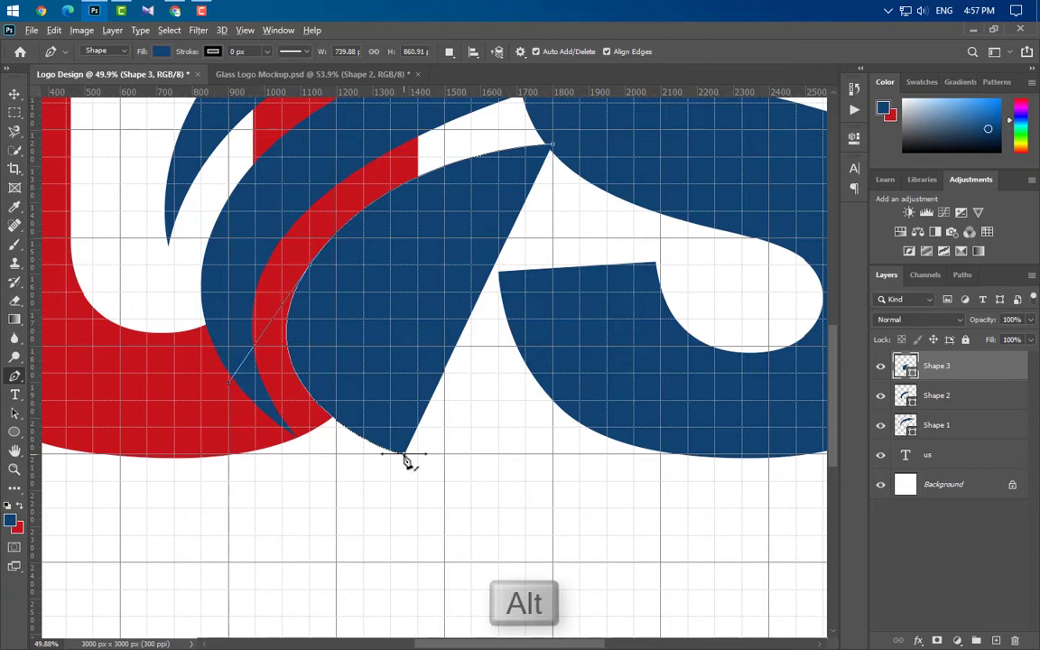
# - Curve the third swoosh's inner edge back from its baseline tip to the underside of the S's spine, and close the shape at its starting point
pyautogui.scroll(1, 529, 291)
pyautogui.scroll(4, 530, 291)
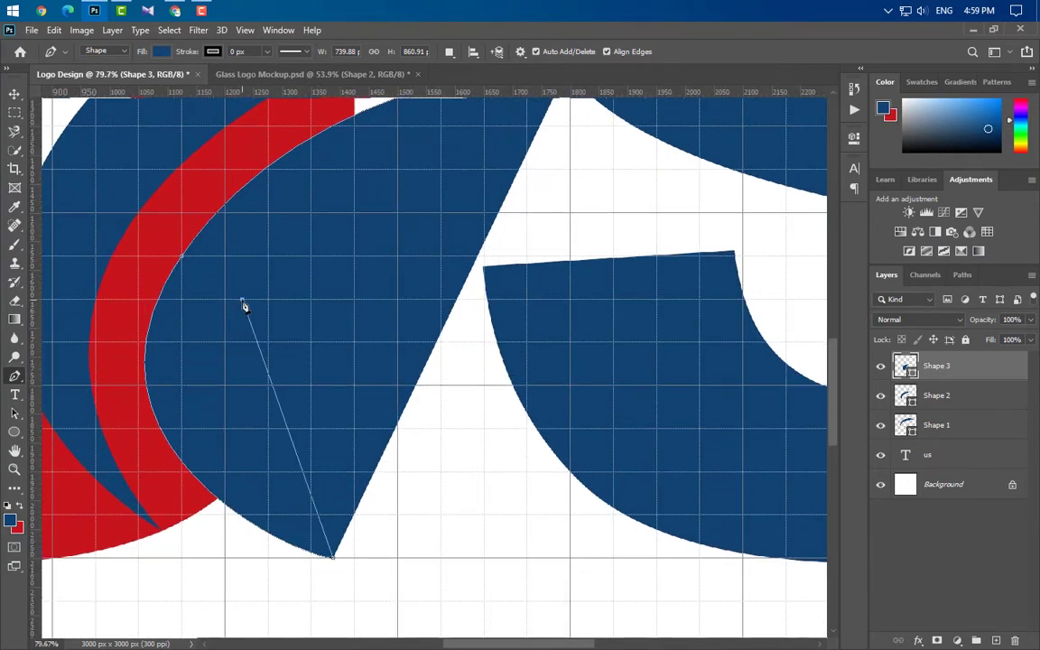
pyautogui.moveTo(244, 304); pyautogui.dragTo(362, 297)
pyautogui.scroll(1, 362, 297)
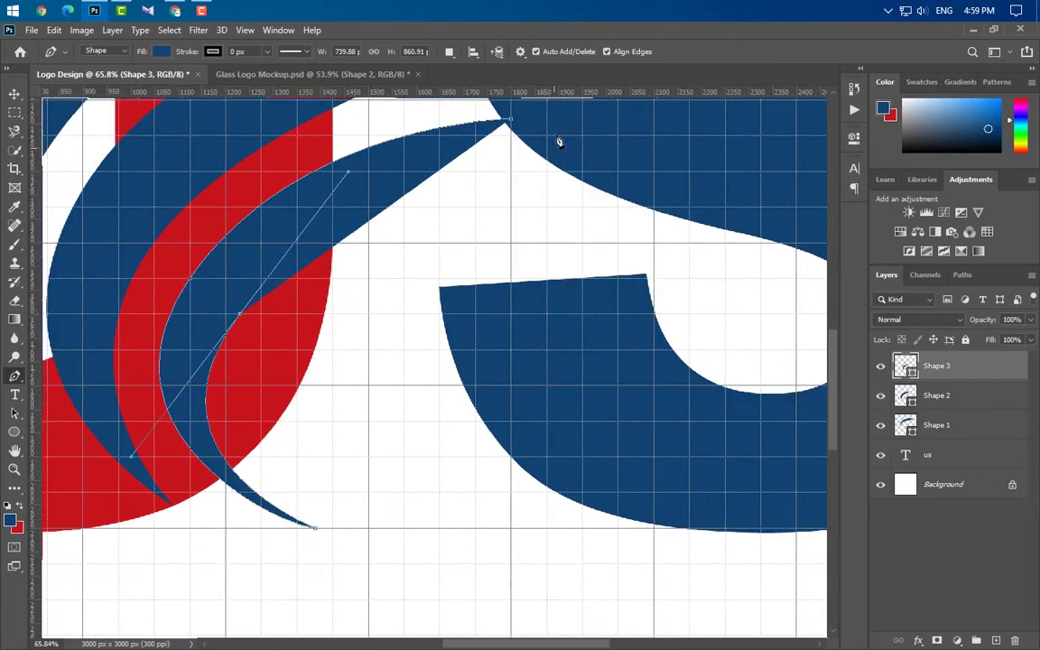
pyautogui.scroll(1, 571, 122)
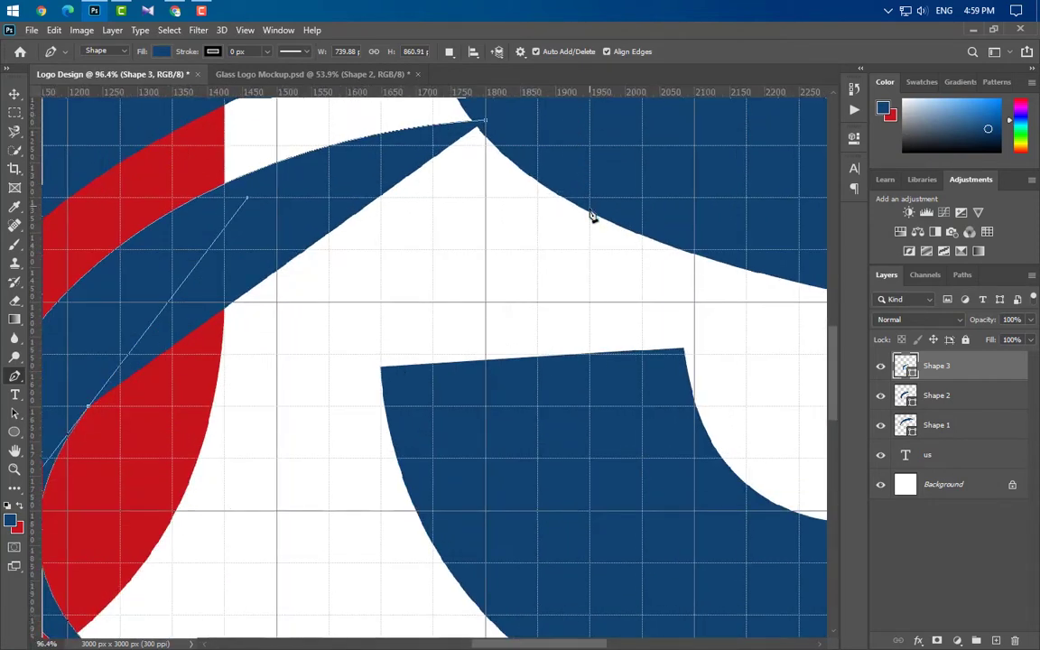
pyautogui.click(644, 248)
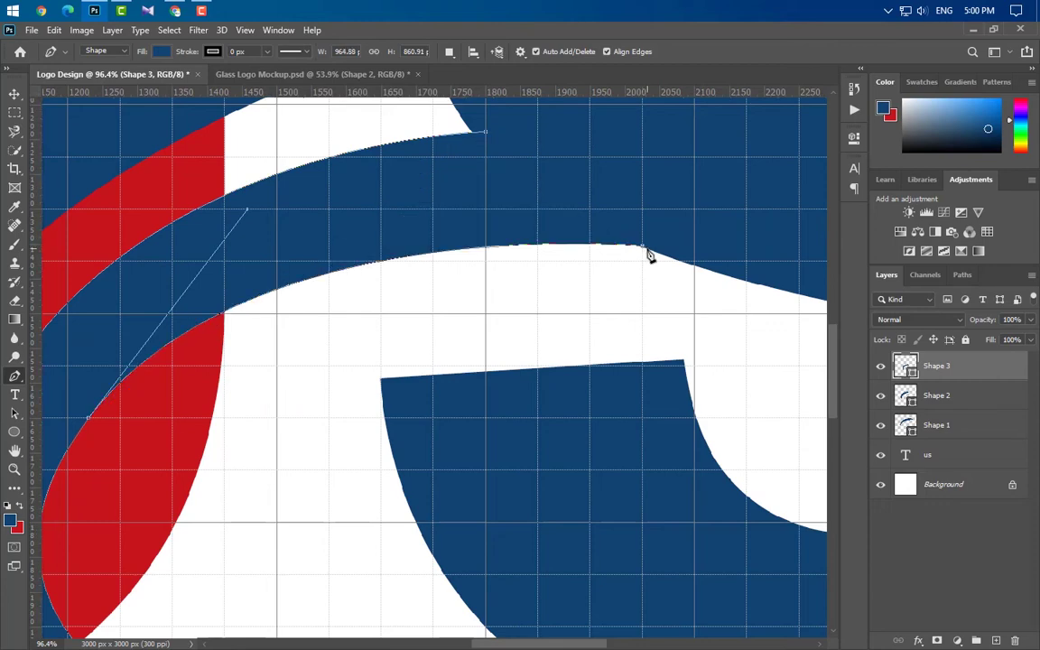
pyautogui.click(485, 134)
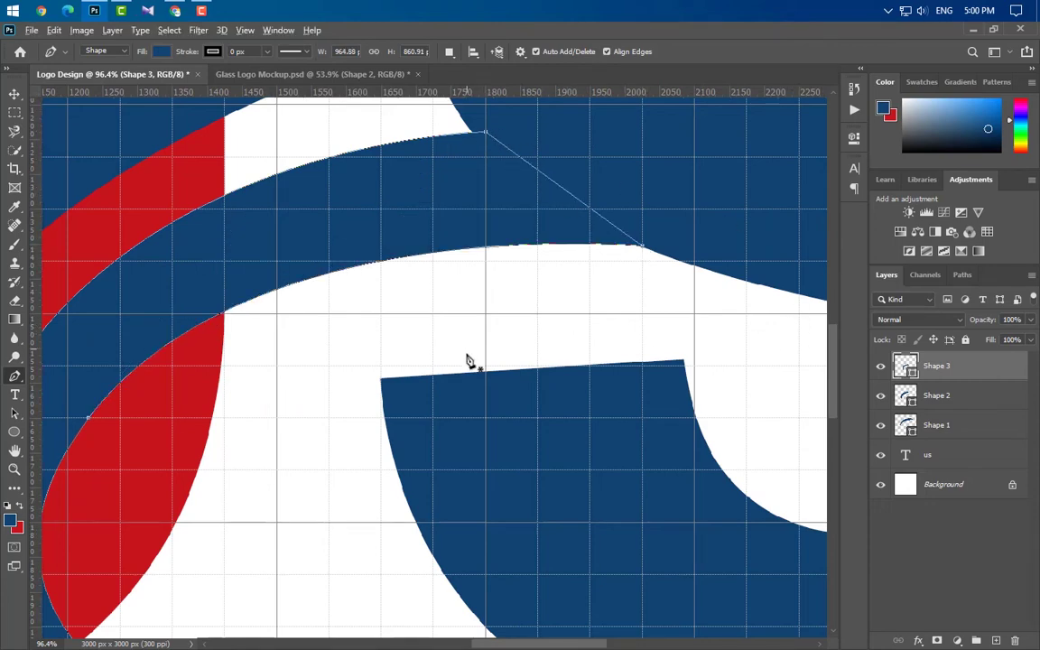
pyautogui.scroll(-4, 464, 358)
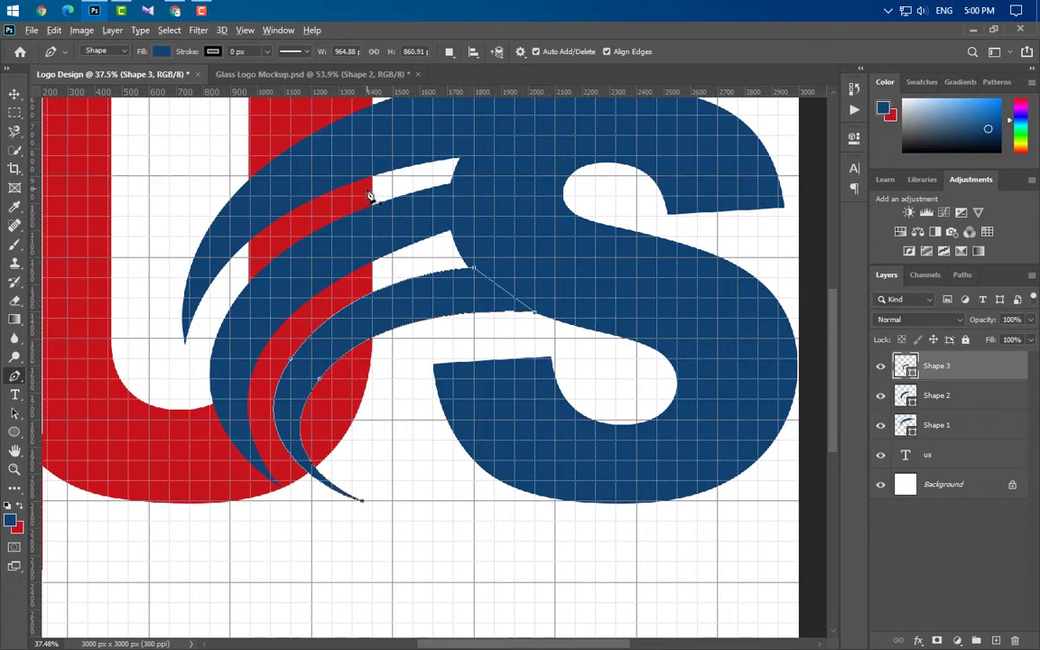
pyautogui.scroll(1, 369, 197)
# - Place the 22-star-png-image file from the Icone folder into the logo and scale it down to about 6.26%
pyautogui.click(121, 11)
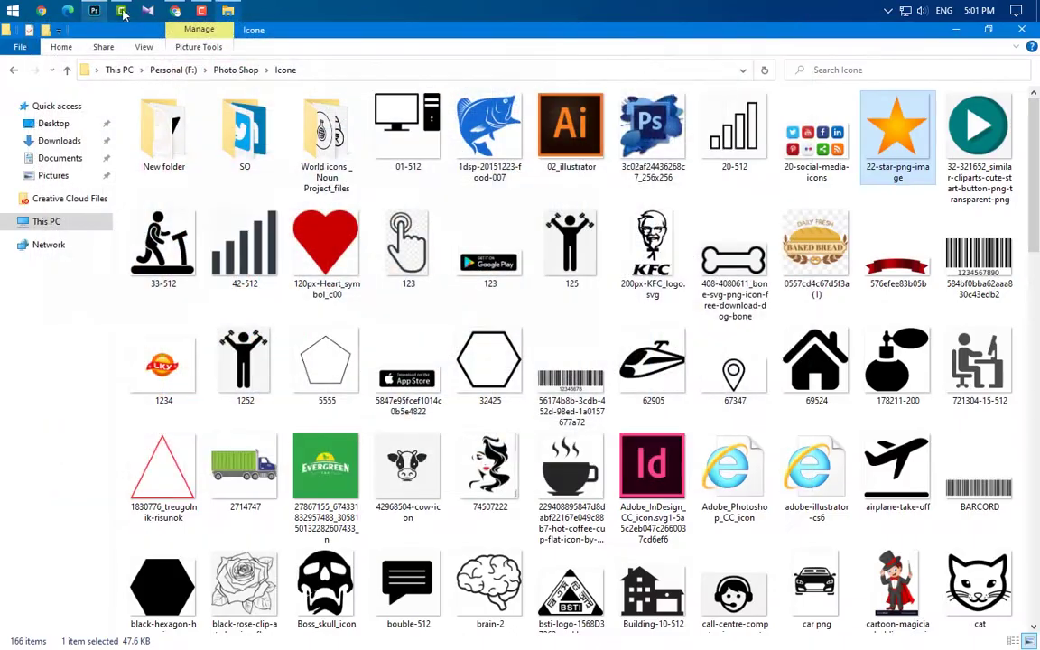
pyautogui.moveTo(897, 135); pyautogui.dragTo(730, 311)
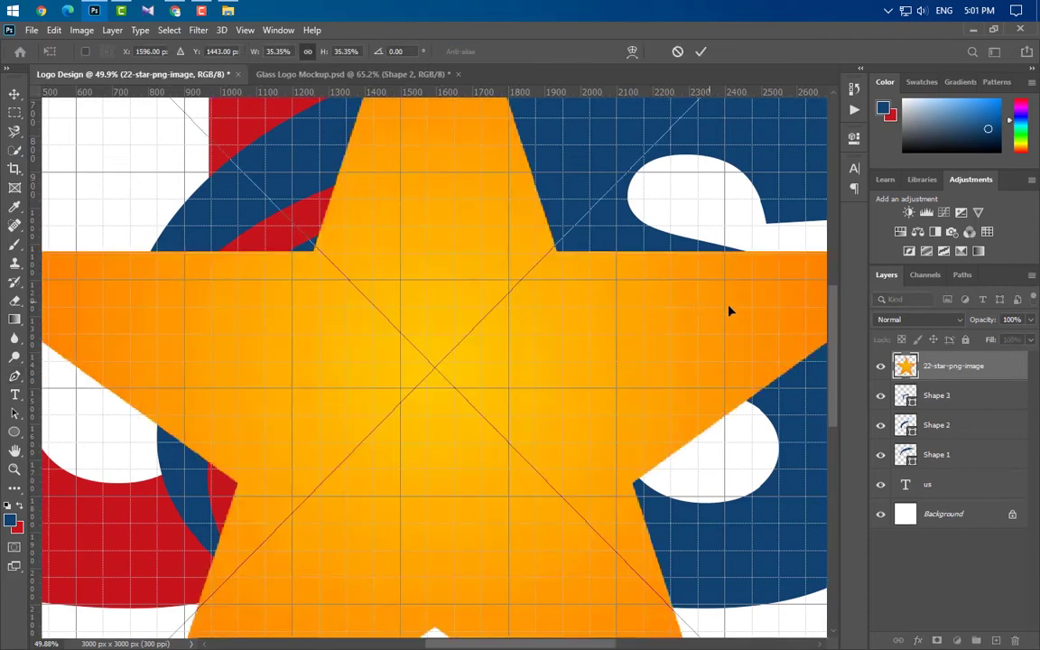
pyautogui.scroll(-2, 730, 311)
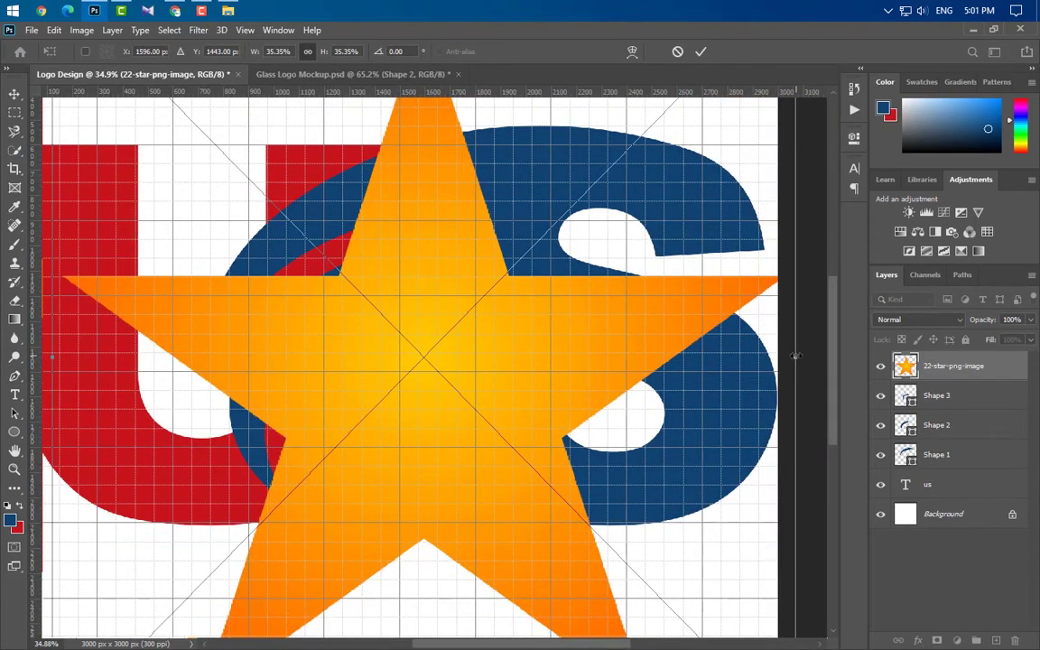
pyautogui.moveTo(795, 355); pyautogui.dragTo(461, 261)
pyautogui.scroll(2, 436, 268)
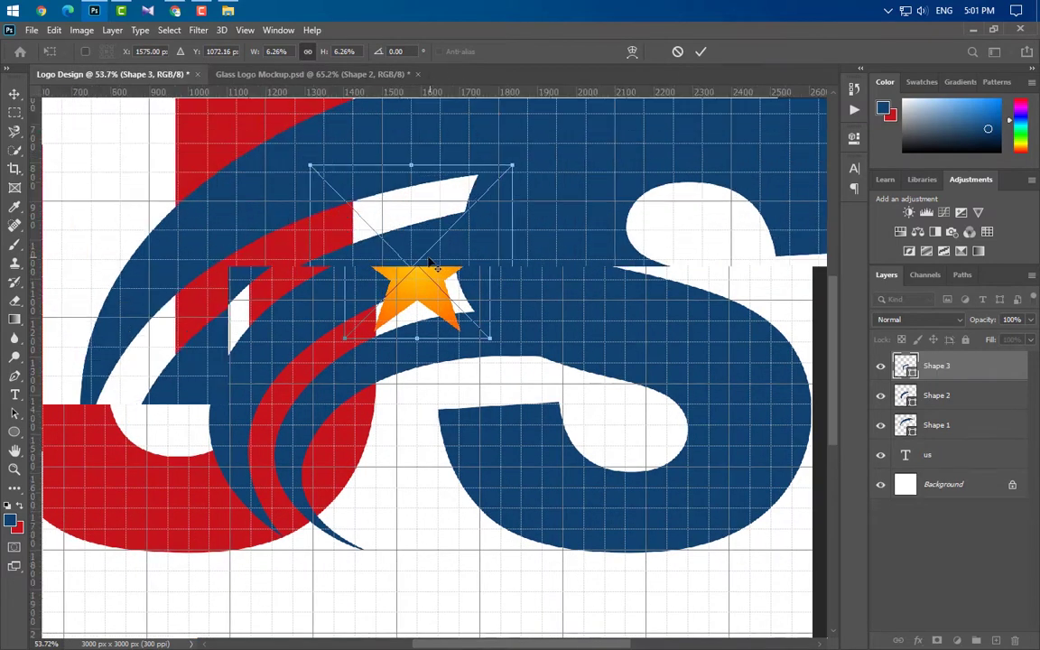
# - Shrink the star further to about 2.78% and place it on the middle swoosh, between the U's right stem and the S
pyautogui.scroll(5, 436, 268)
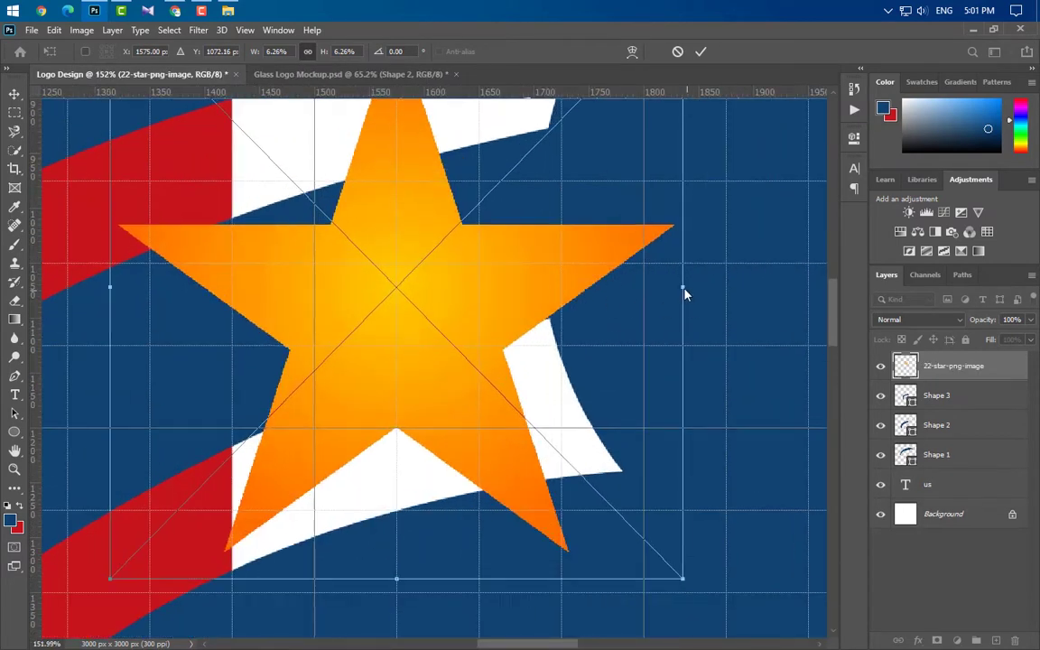
pyautogui.moveTo(684, 293); pyautogui.dragTo(484, 274)
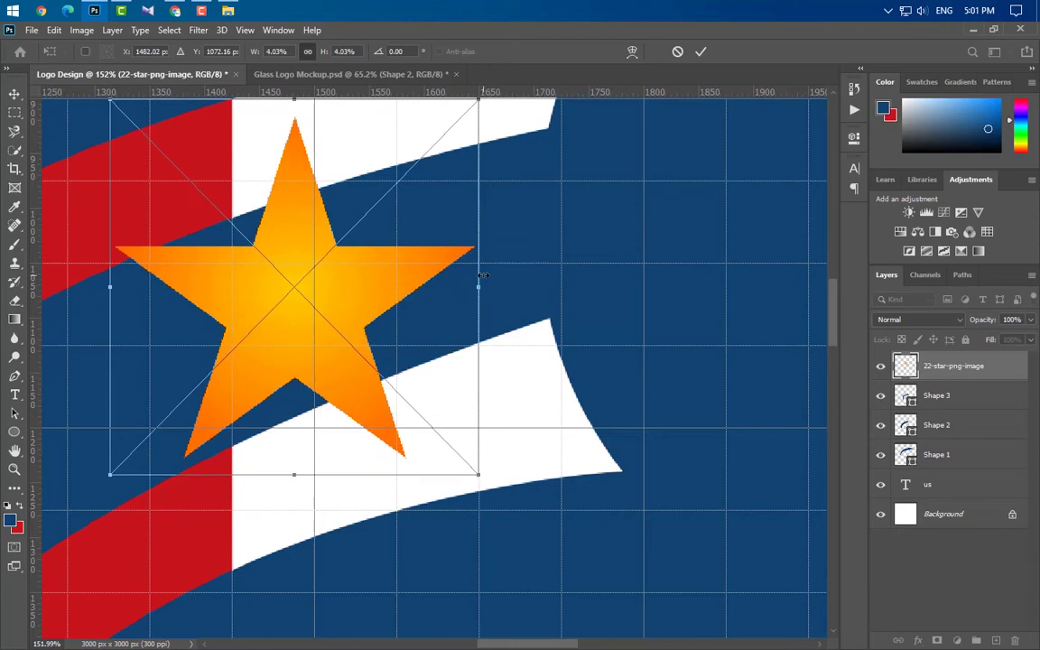
pyautogui.moveTo(111, 288); pyautogui.dragTo(233, 287)
pyautogui.moveTo(333, 291); pyautogui.dragTo(322, 276)
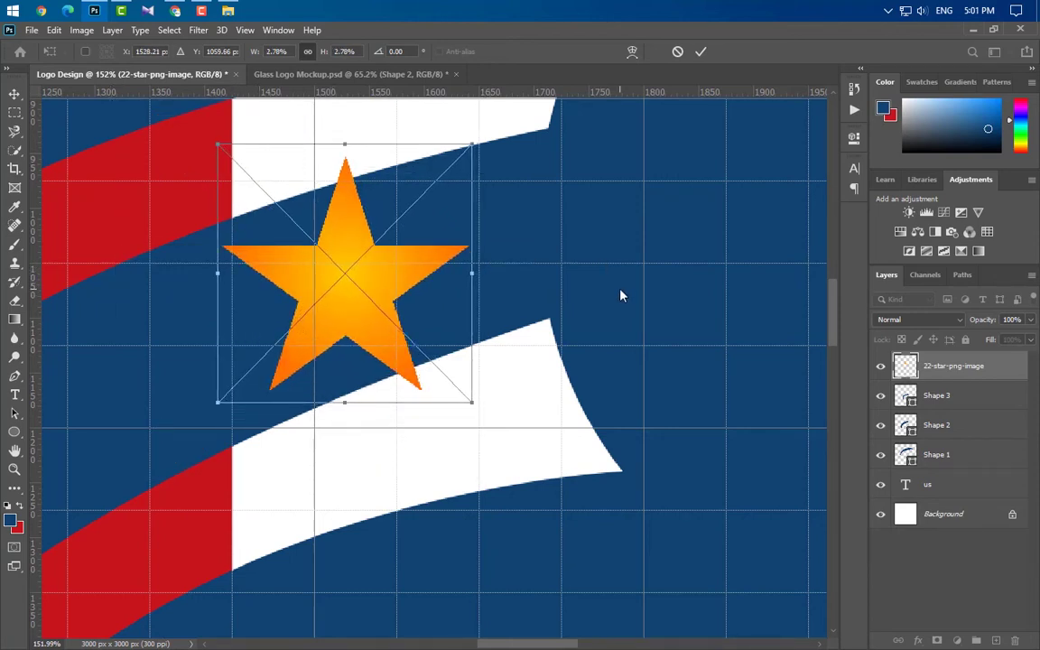
pyautogui.press('p')
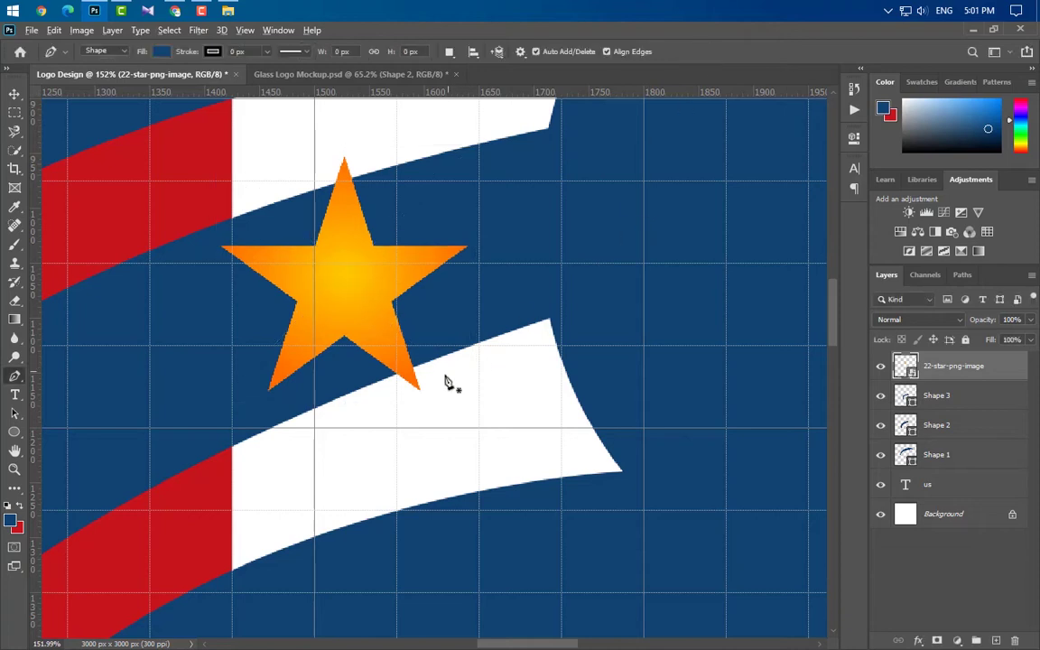
# - Duplicate the star layer and enlarge the copy towards the U
pyautogui.scroll(-5, 404, 343)
pyautogui.moveTo(1010, 374); pyautogui.dragTo(976, 640)
pyautogui.hotkey('ctrl', 't')
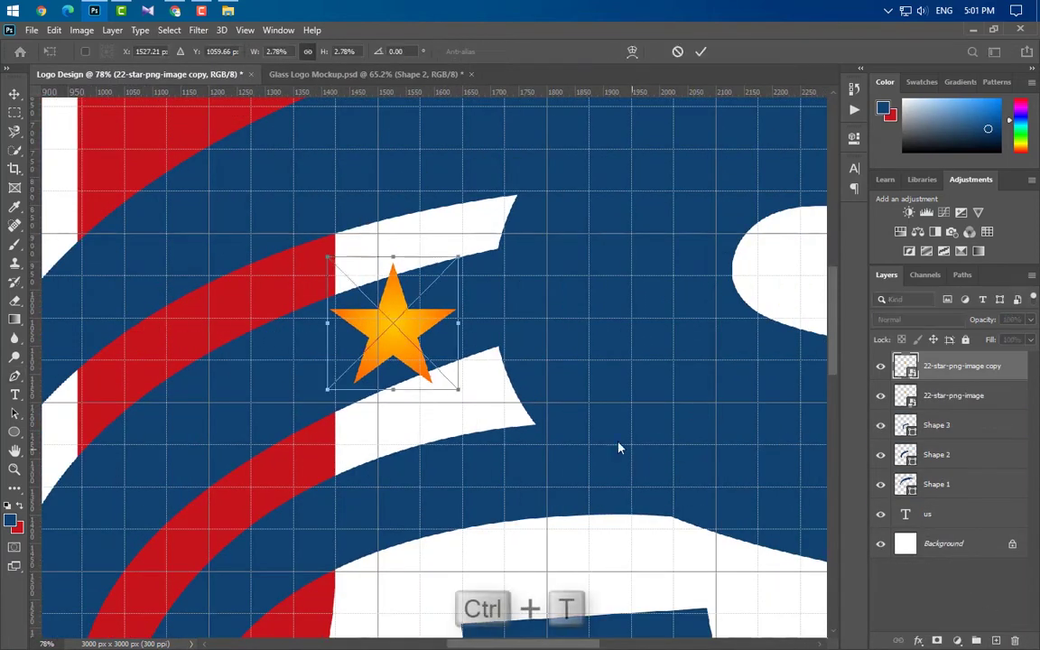
pyautogui.moveTo(327, 330); pyautogui.dragTo(273, 329)
pyautogui.click(703, 52)
pyautogui.press('p')
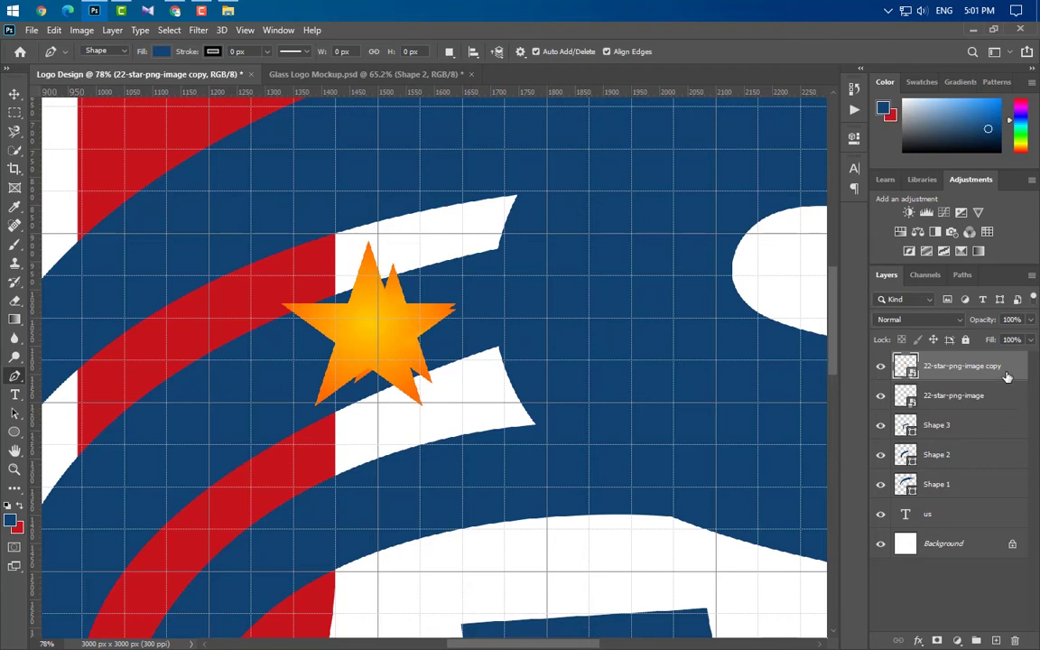
# - Move the star copy's layer beneath the original star, scale it to about 4.70% and position it around the small star
pyautogui.moveTo(1007, 375); pyautogui.dragTo(921, 399)
pyautogui.hotkey('ctrl', 't')
pyautogui.moveTo(278, 325); pyautogui.dragTo(274, 327)
pyautogui.moveTo(397, 332); pyautogui.dragTo(404, 334)
pyautogui.moveTo(287, 323); pyautogui.dragTo(323, 295)
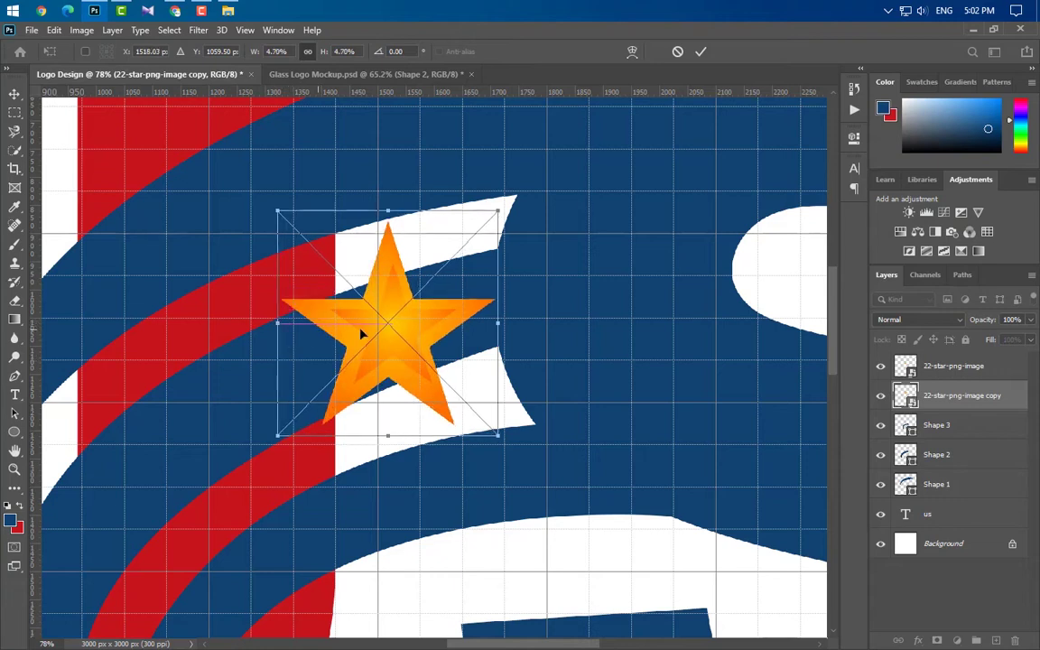
pyautogui.moveTo(395, 334); pyautogui.dragTo(404, 327)
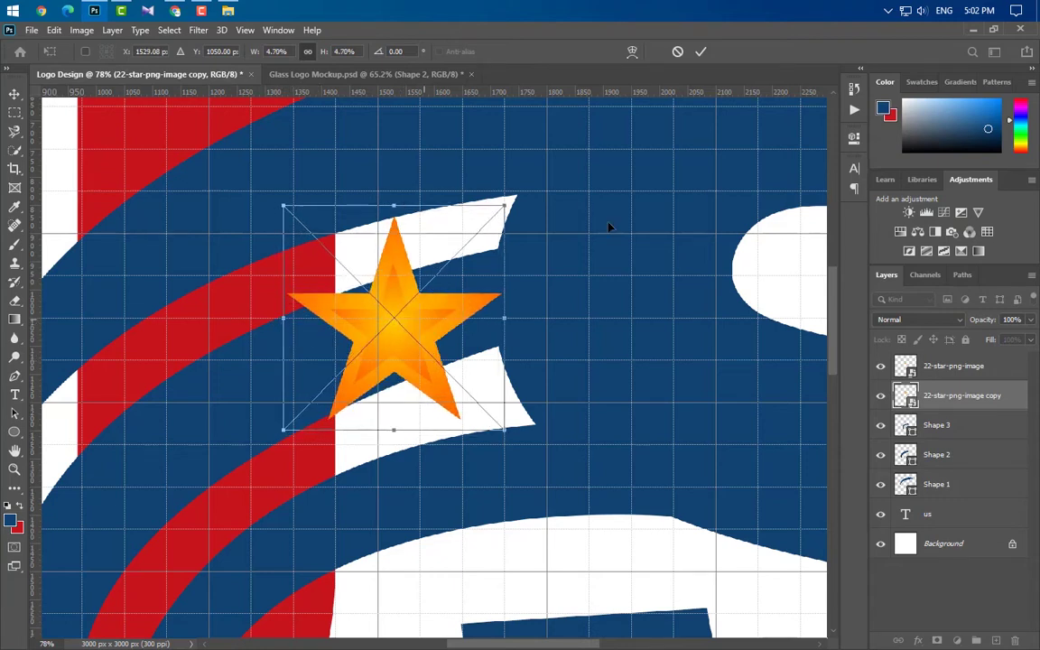
pyautogui.click(702, 54)
# - Align the large star's vertical centre to the small star's outline selection, and deselect
pyautogui.keyDown('ctrl'); pyautogui.click(906, 396); pyautogui.keyUp('ctrl')
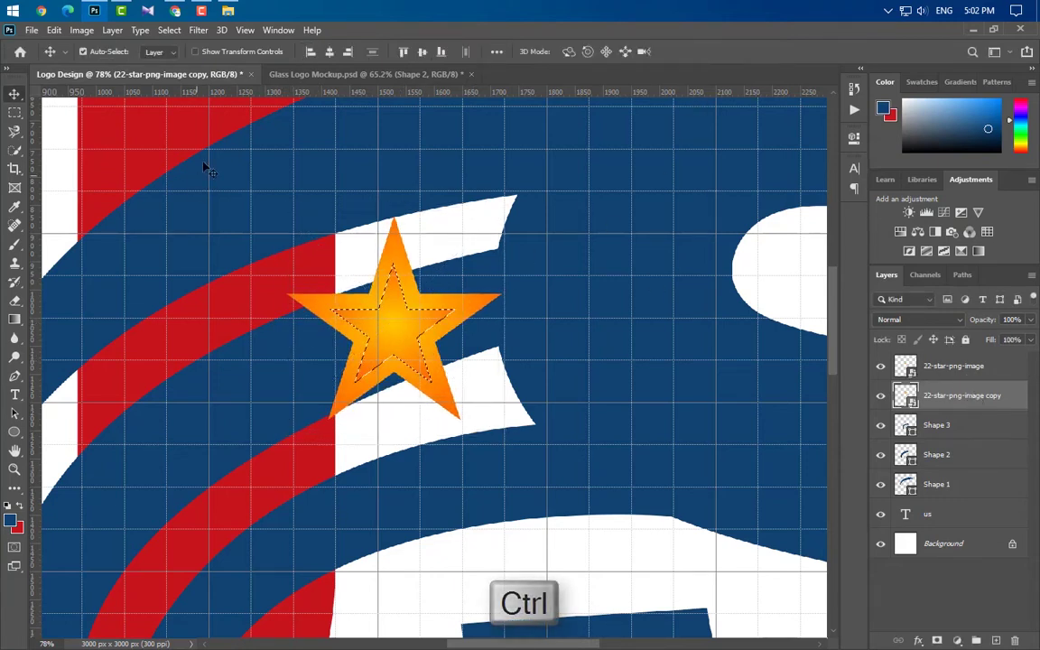
pyautogui.click(422, 52)
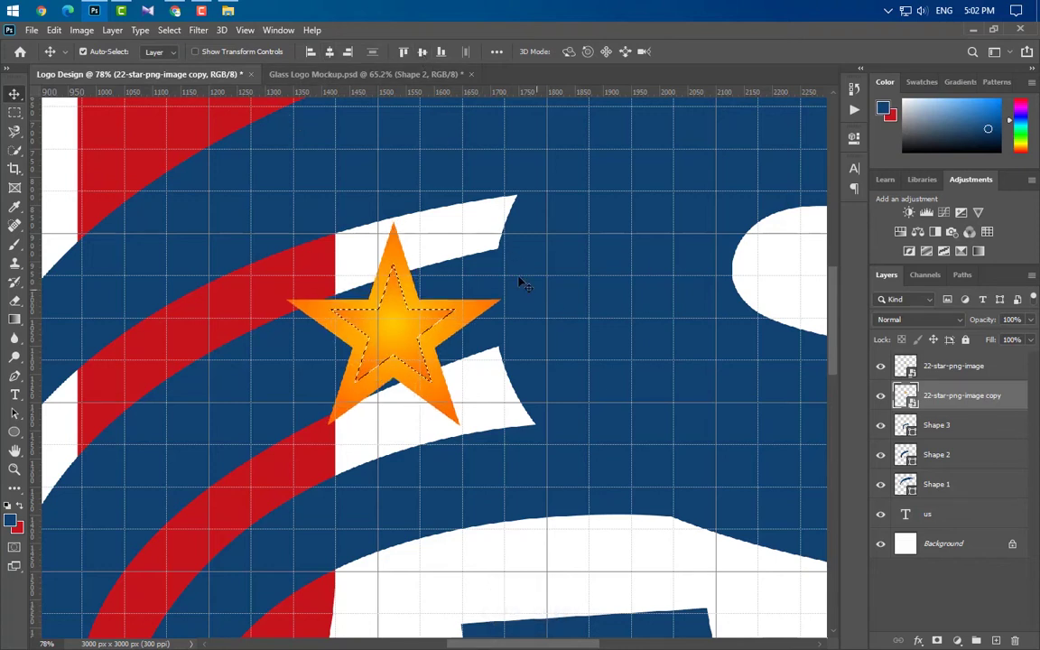
pyautogui.hotkey('ctrl', 'd')
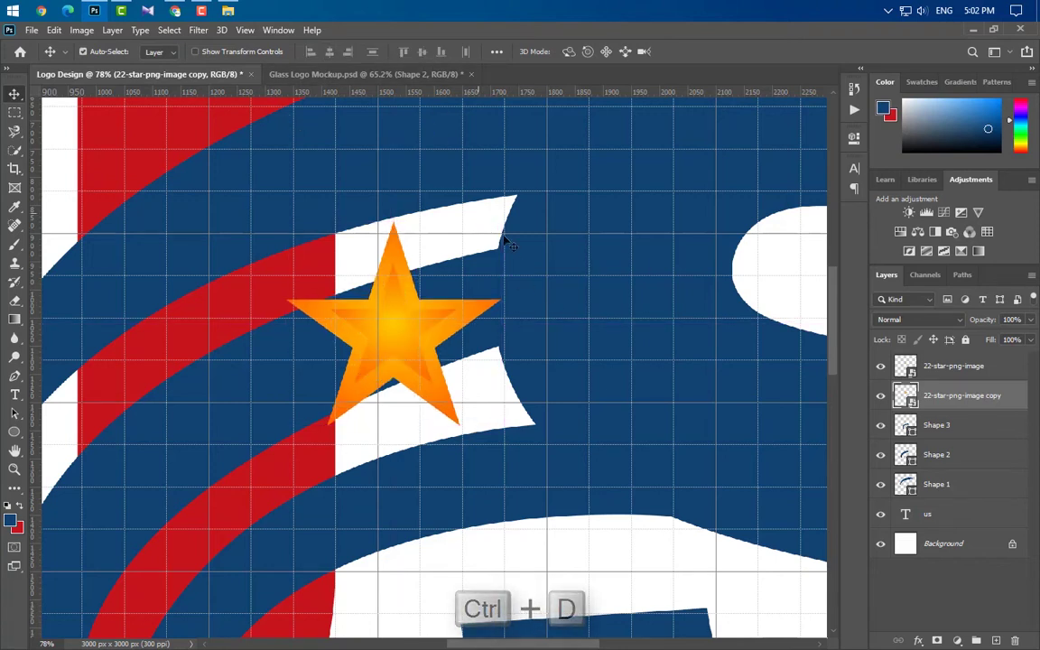
# - Rotate both star layers together by -3.58 degrees and enlarge them to 117.70%
pyautogui.keyDown('shift'); pyautogui.click(950, 378); pyautogui.keyUp('shift')
pyautogui.hotkey('ctrl', 't')
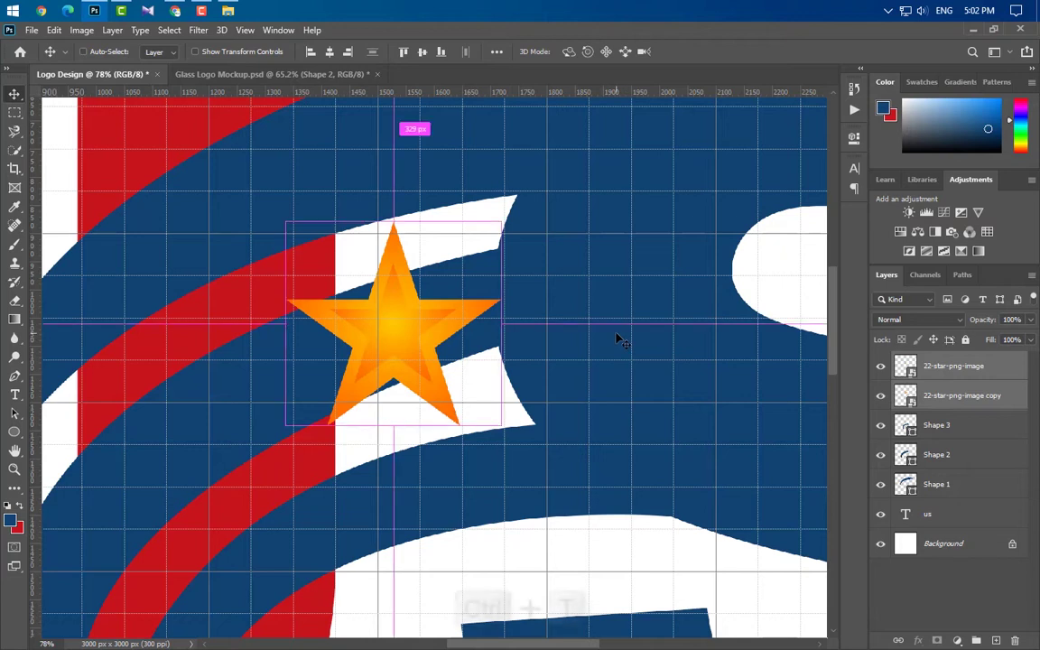
pyautogui.moveTo(540, 254); pyautogui.dragTo(551, 233)
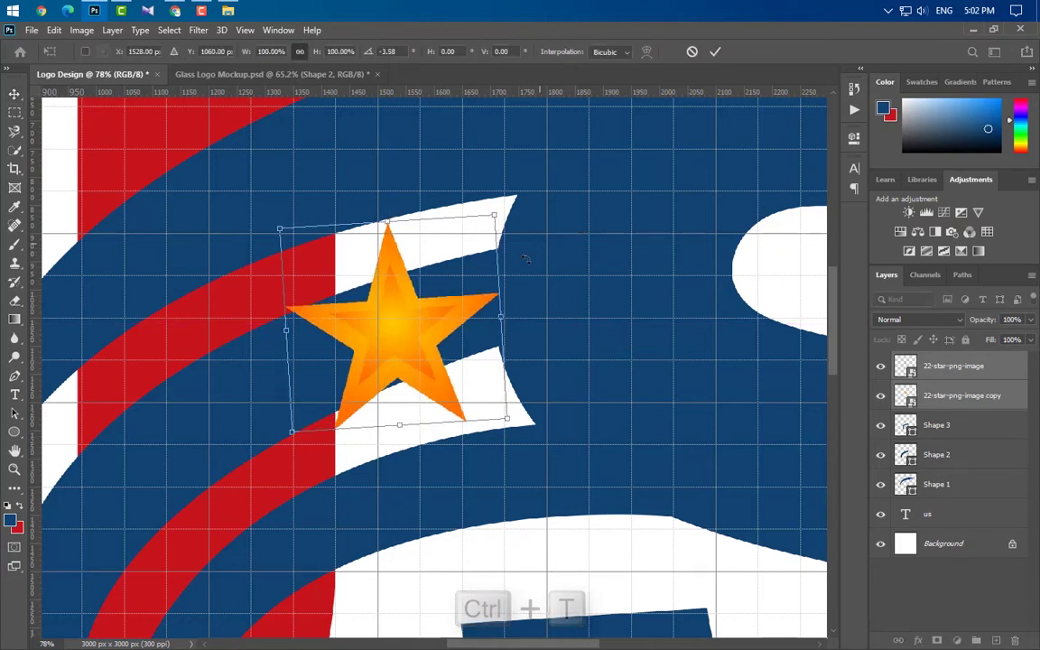
pyautogui.moveTo(288, 332); pyautogui.dragTo(258, 333)
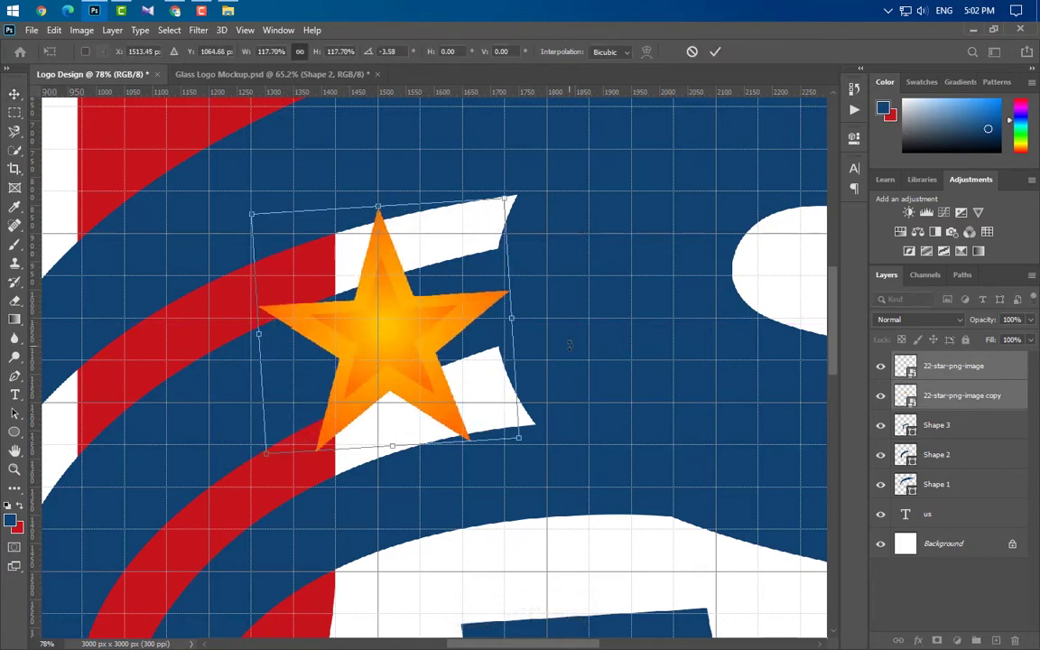
pyautogui.click(713, 54)
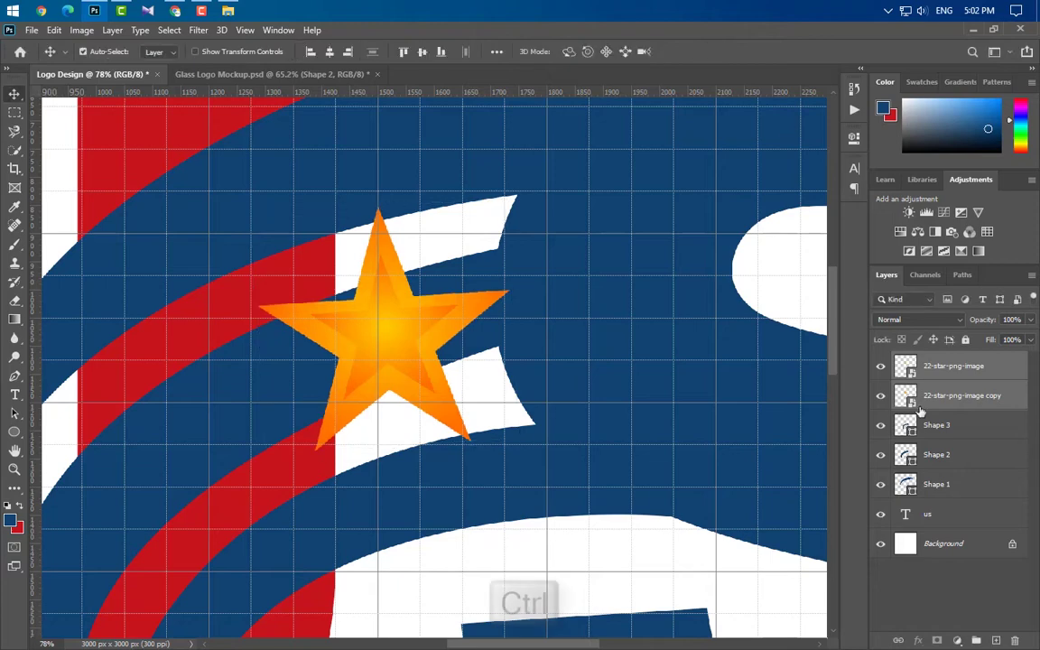
# - Cut the large star's outline out of the middle swoosh (Shape 2) after rasterizing it, and delete the large star's layer
pyautogui.keyDown('ctrl'); pyautogui.click(907, 397); pyautogui.keyUp('ctrl')
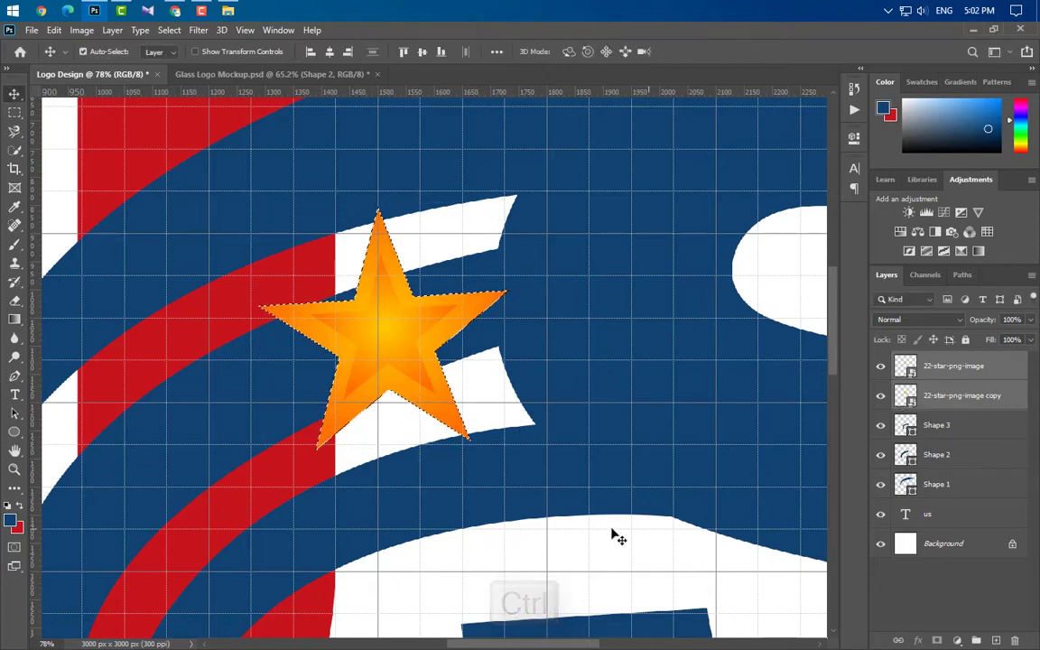
pyautogui.click(263, 395)
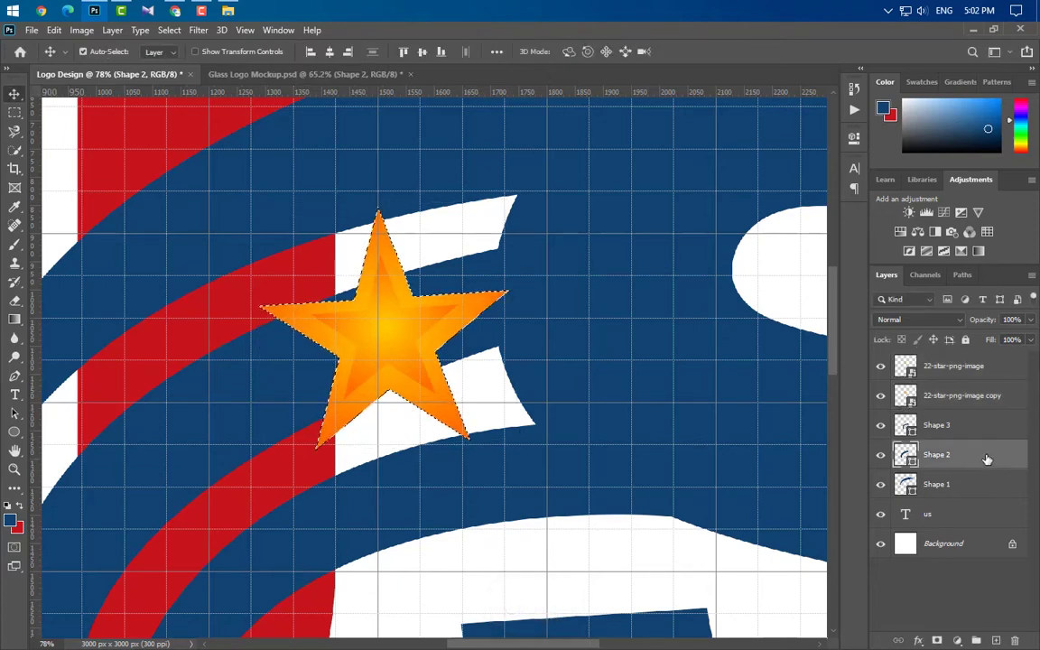
pyautogui.rightClick(987, 459)
pyautogui.click(831, 256)
pyautogui.press('Delete')
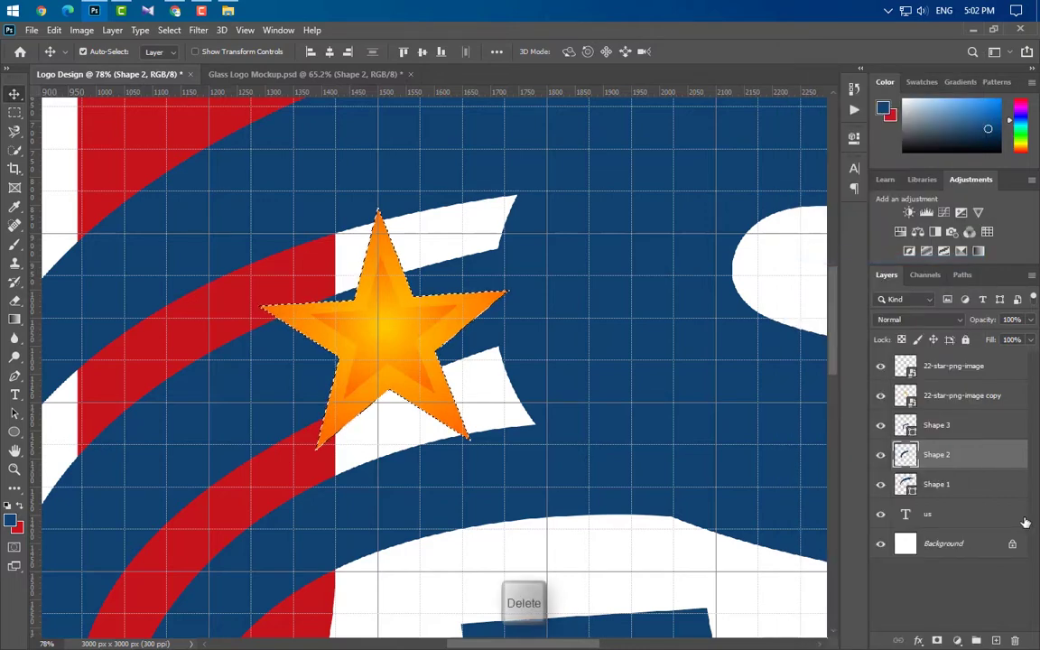
pyautogui.hotkey('ctrl', 'd')
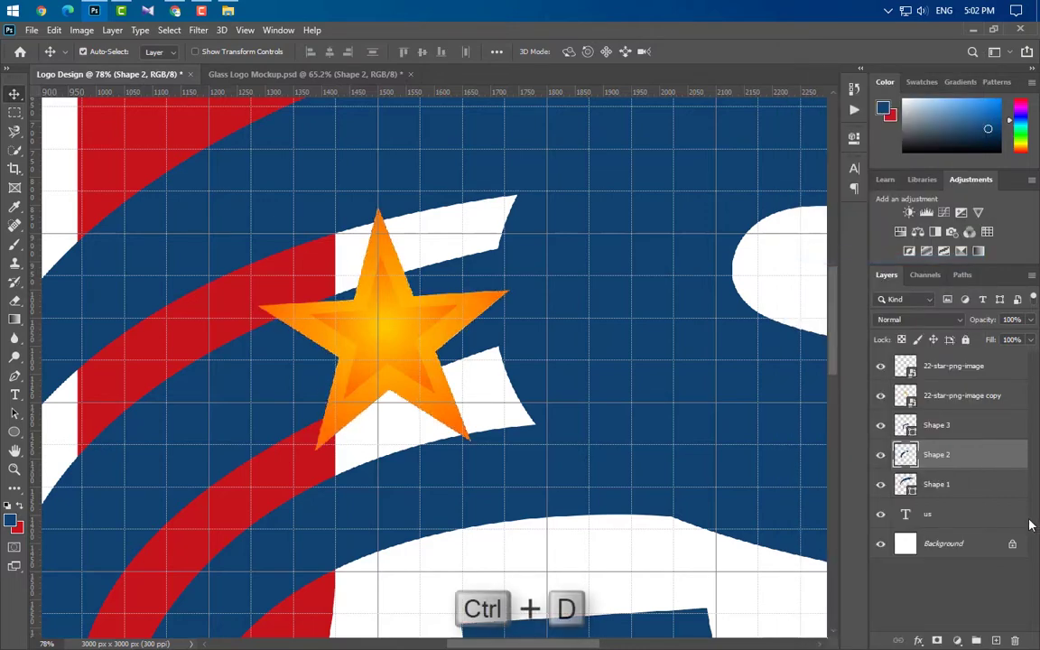
pyautogui.moveTo(1015, 396); pyautogui.dragTo(1016, 639)
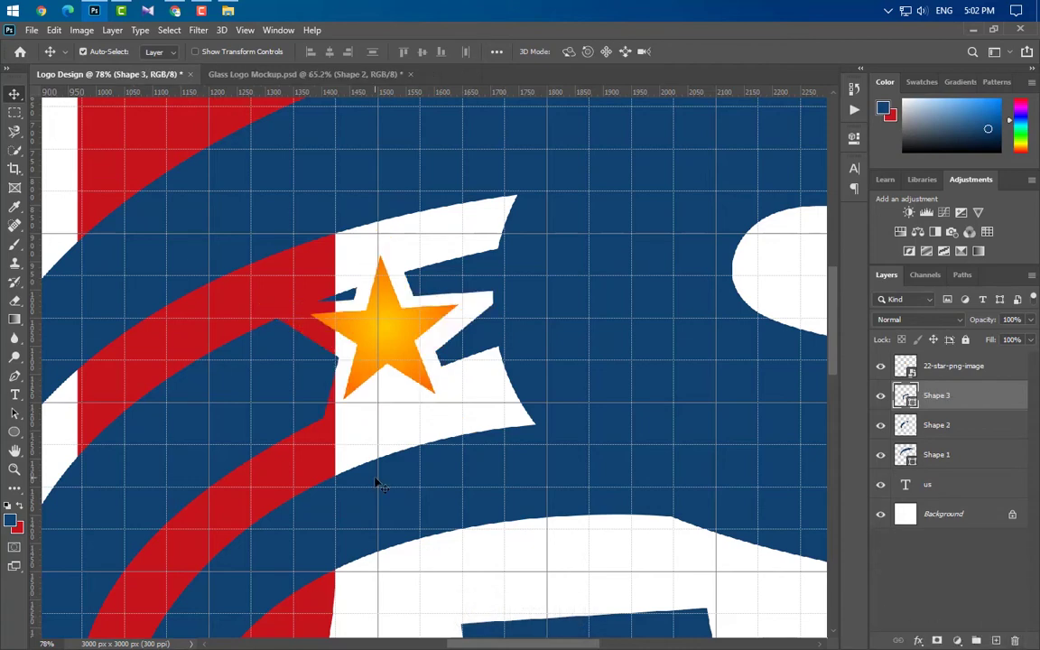
# - Erase the leftover fragments of the middle swoosh (Shape 2) between the star and the S with the Eraser at size 500
pyautogui.scroll(-4, 300, 469)
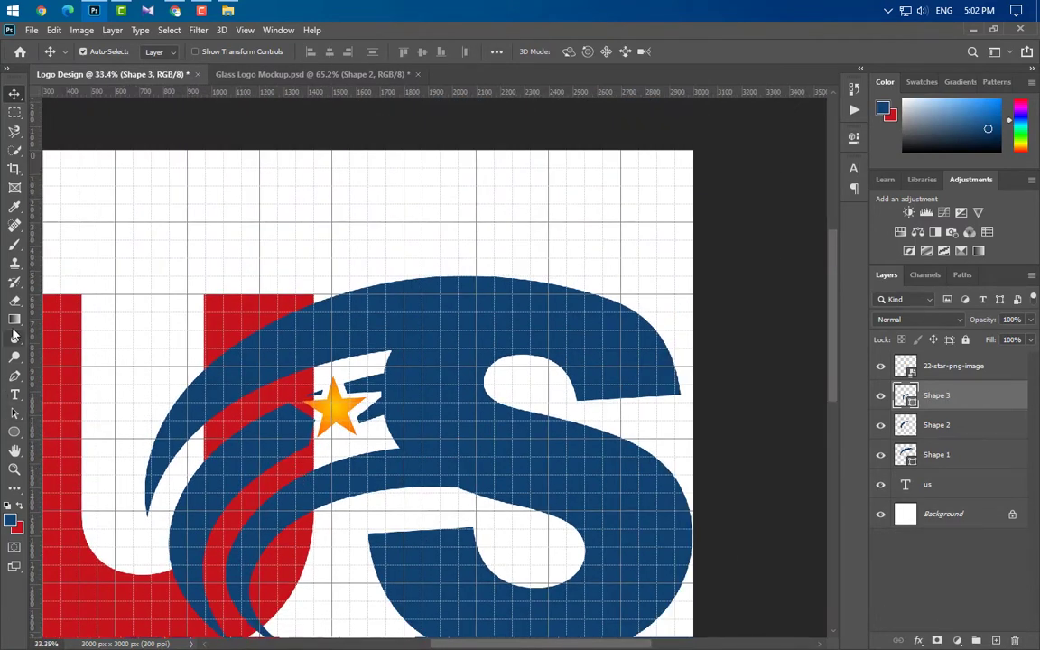
pyautogui.click(13, 303)
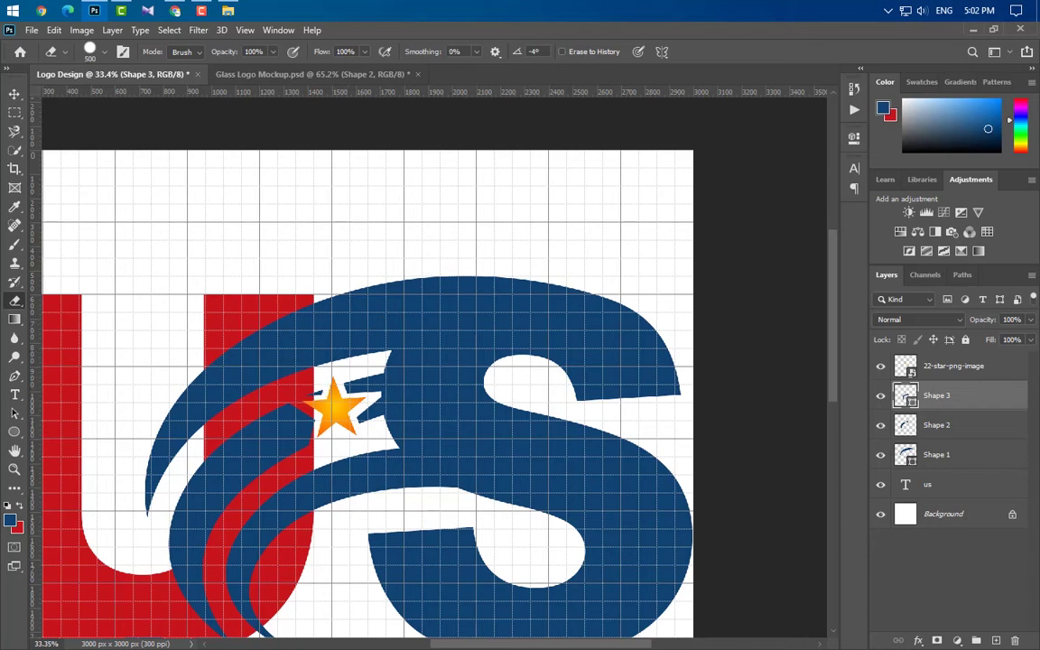
pyautogui.click(980, 452)
pyautogui.click(968, 430)
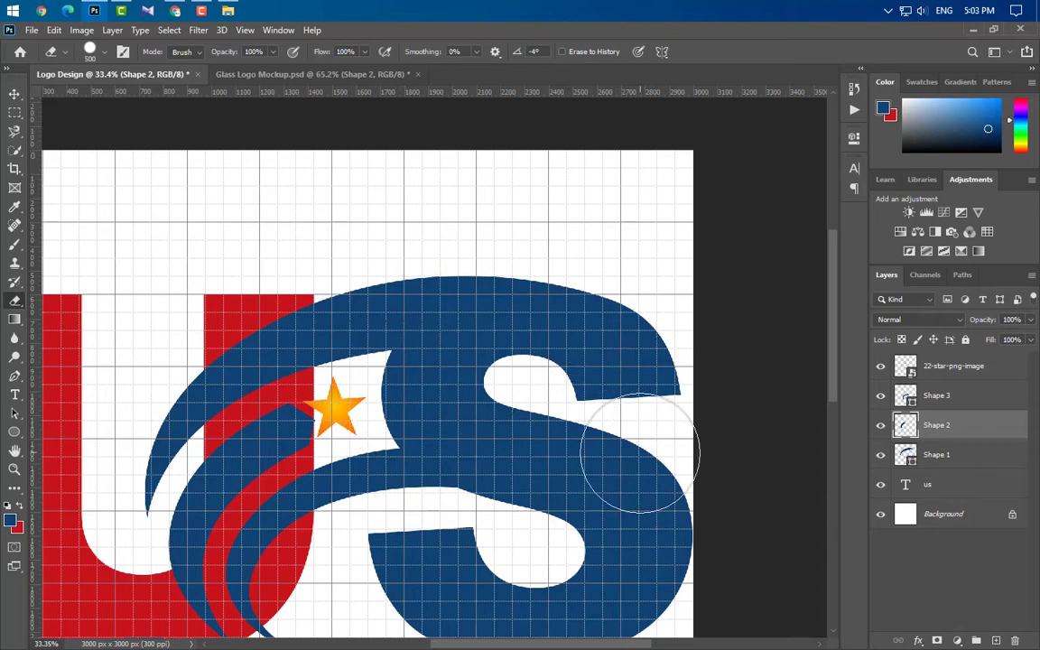
# - Check the middle swoosh by toggling its visibility, load its outline as a selection and invert the selection
pyautogui.scroll(-3, 535, 296)
pyautogui.scroll(5, 539, 413)
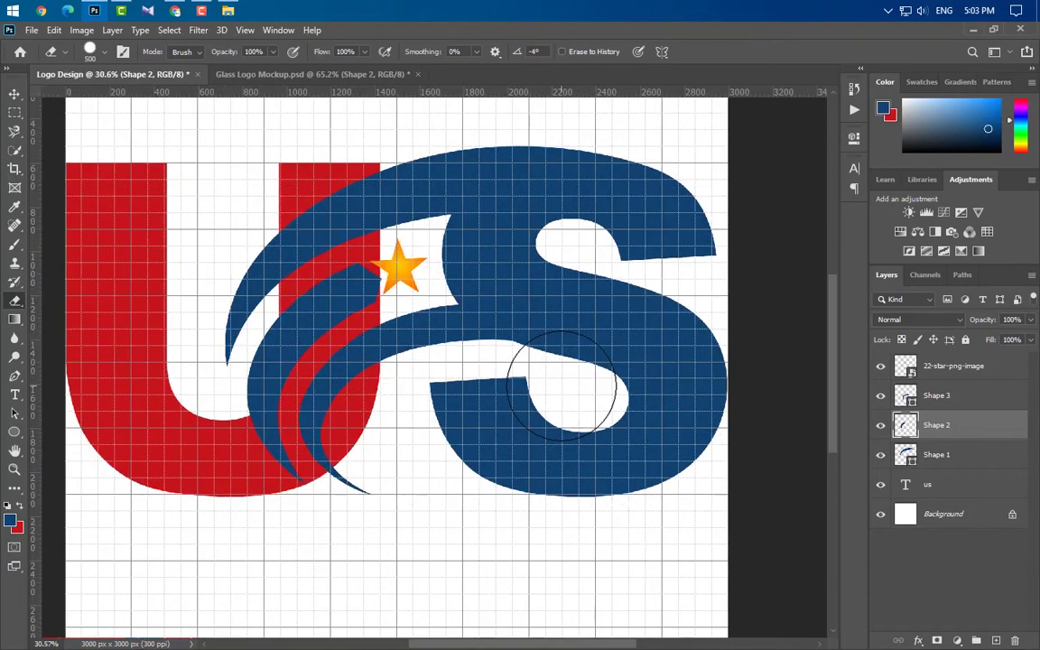
pyautogui.click(880, 425)
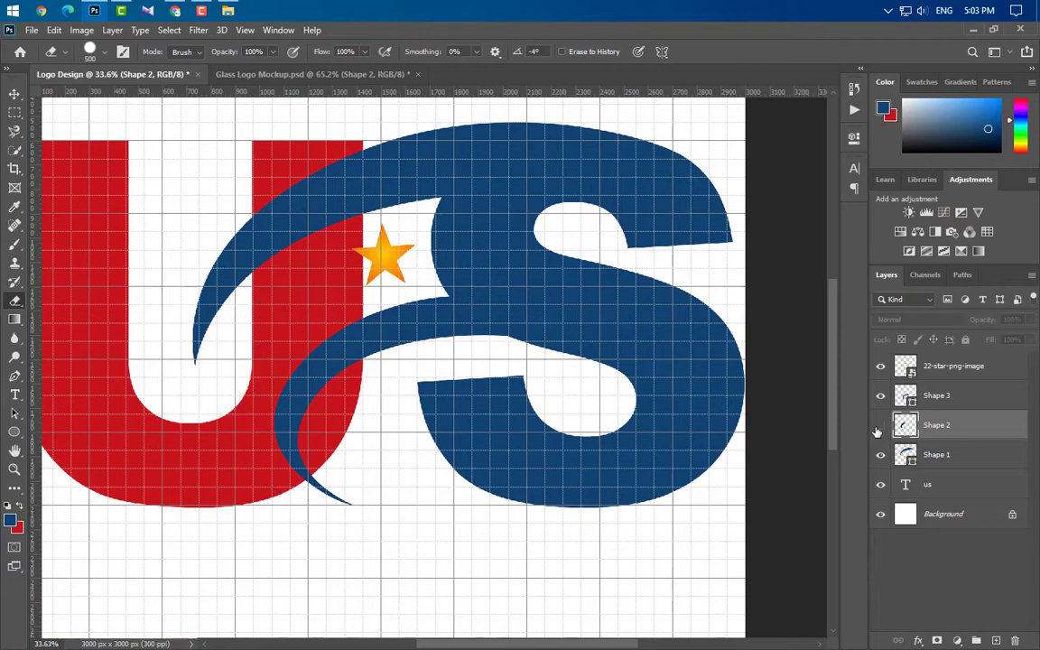
pyautogui.click(881, 426)
pyautogui.keyDown('ctrl'); pyautogui.click(905, 425); pyautogui.keyUp('ctrl')
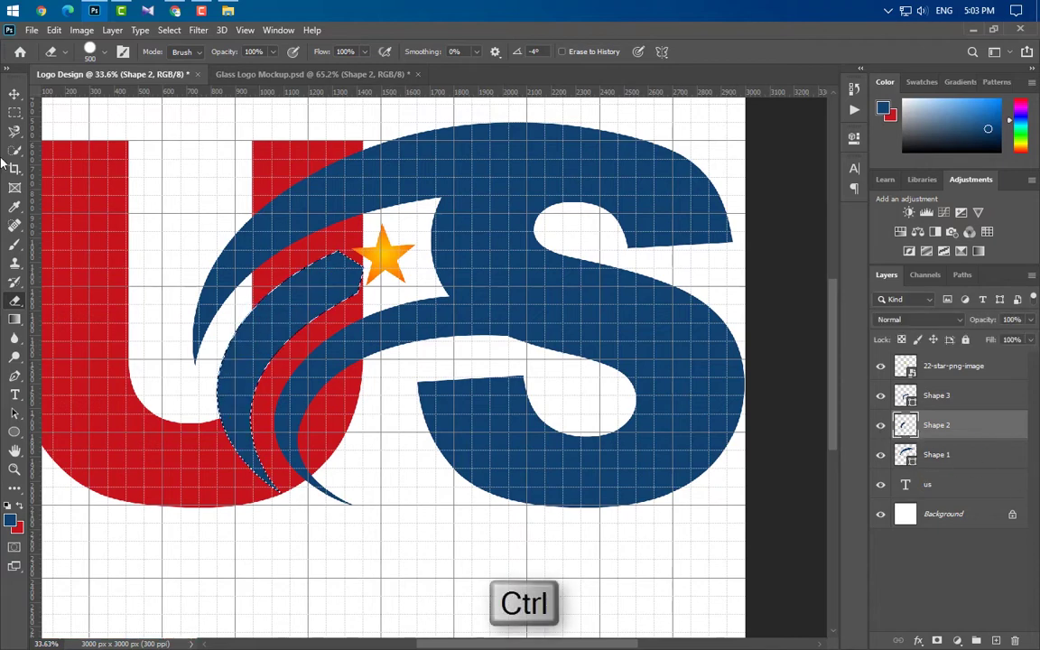
pyautogui.click(169, 29)
pyautogui.click(181, 86)
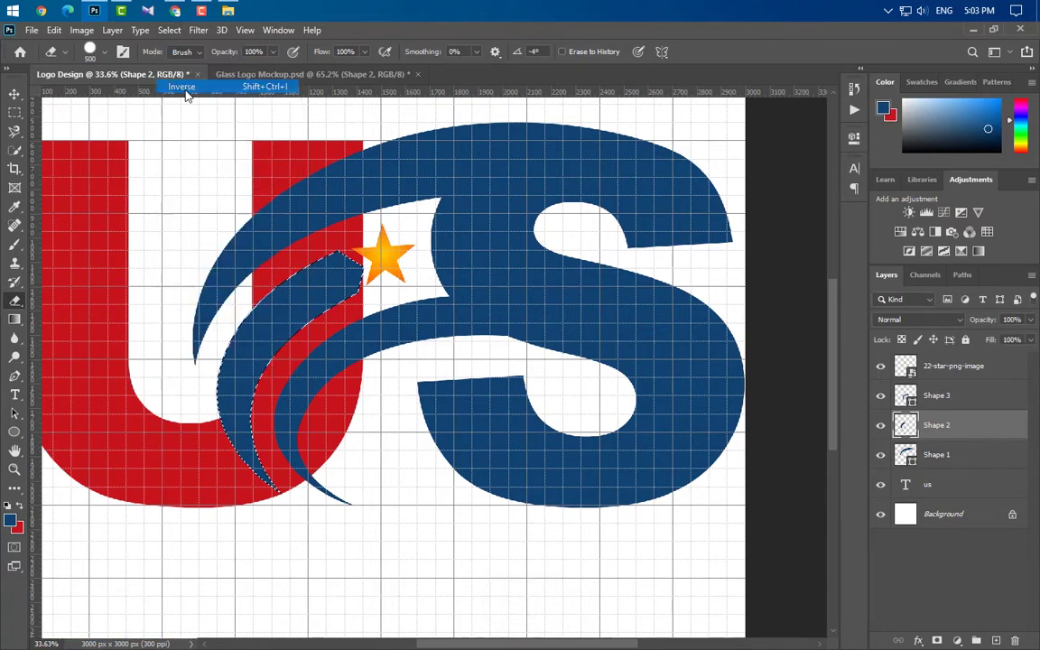
pyautogui.click(15, 94)
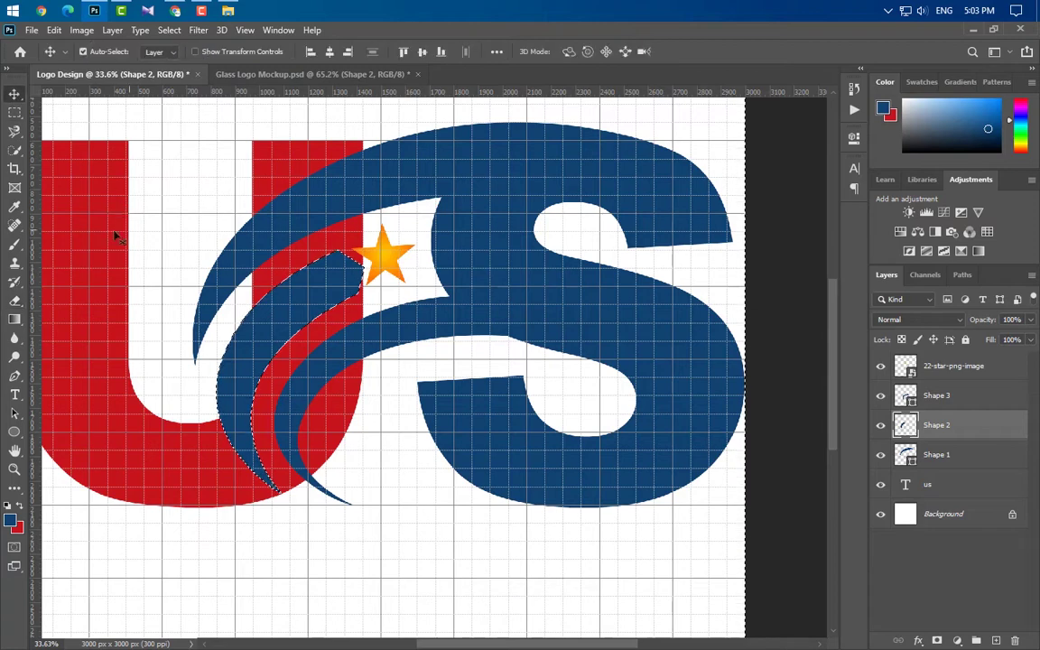
# - Rasterize the "us" text layer
pyautogui.click(969, 488)
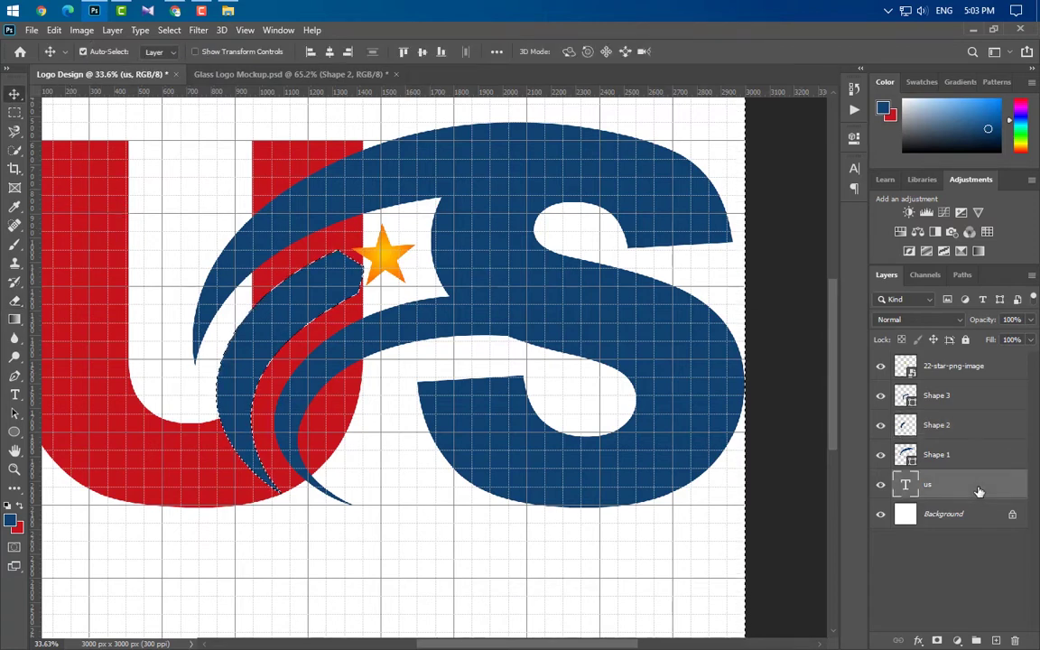
pyautogui.rightClick(970, 487)
pyautogui.click(865, 246)
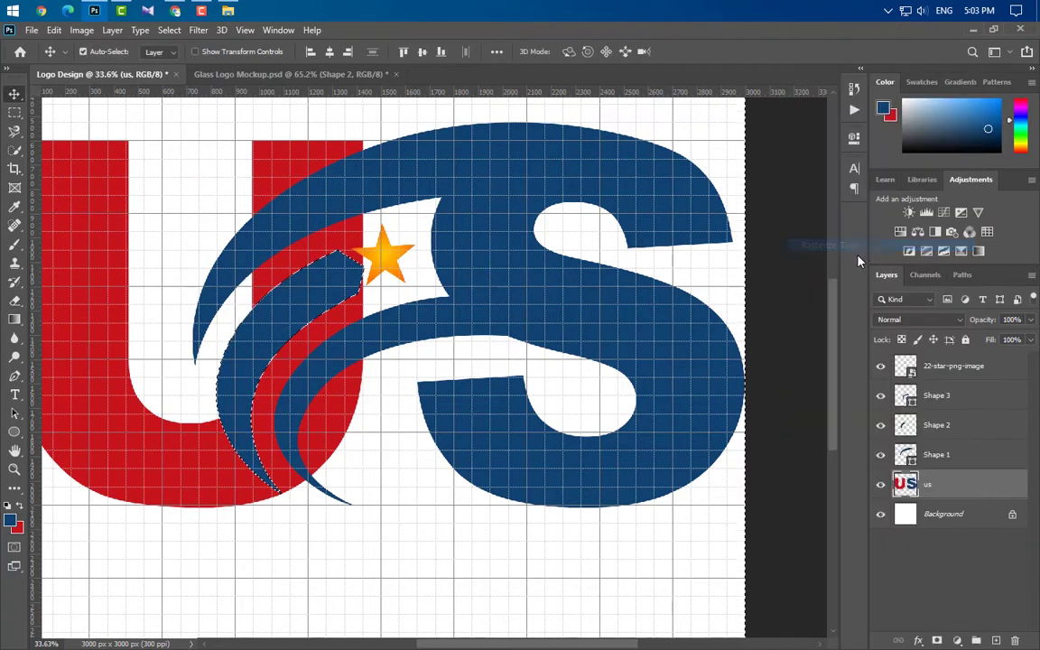
# - Erase the U's red areas around the lower swoosh, up to the middle swoosh's inner edge, and deselect
pyautogui.click(14, 301)
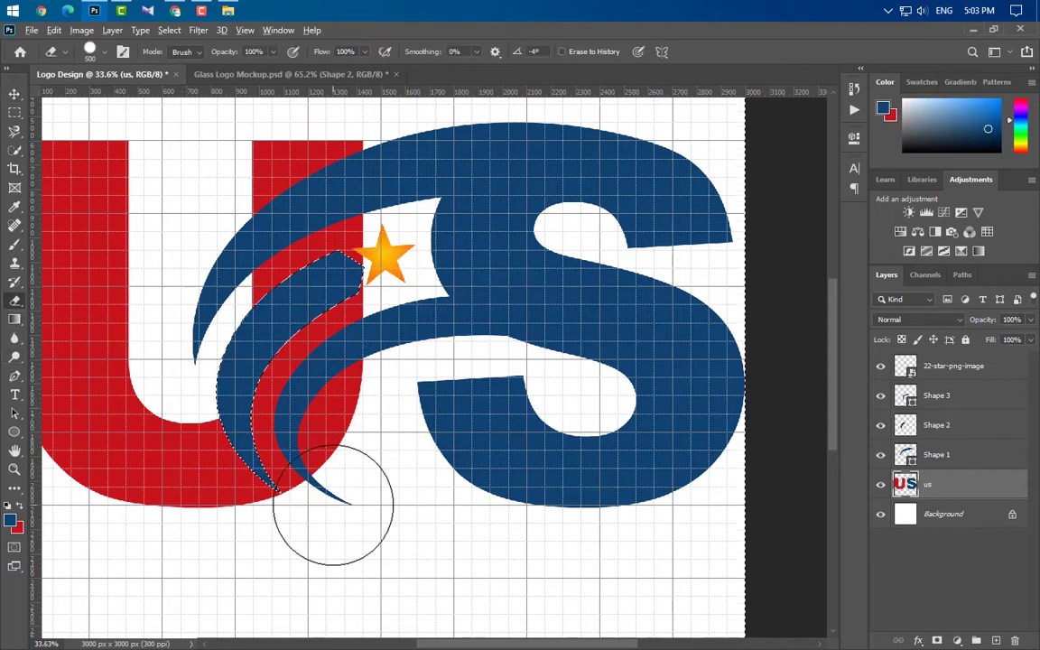
pyautogui.scroll(3, 332, 515)
pyautogui.scroll(2, 303, 354)
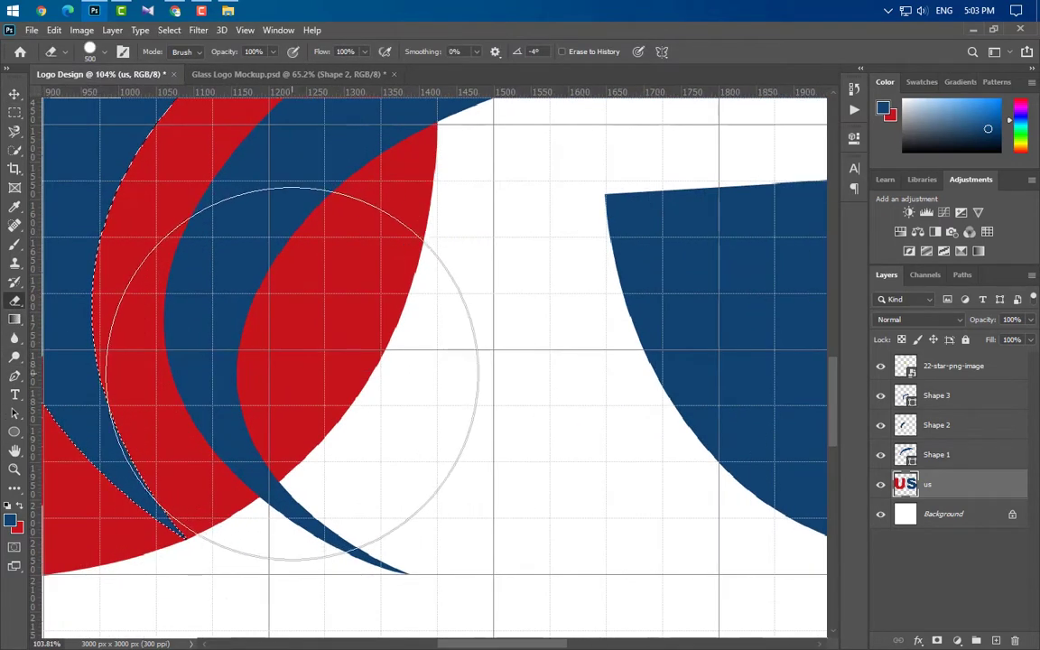
pyautogui.click(289, 383)
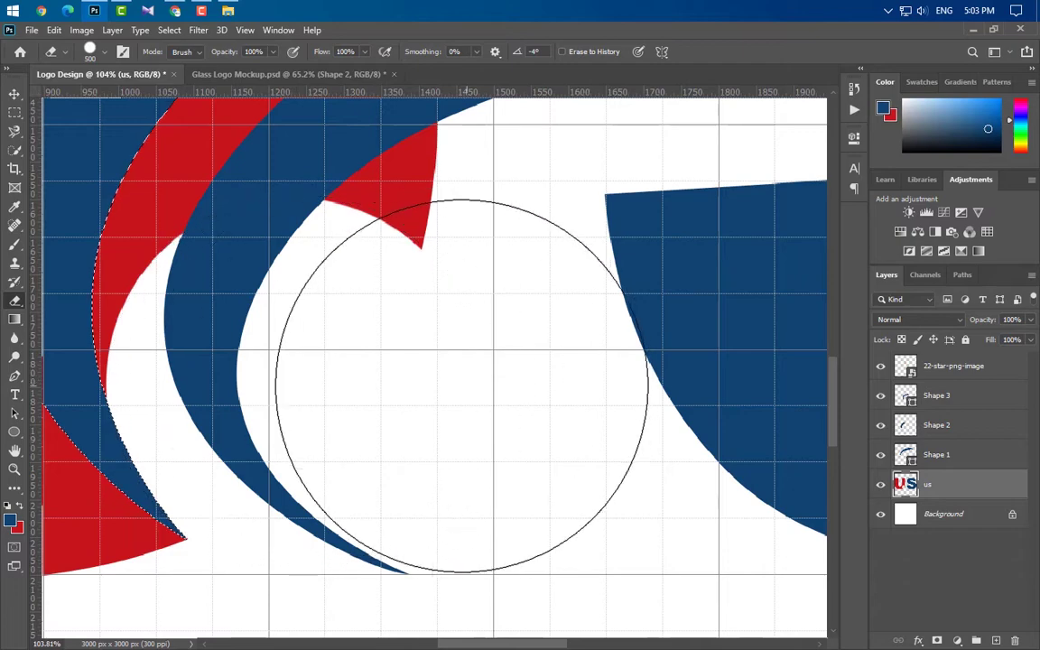
pyautogui.scroll(-2, 390, 418)
pyautogui.moveTo(301, 348)
pyautogui.mouseDown()
pyautogui.moveTo(321, 276)
pyautogui.moveTo(390, 414)
pyautogui.mouseUp()
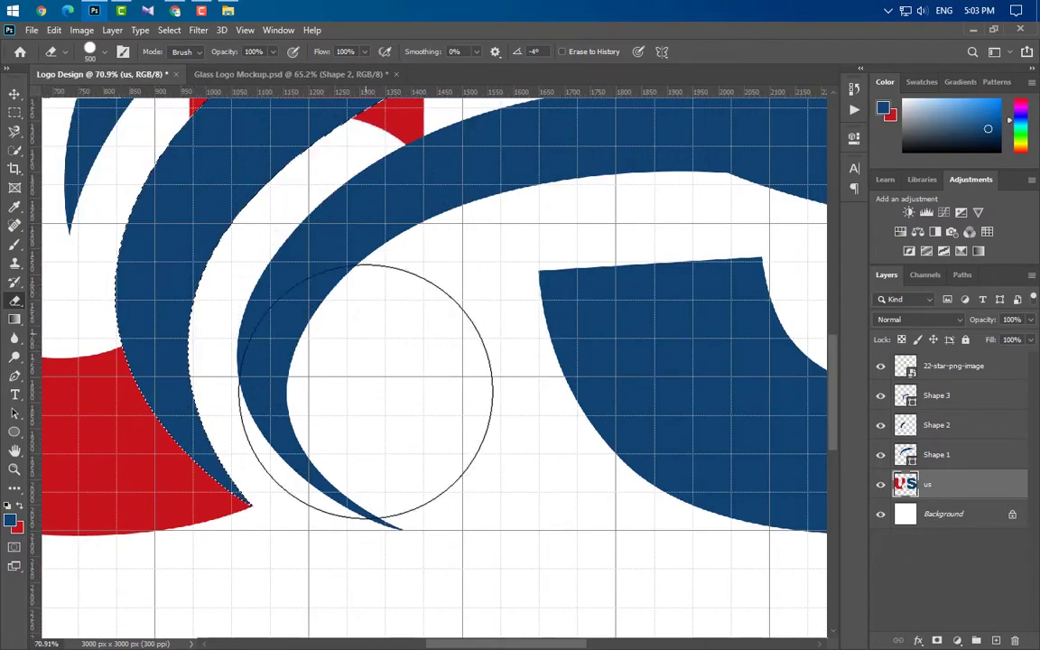
pyautogui.scroll(-2, 368, 437)
pyautogui.hotkey('ctrl', 'd')
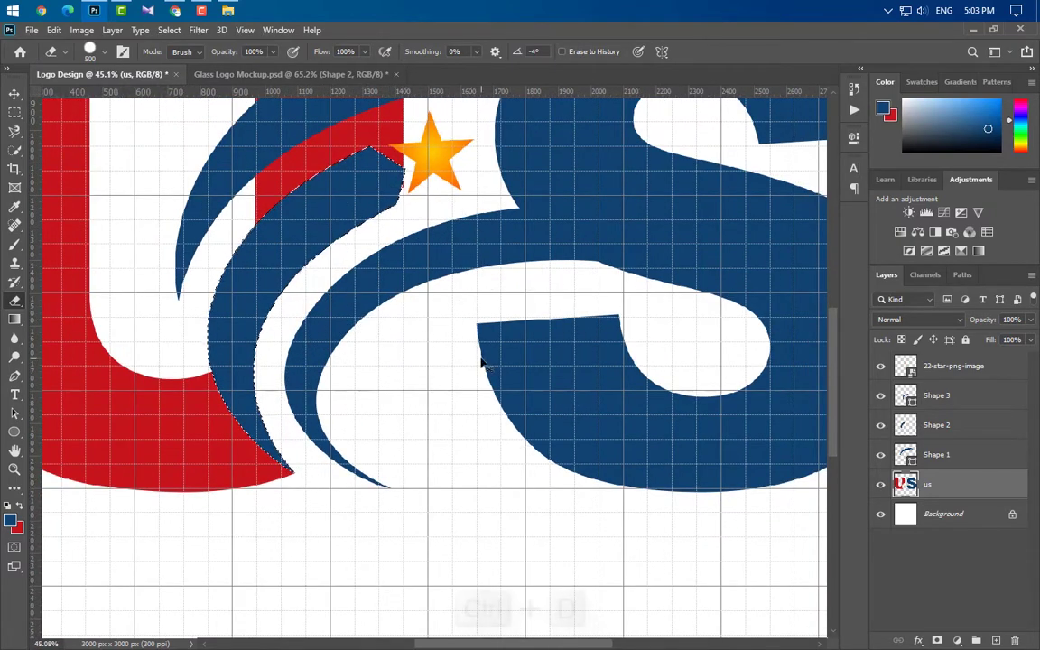
# - Erase the remaining red of the U between the upper and middle swooshes, up to the star
pyautogui.scroll(-1, 443, 429)
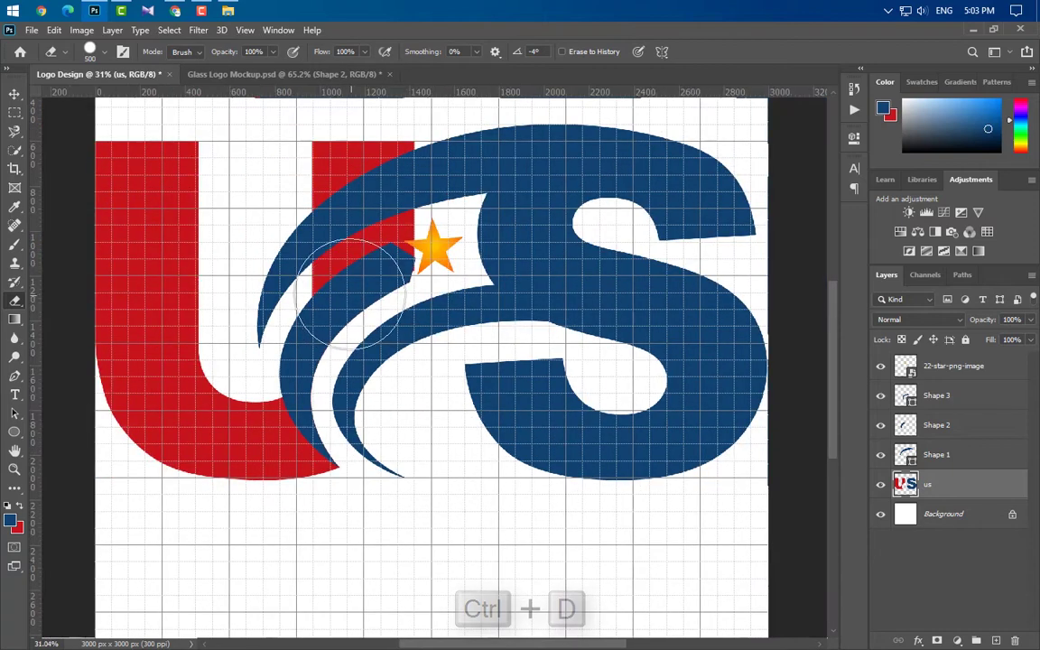
pyautogui.moveTo(372, 255); pyautogui.dragTo(409, 239)
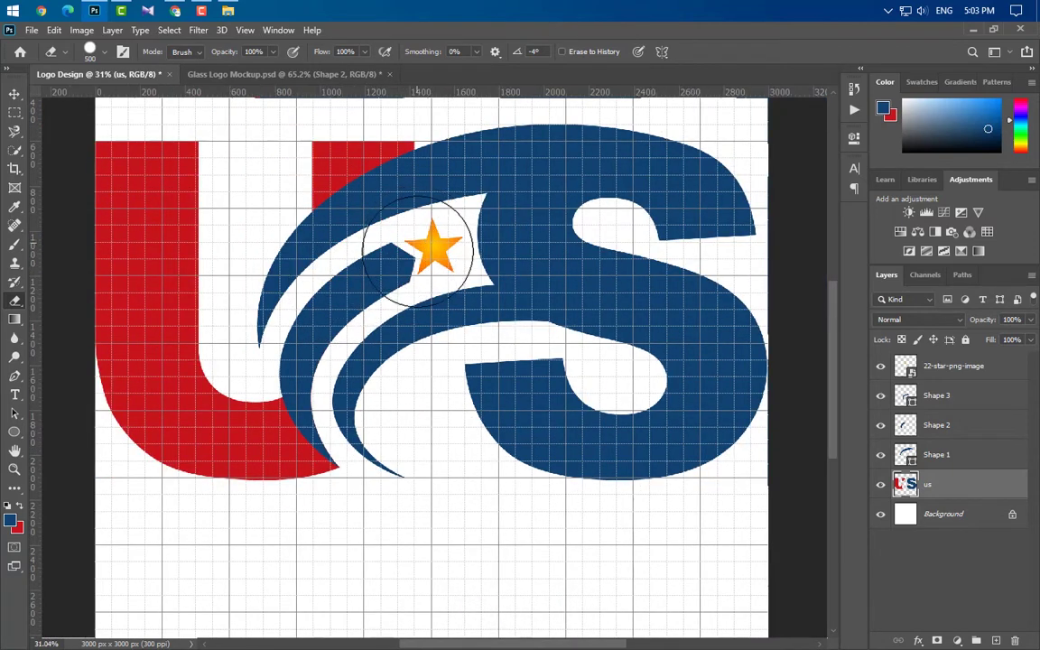
pyautogui.scroll(-2, 239, 476)
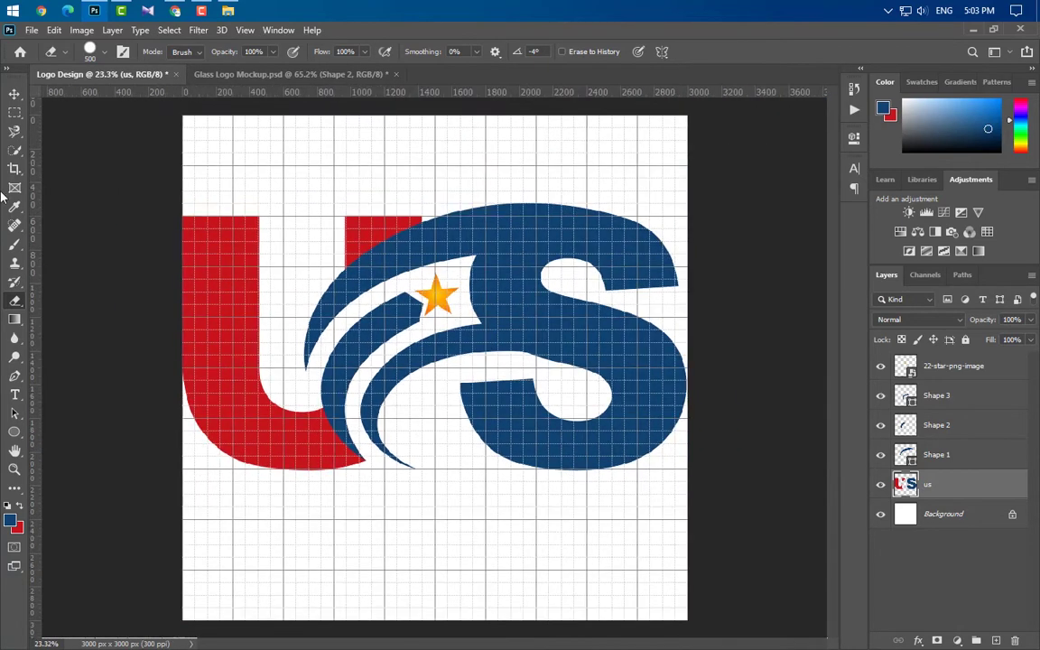
# - Apply a red Color Overlay in Normal mode at 100% opacity to the middle swoosh (Shape 2)
pyautogui.click(14, 96)
pyautogui.click(1027, 429)
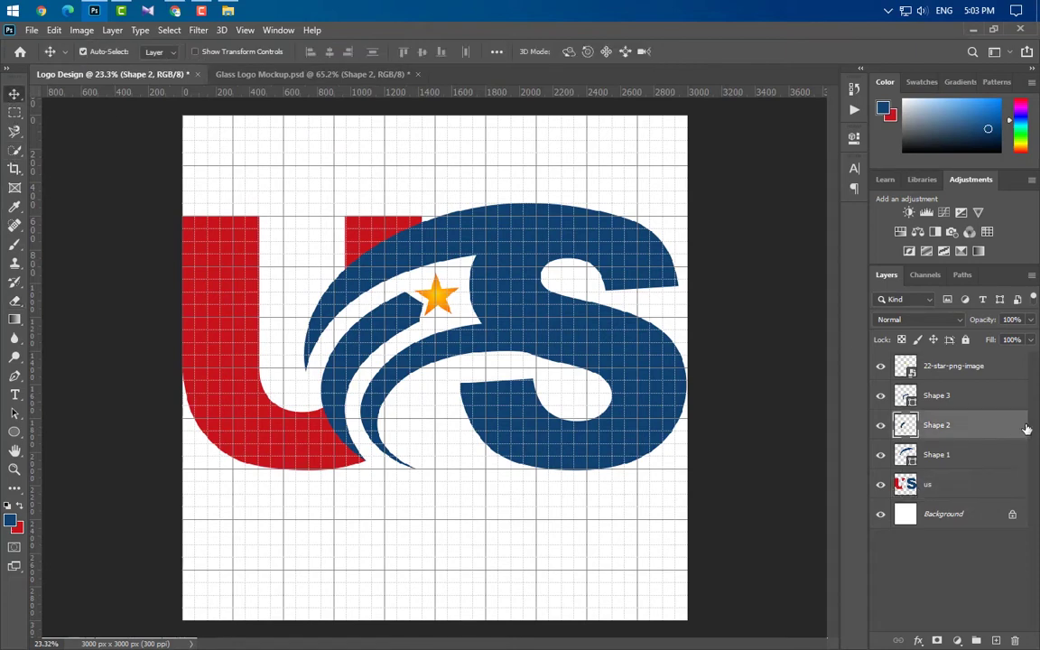
pyautogui.doubleClick(1020, 431)
pyautogui.click(554, 499)
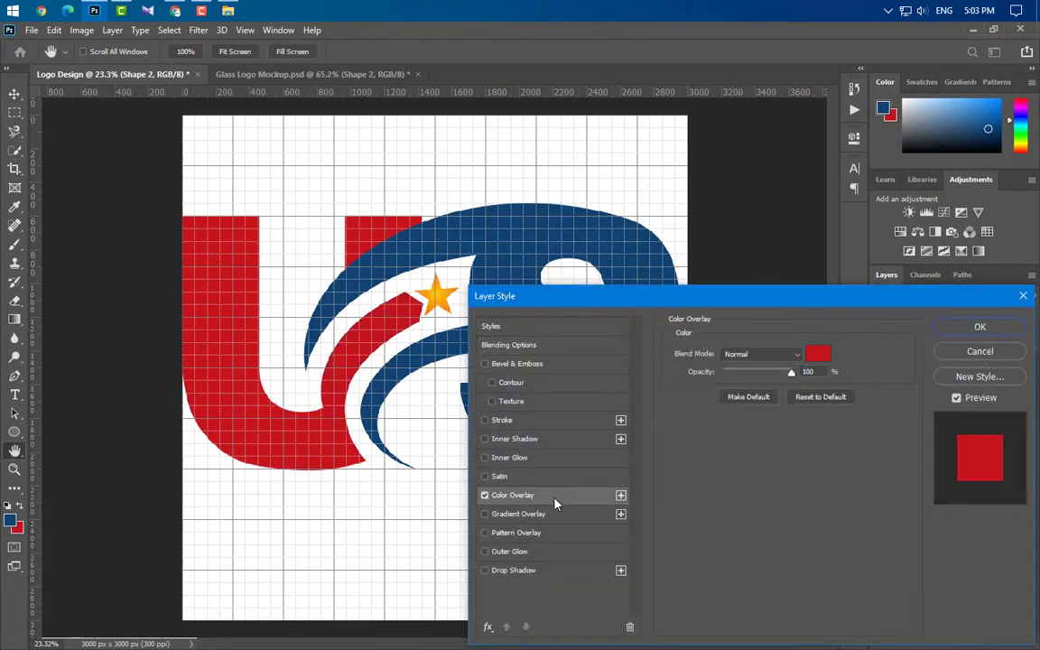
pyautogui.click(980, 327)
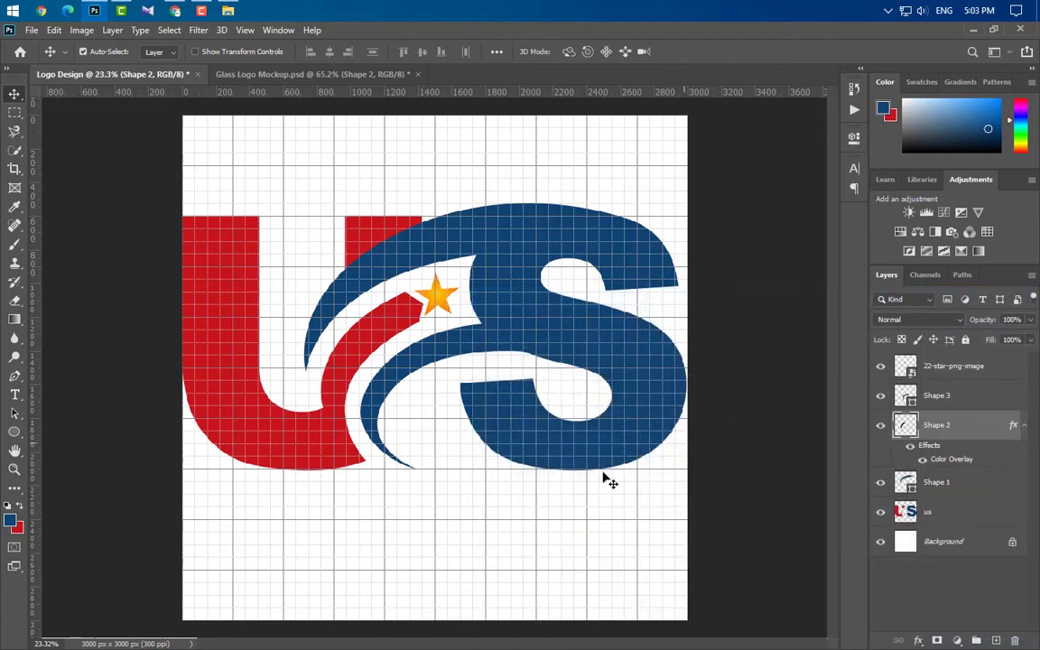
# - Group the star, the three swoosh shapes and the "us" layer, leaving out the background
pyautogui.keyDown('ctrl'); pyautogui.click(962, 371); pyautogui.keyUp('ctrl')
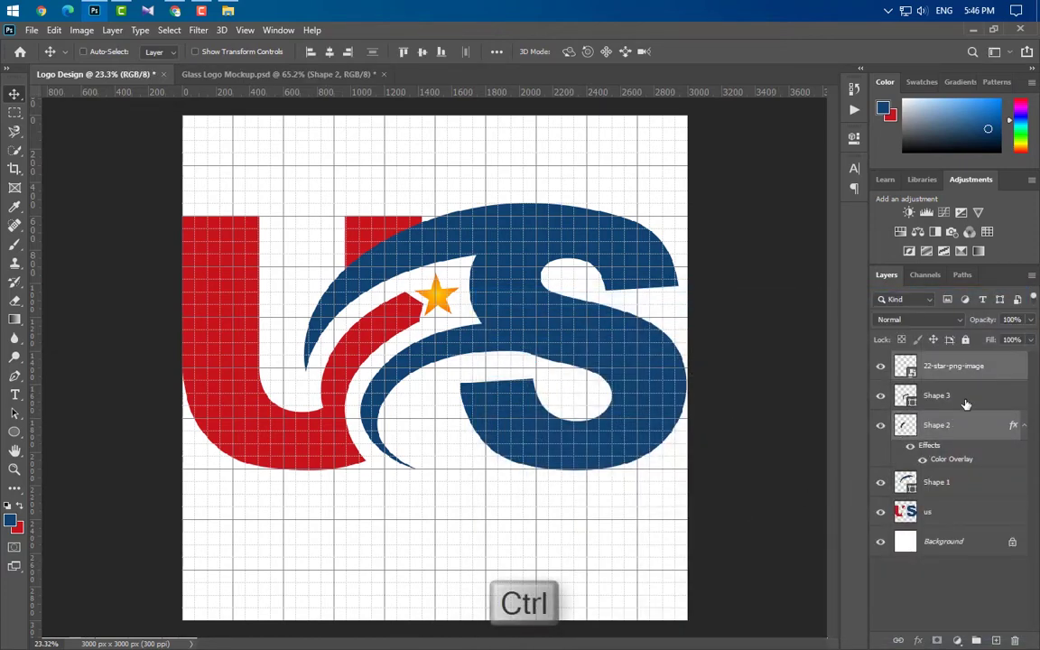
pyautogui.keyDown('ctrl'); pyautogui.click(966, 397); pyautogui.keyUp('ctrl')
pyautogui.keyDown('ctrl'); pyautogui.click(966, 482); pyautogui.keyUp('ctrl')
pyautogui.keyDown('ctrl'); pyautogui.click(966, 513); pyautogui.keyUp('ctrl')
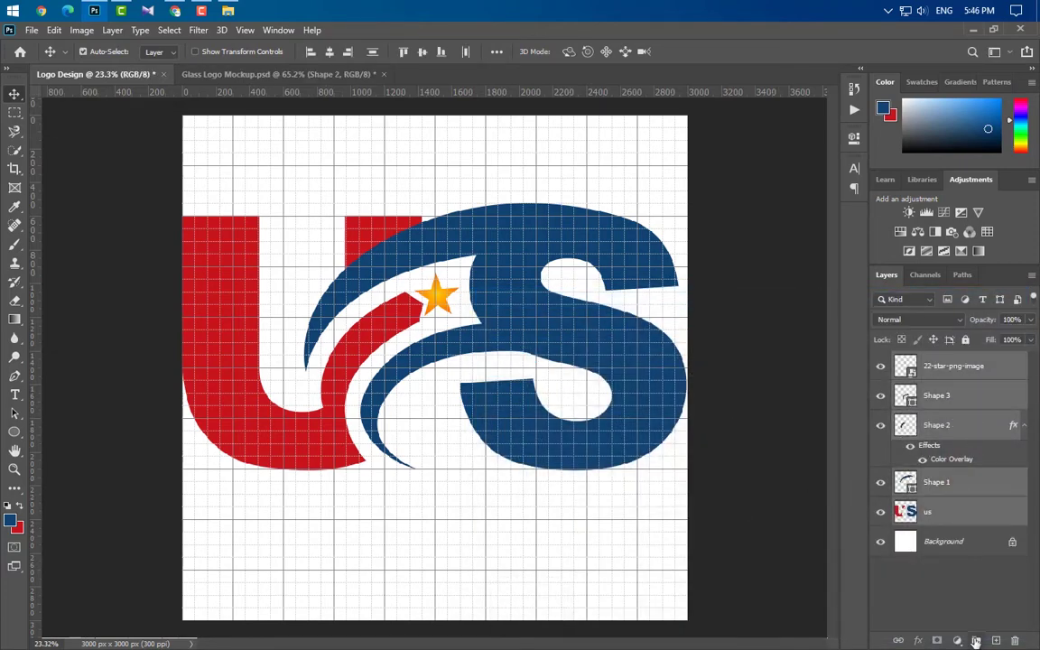
pyautogui.click(976, 641)
# - Shrink the logo group to about 1170 px wide near the canvas's left edge at mid-height, and convert it to a smart object
pyautogui.hotkey('ctrl', 't')
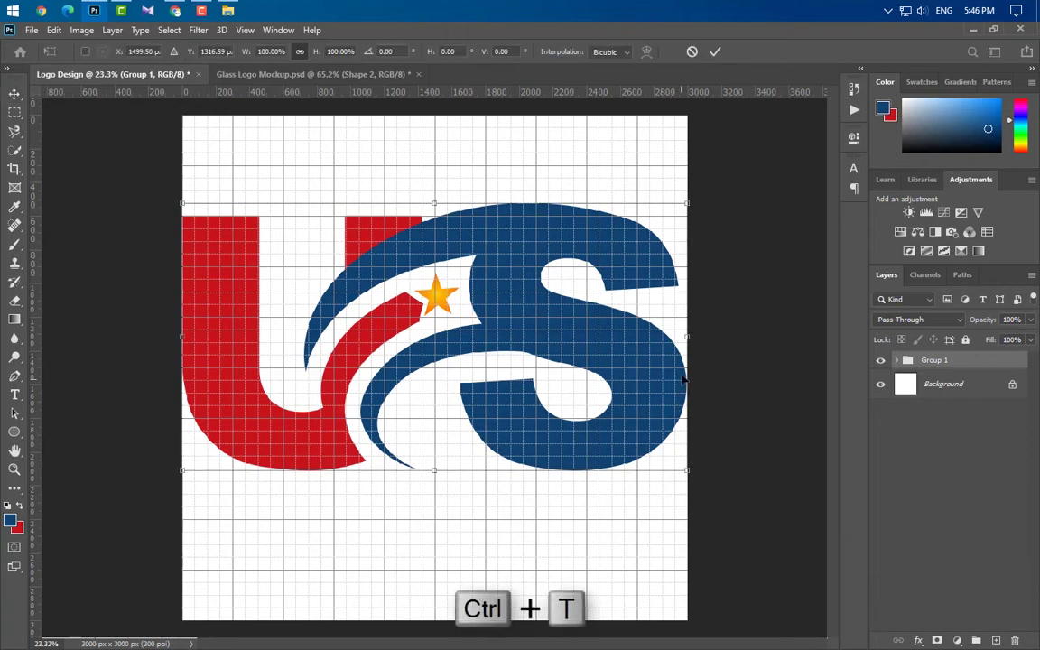
pyautogui.moveTo(688, 336); pyautogui.dragTo(385, 378)
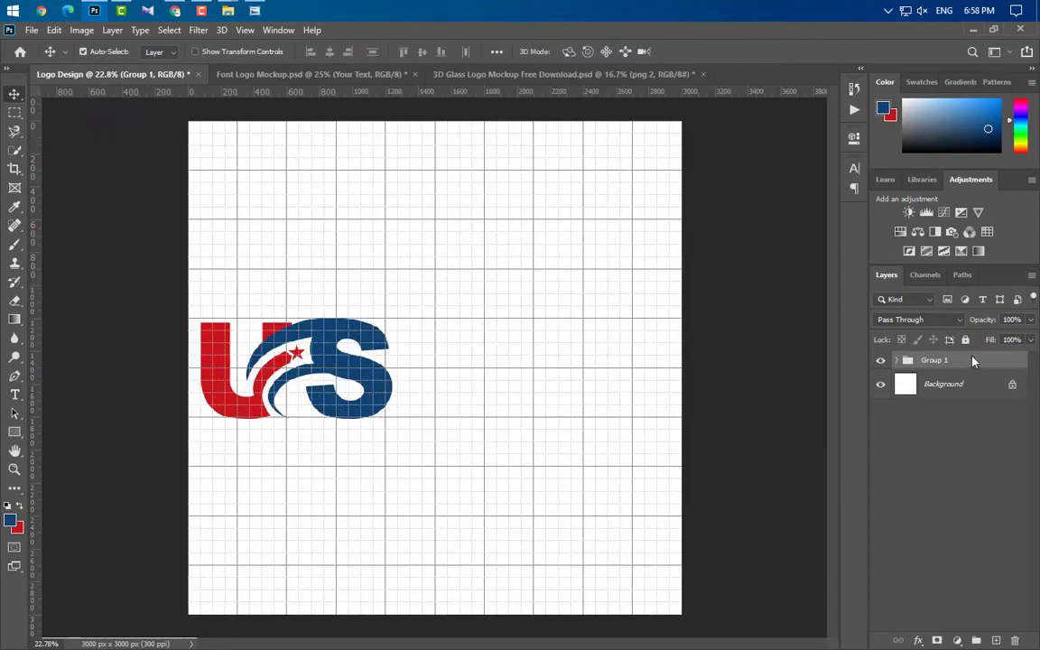
pyautogui.rightClick(936, 365)
pyautogui.click(863, 262)
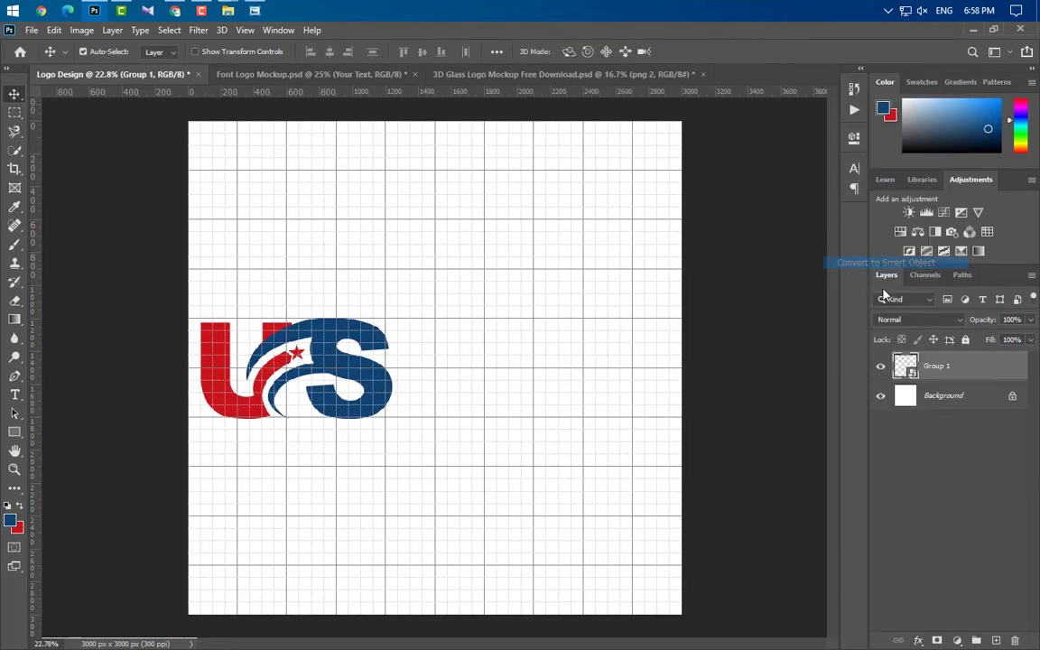
# - Add the text "FINANCE" beside the US lettermark and enlarge it to about 90 pt, reaching the canvas's right edge
pyautogui.click(14, 395)
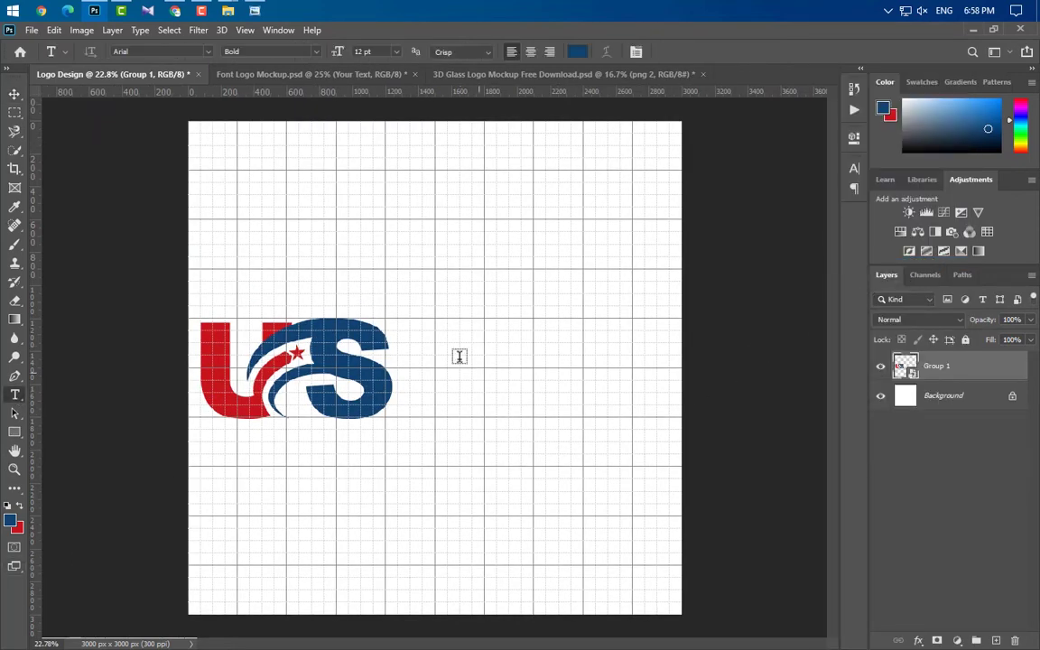
pyautogui.click(405, 359)
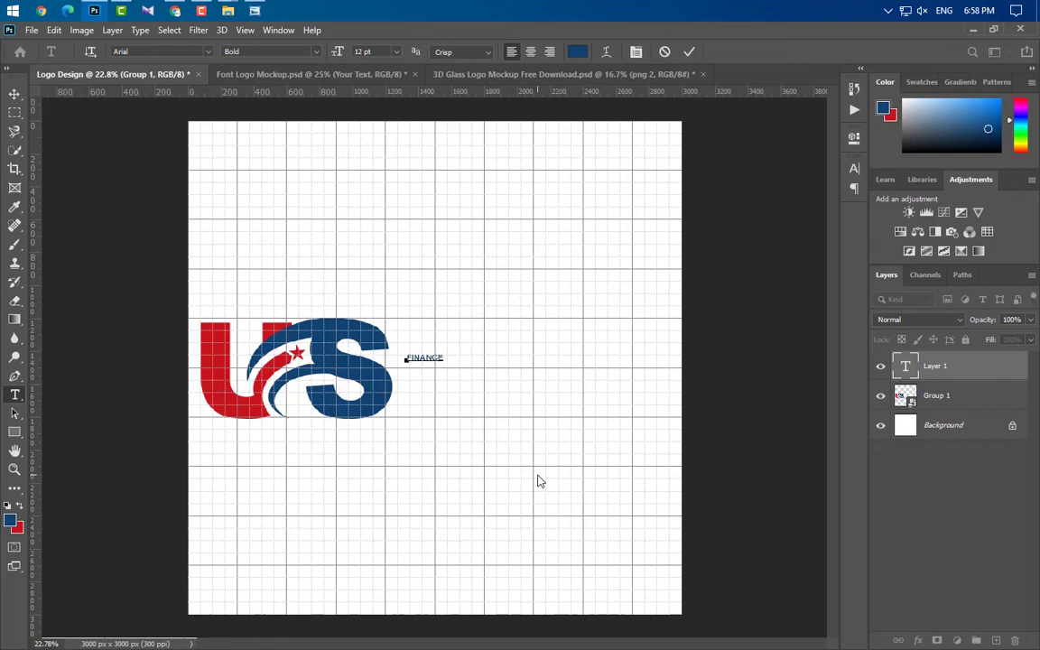
pyautogui.click(689, 53)
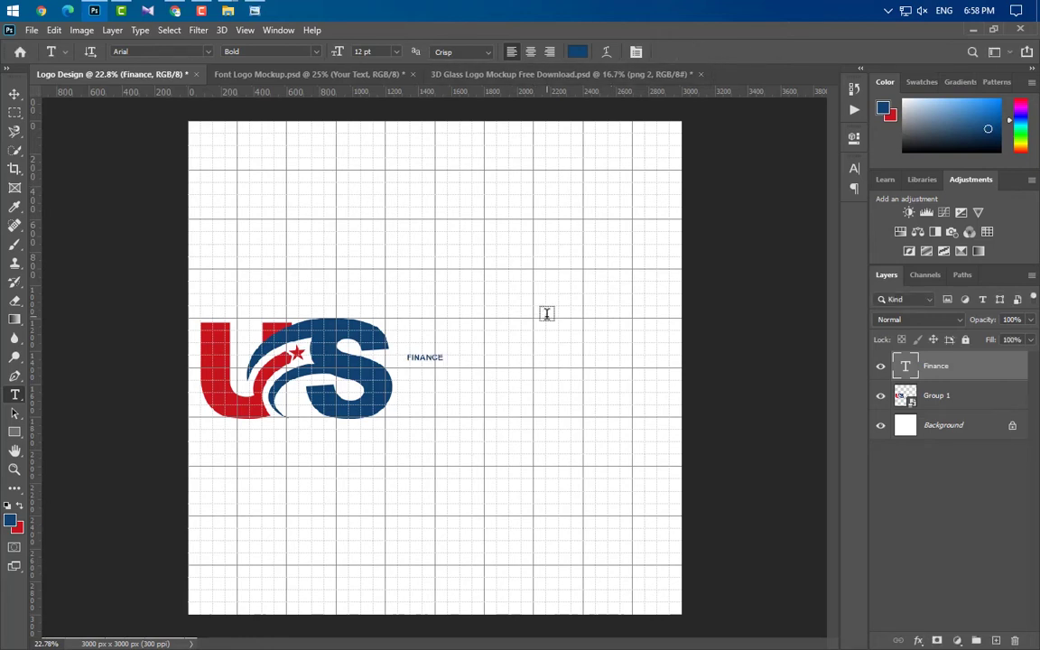
pyautogui.hotkey('ctrl', 't')
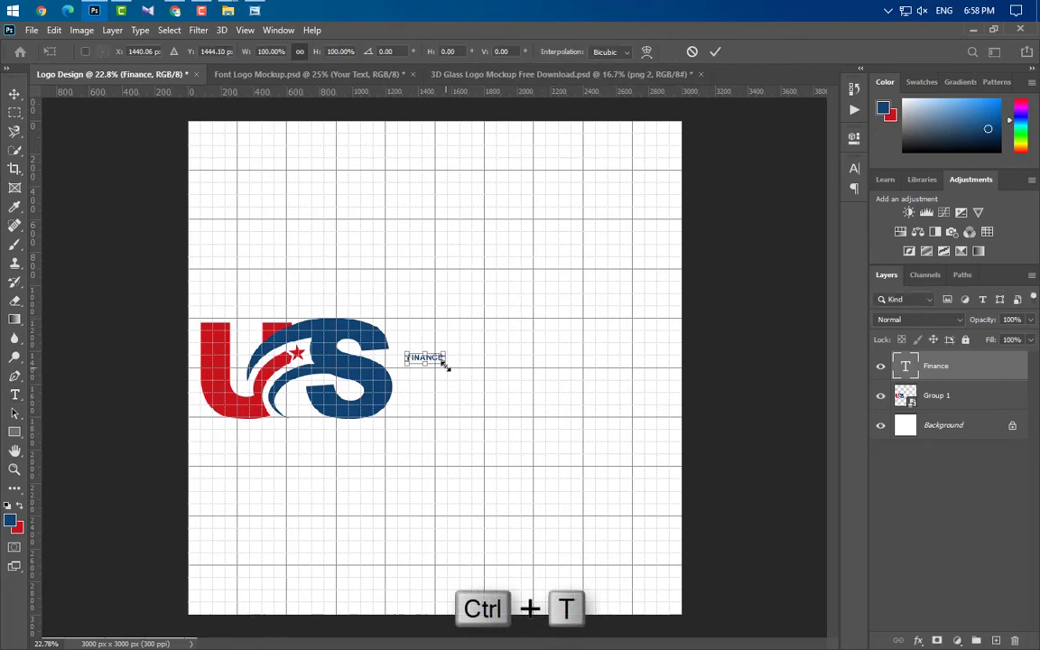
pyautogui.moveTo(448, 360); pyautogui.dragTo(690, 363)
pyautogui.press('Return')
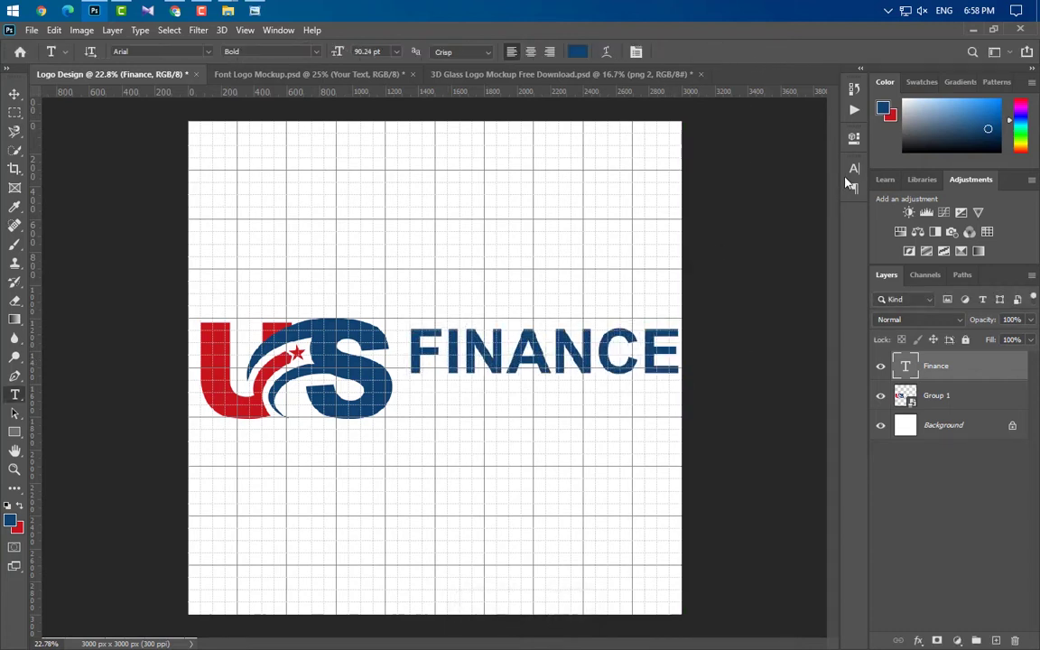
# - Set the font style of the "FINANCE" text to Arial Black
pyautogui.click(854, 169)
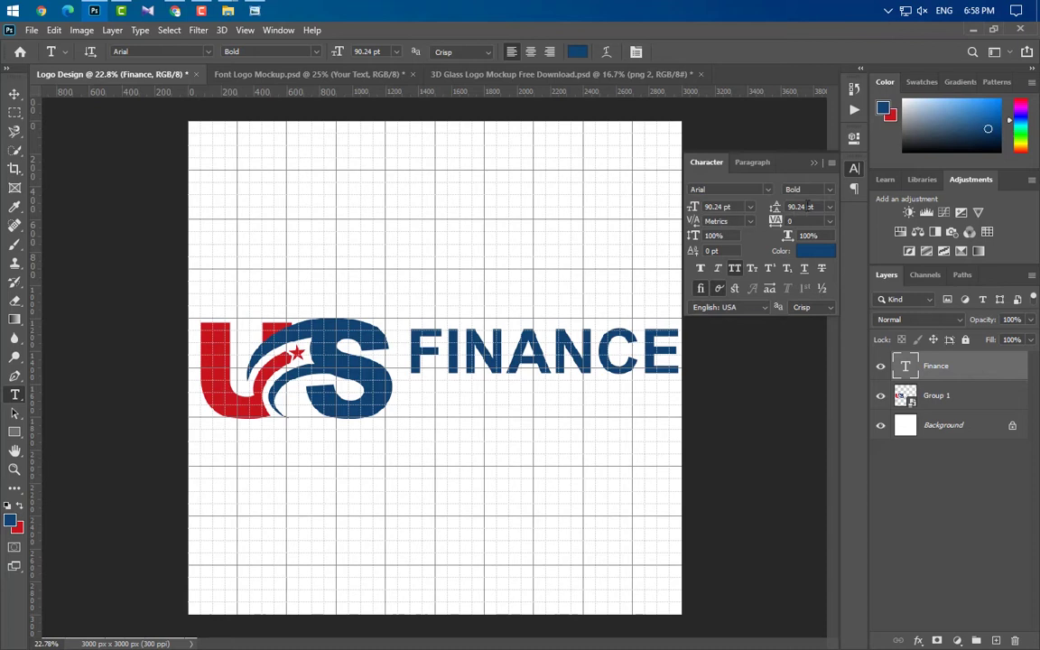
pyautogui.click(831, 190)
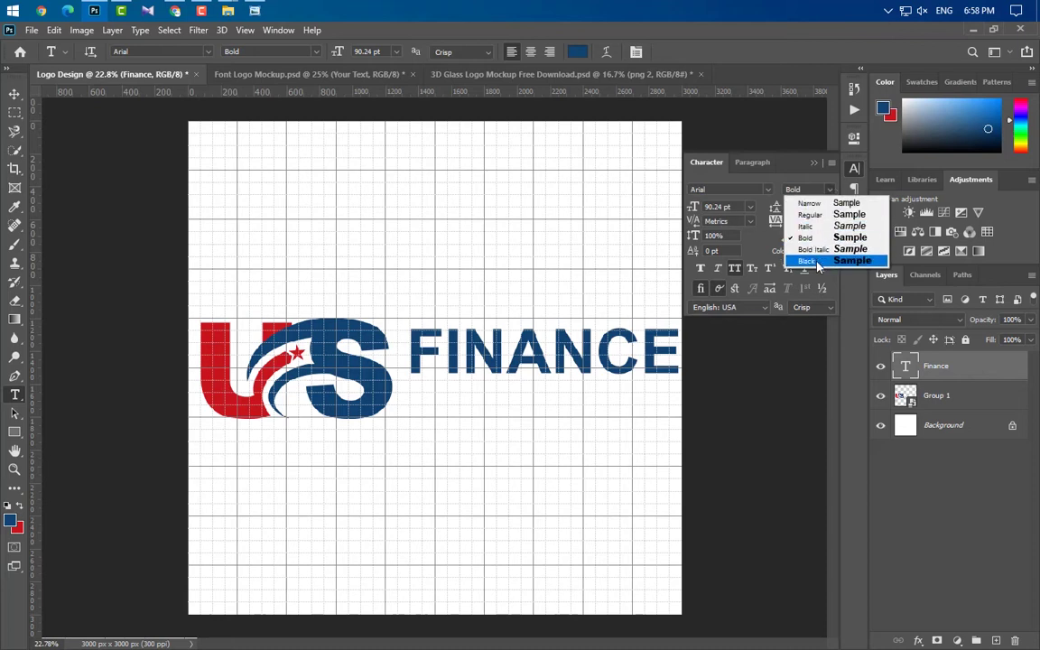
pyautogui.click(819, 262)
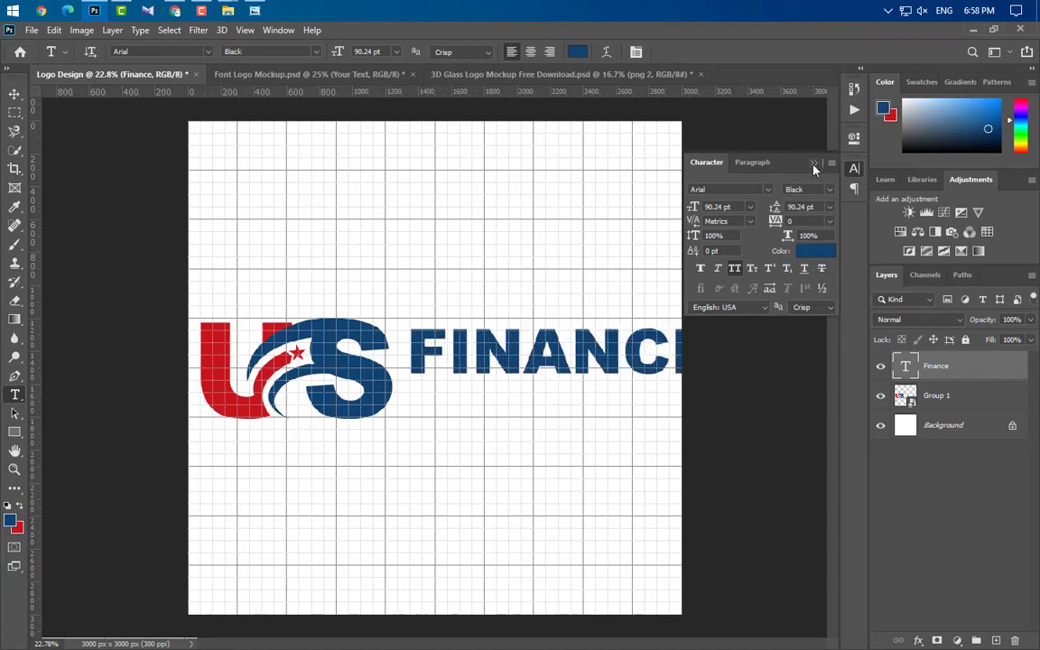
pyautogui.click(814, 163)
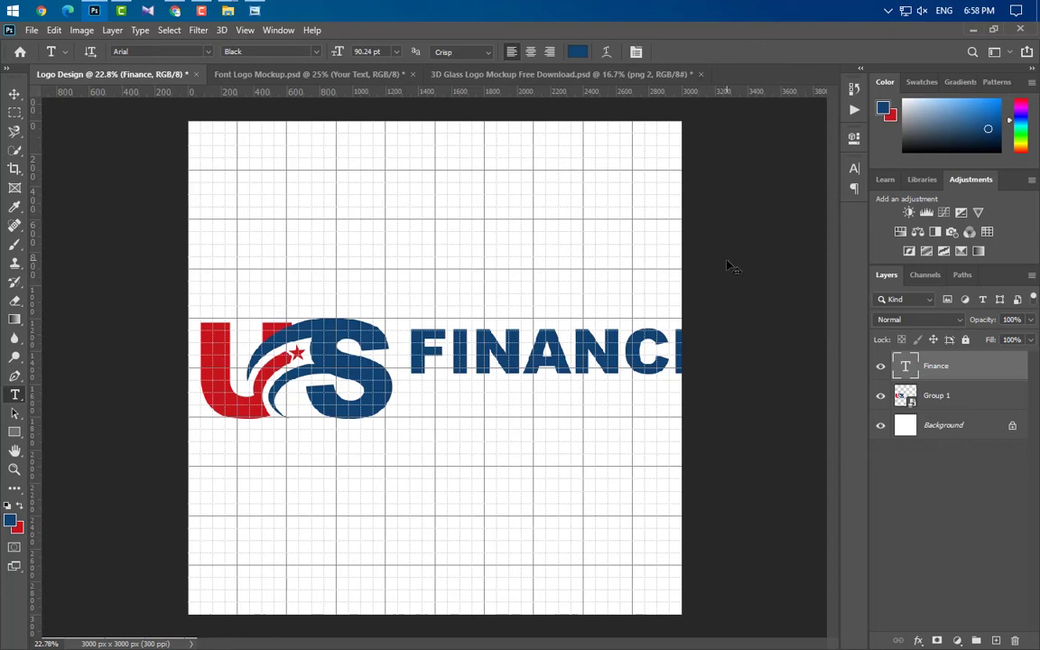
# - Enlarge the "FINANCE" text to about 129% and place it close to the S, level with its top
pyautogui.hotkey('ctrl', 't')
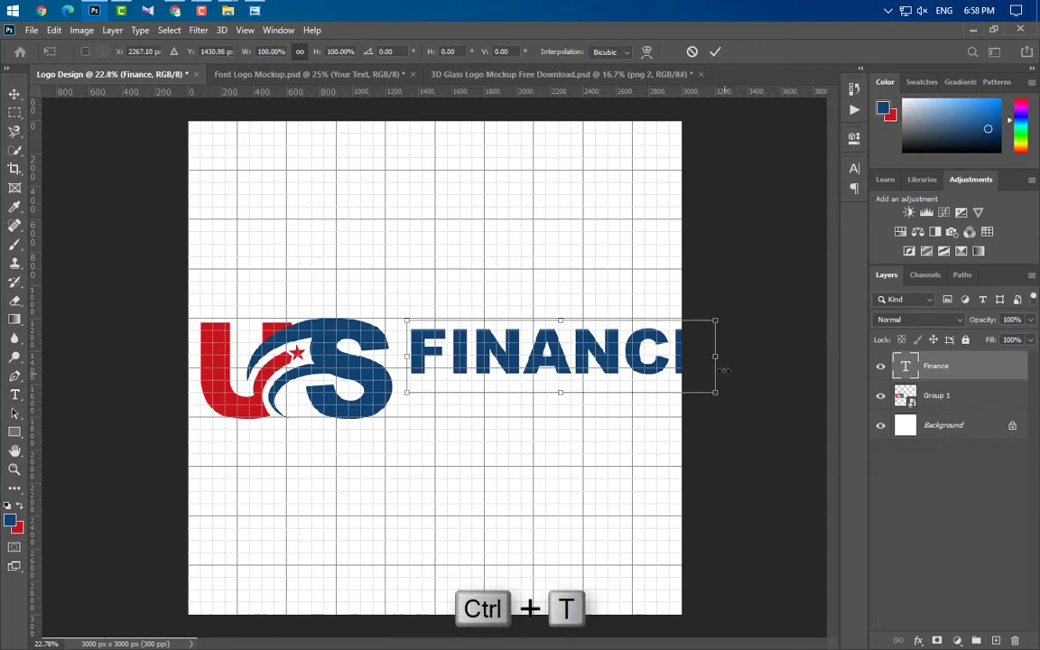
pyautogui.moveTo(725, 369); pyautogui.dragTo(808, 363)
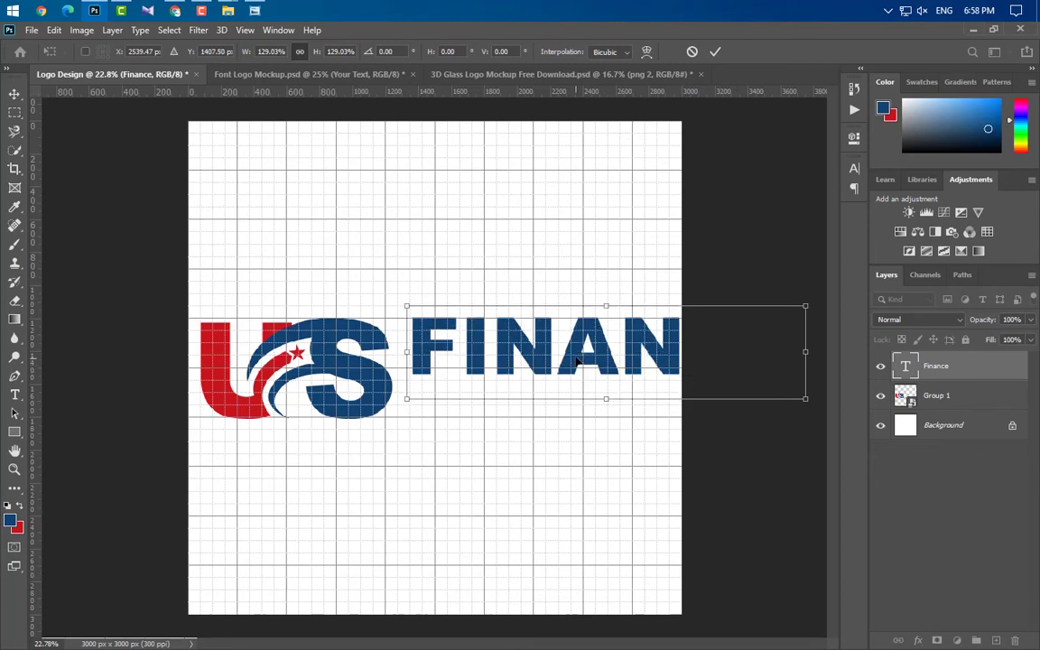
pyautogui.moveTo(578, 361); pyautogui.dragTo(572, 358)
pyautogui.click(715, 51)
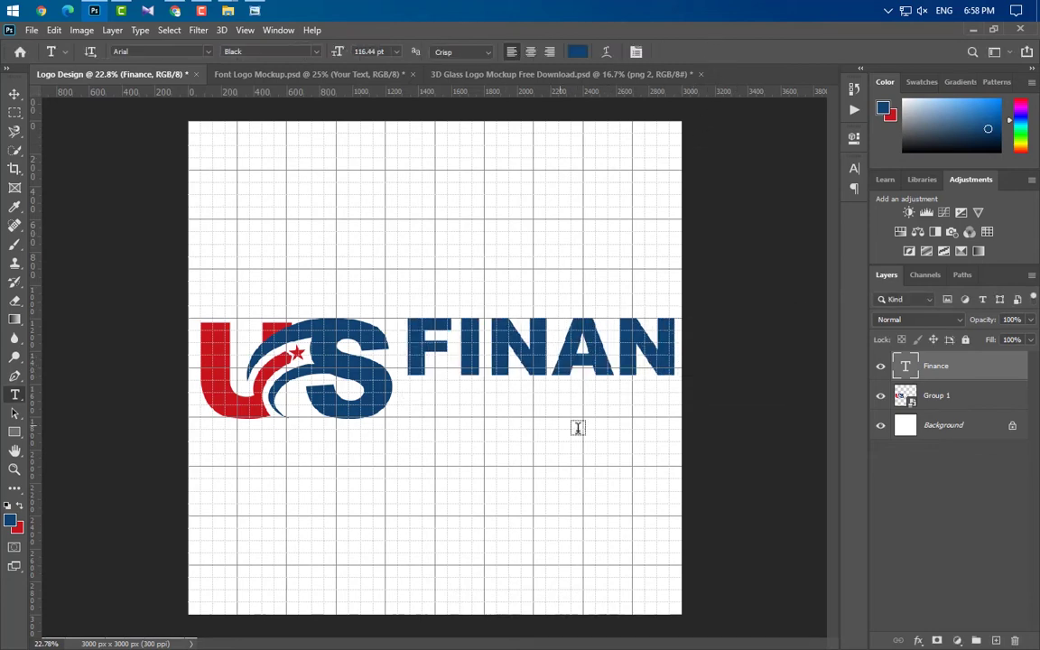
# - Scale the "FINANCE" text and the US lettermark together to about 79% so both fit within the canvas width
pyautogui.scroll(2, 672, 412)
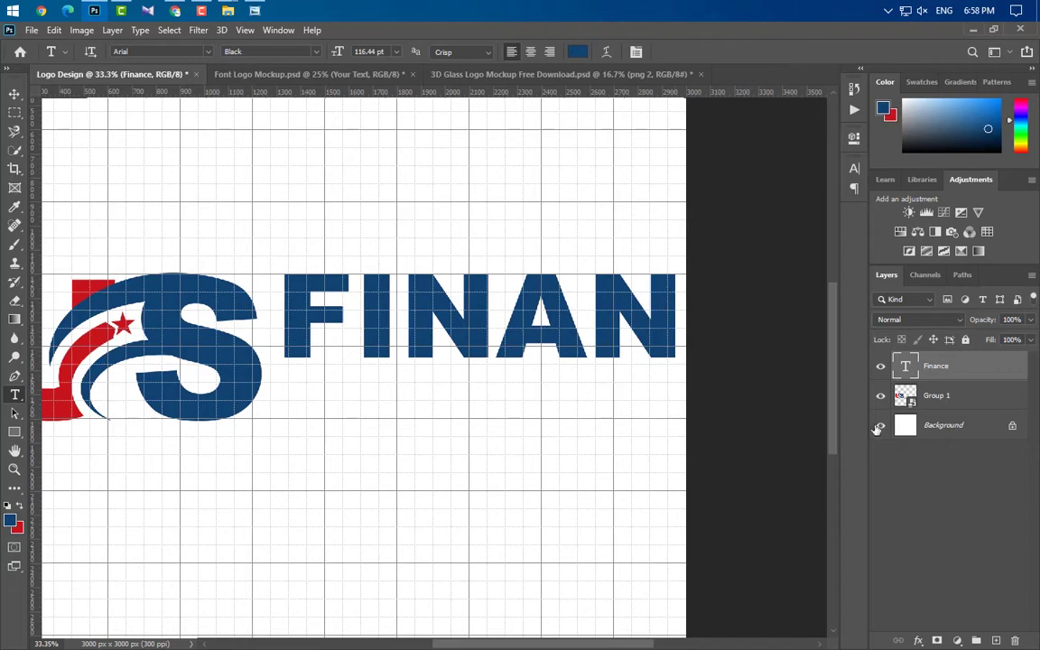
pyautogui.keyDown('shift'); pyautogui.click(940, 395); pyautogui.keyUp('shift')
pyautogui.hotkey('ctrl', '0')
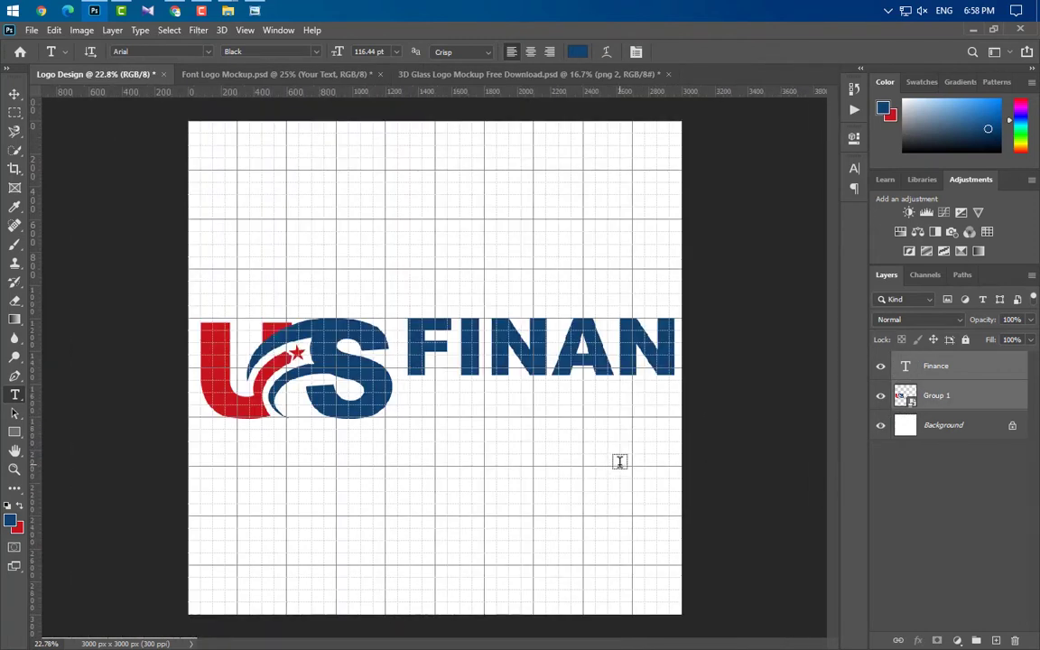
pyautogui.hotkey('ctrl', 't')
pyautogui.moveTo(798, 365); pyautogui.dragTo(669, 366)
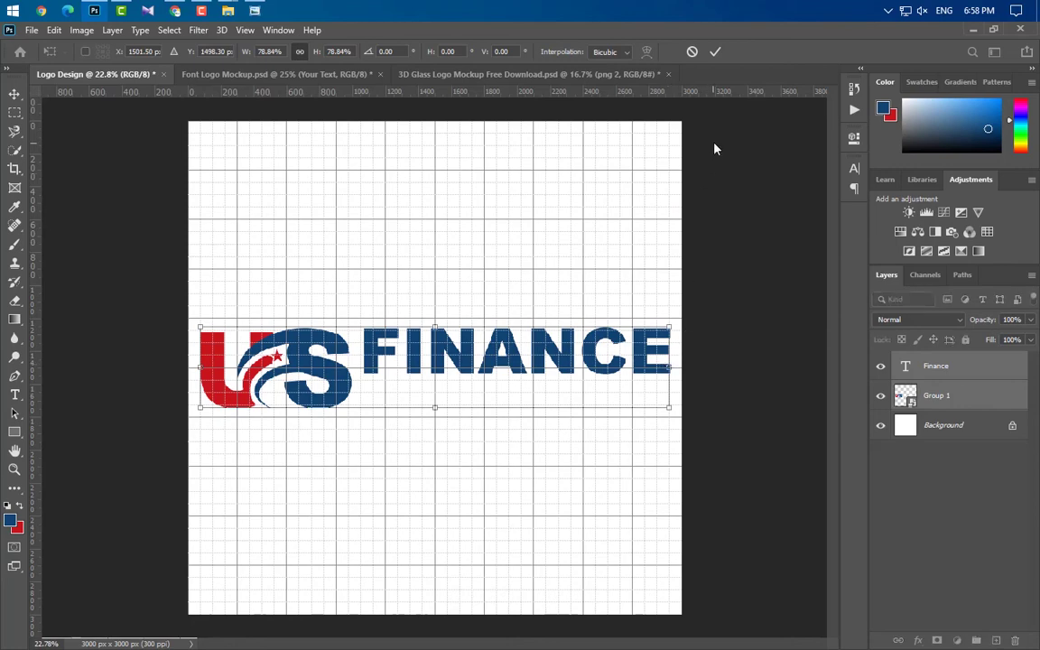
pyautogui.click(714, 53)
# - Add the text "COMPANY NAME HERE" just below "FINANCE", starting at its left edge
pyautogui.hotkey('ctrl', '+')
pyautogui.hotkey('ctrl', '+')
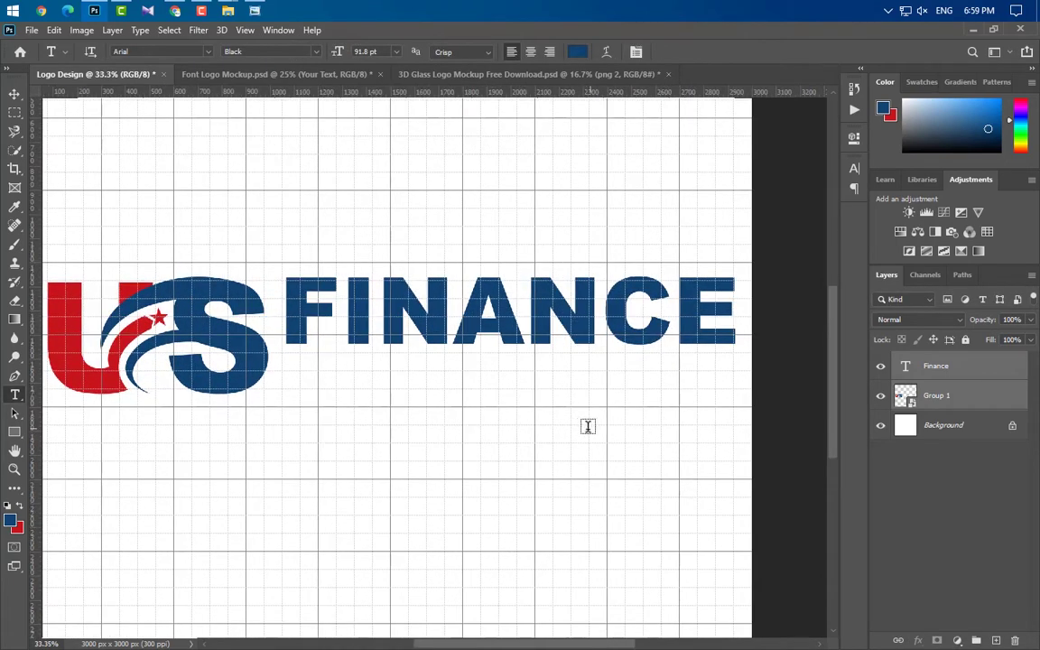
pyautogui.click(288, 368)
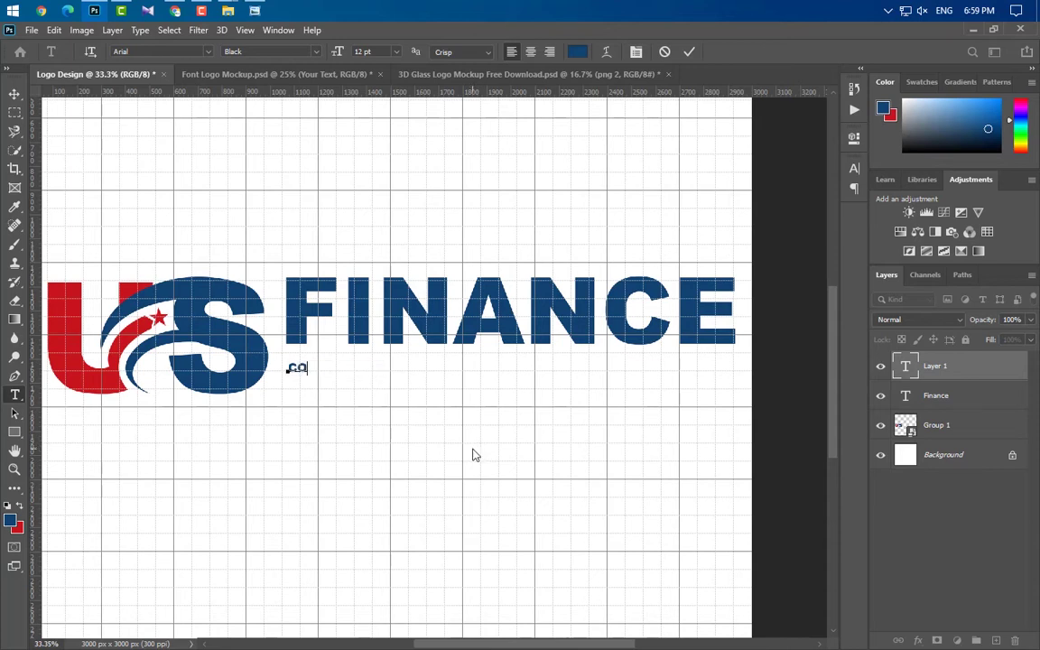
pyautogui.write('COMPANY NAME H')
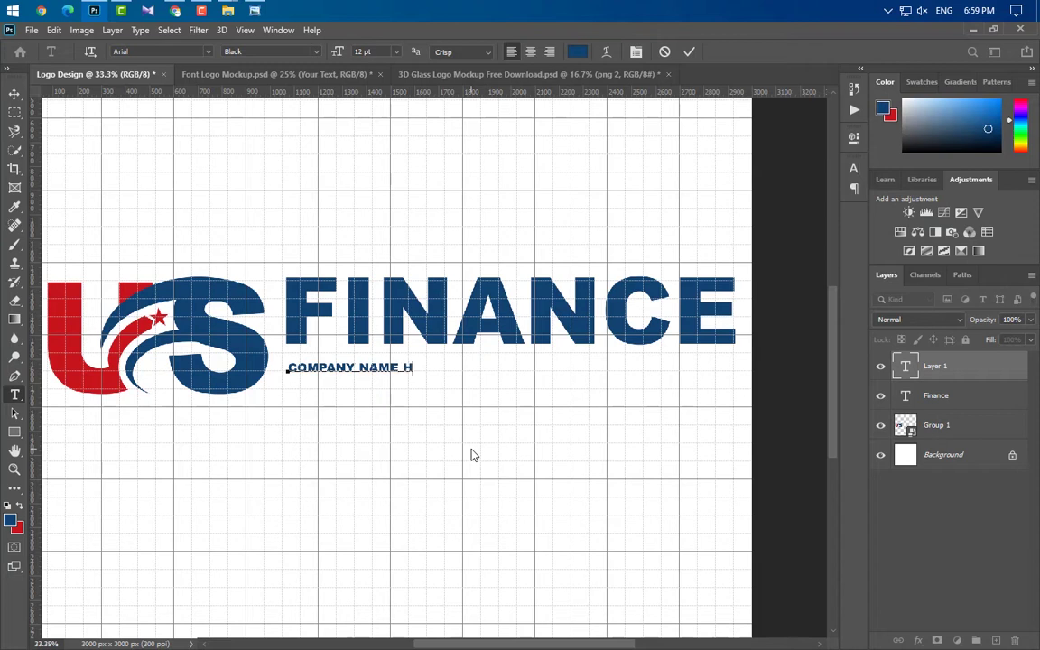
pyautogui.write('ERE')
pyautogui.click(689, 52)
# - Set the "COMPANY NAME HERE" text to Bold and enlarge it to about 332% to match the width of "FINANCE"
pyautogui.click(854, 171)
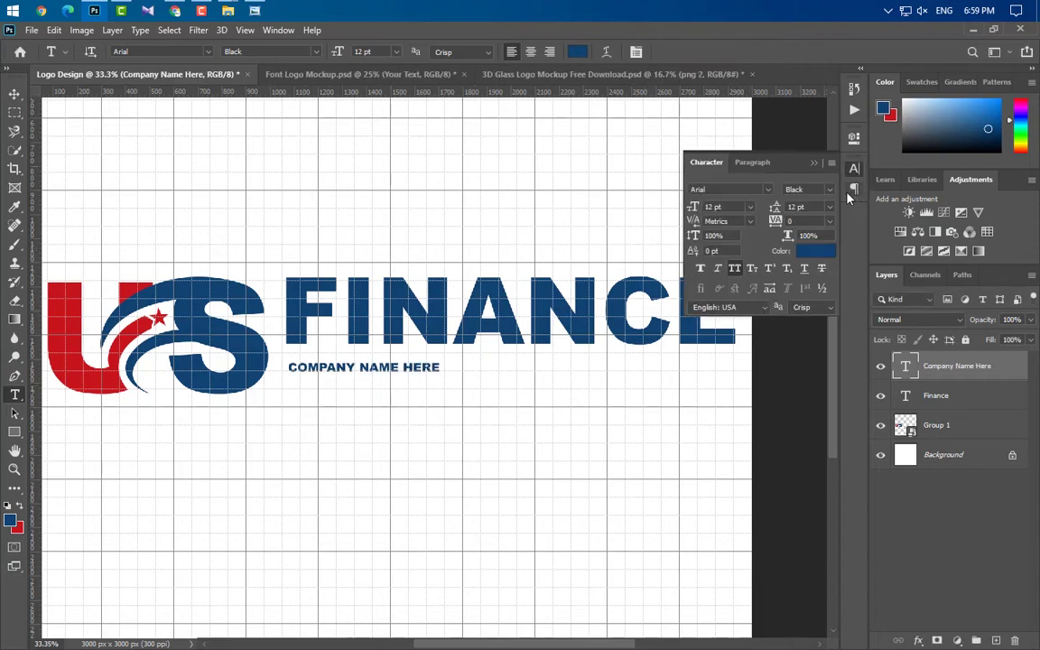
pyautogui.click(808, 190)
pyautogui.click(826, 238)
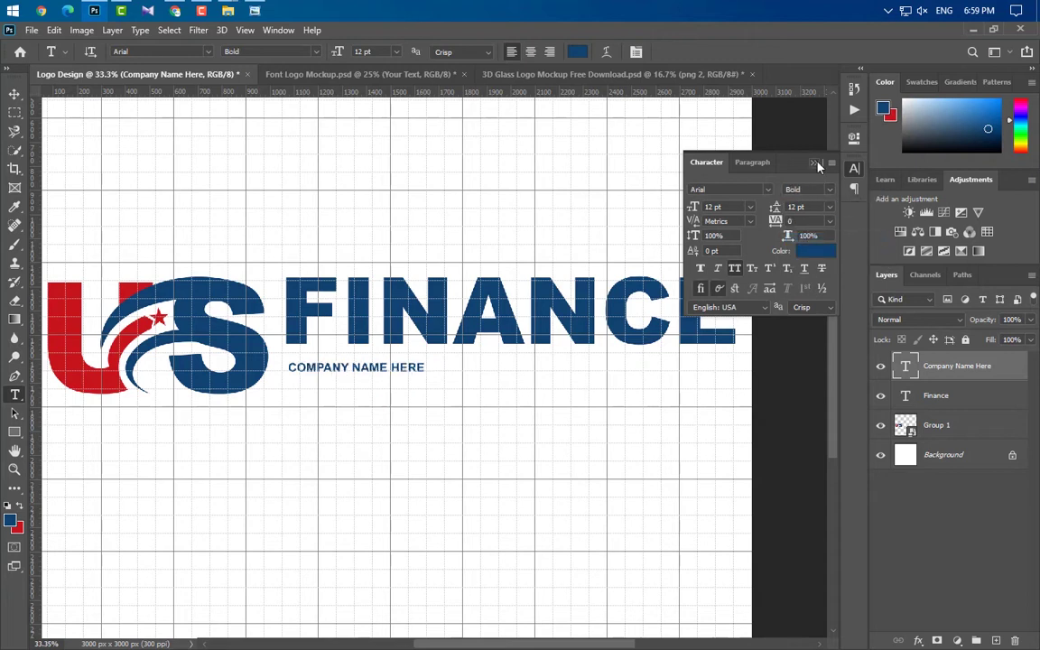
pyautogui.hotkey('ctrl', 't')
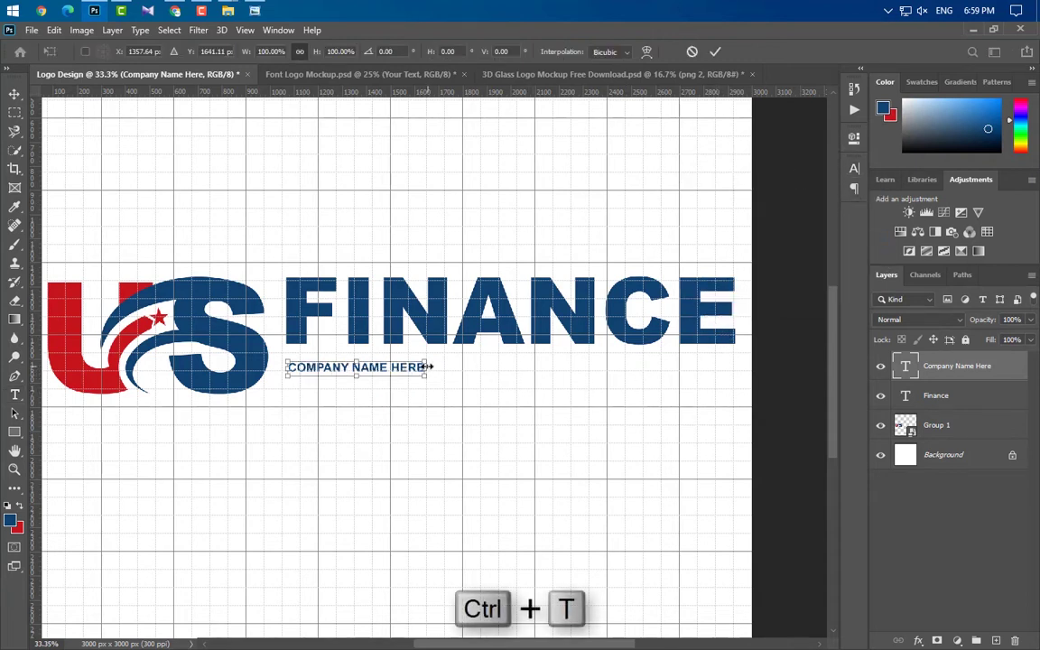
pyautogui.moveTo(426, 367); pyautogui.dragTo(739, 369)
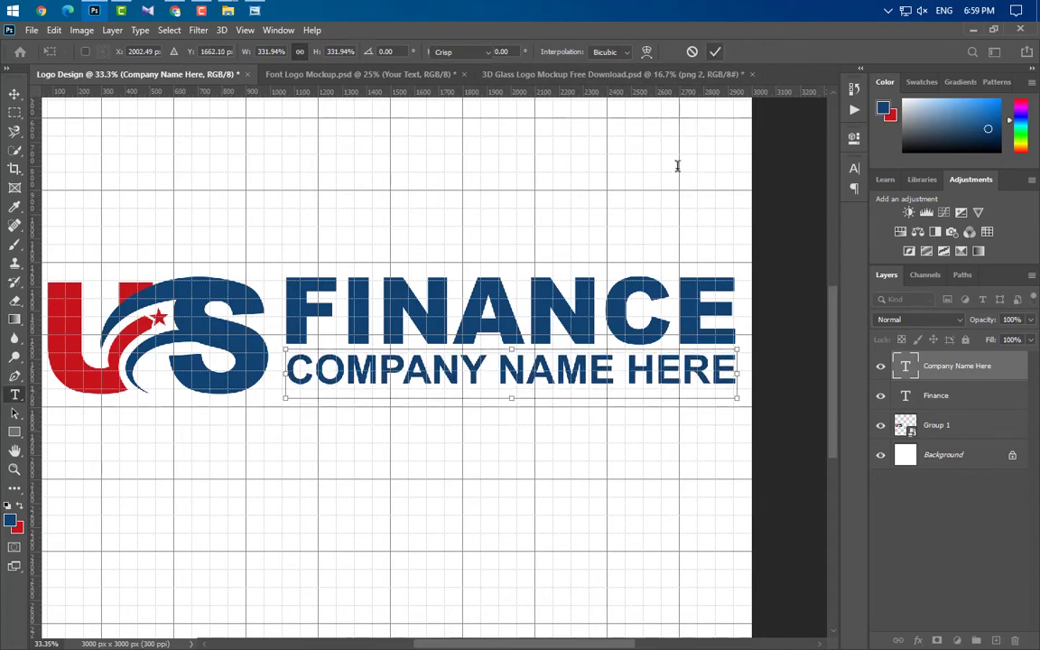
pyautogui.press('Return')
# - Draw a thin blue rectangle about 1019 px wide and 25 px high below the start of "COMPANY NAME HERE"
pyautogui.scroll(2, 664, 434)
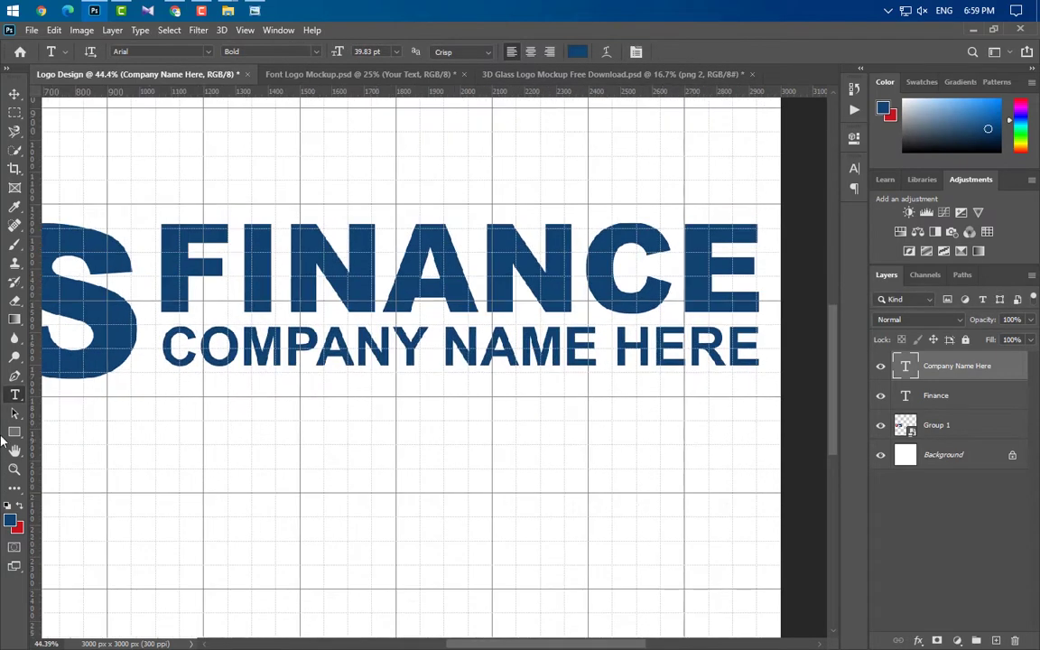
pyautogui.moveTo(165, 390); pyautogui.dragTo(493, 392)
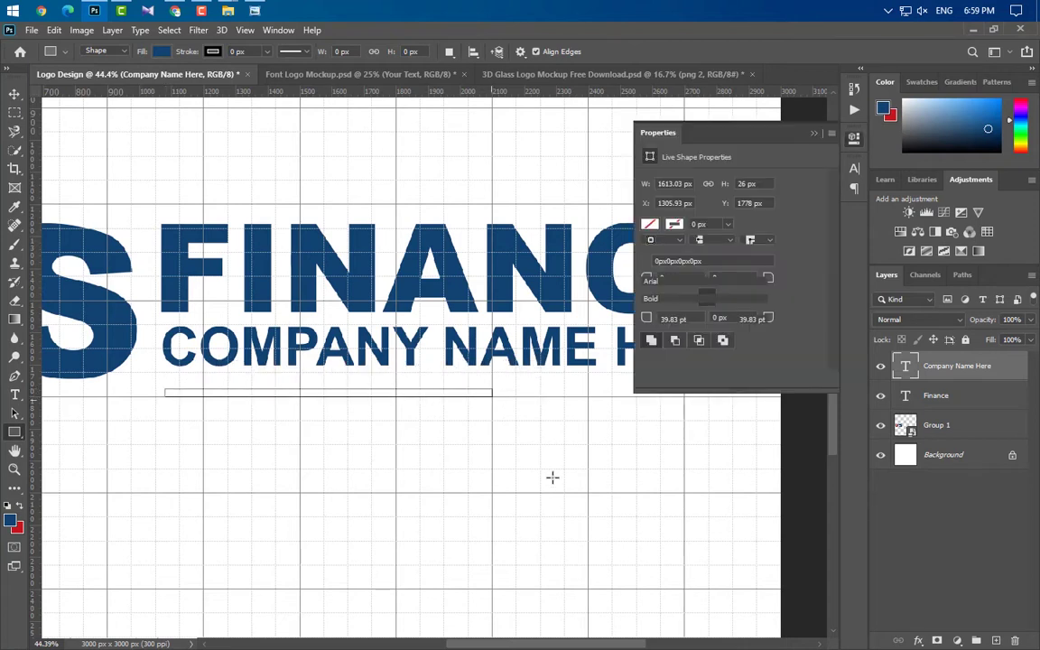
pyautogui.click(817, 134)
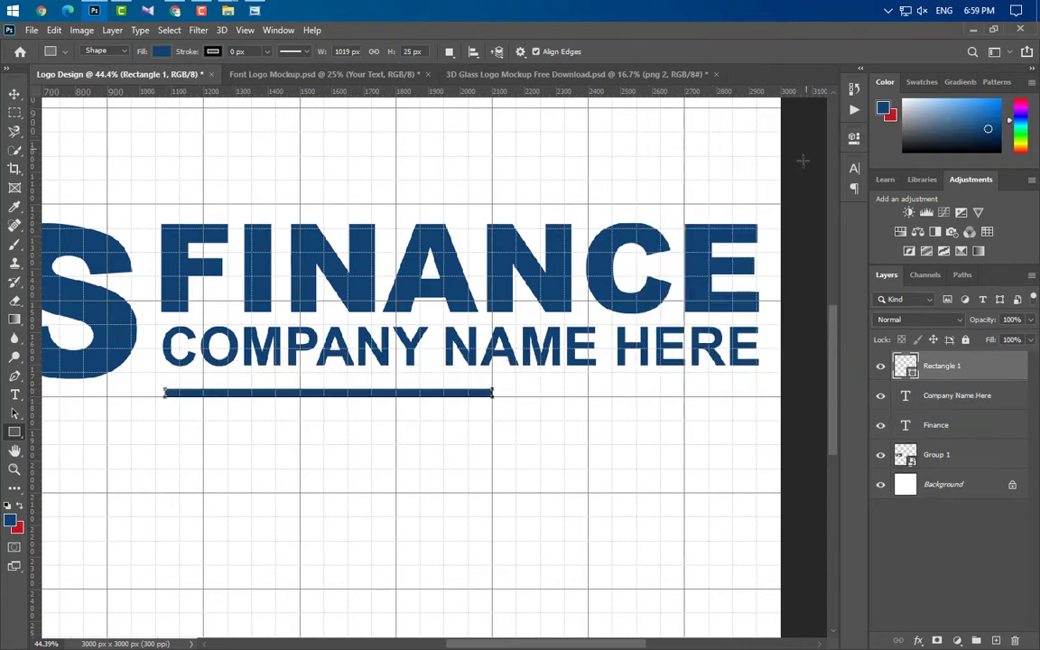
# - Duplicate the blue bar end to end on its right and fill the copy with the red background color c9151e
pyautogui.click(13, 101)
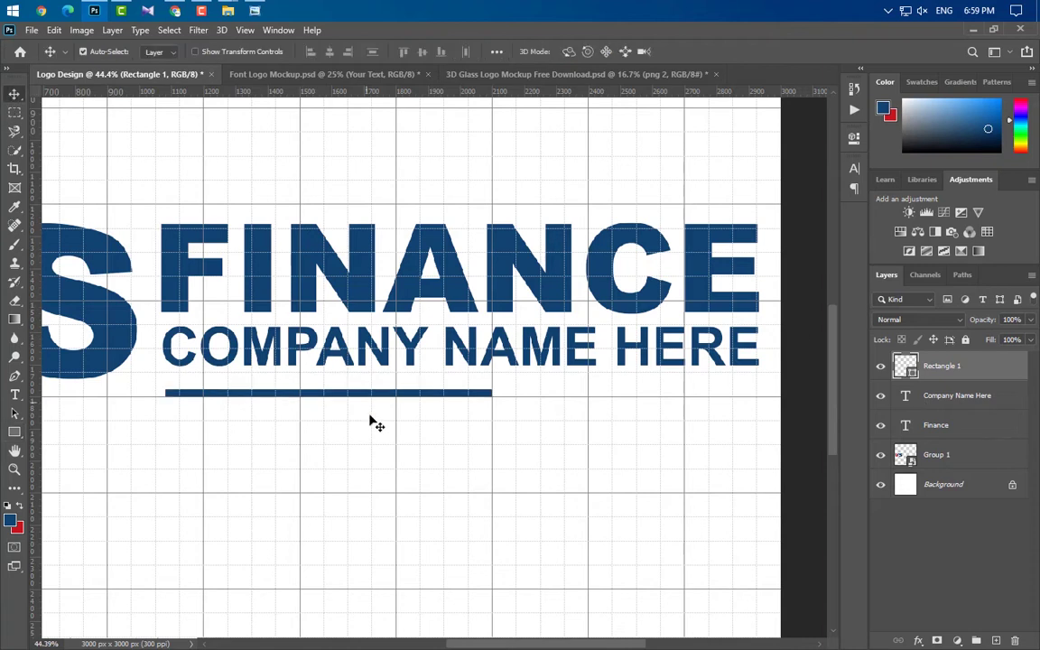
pyautogui.moveTo(286, 399); pyautogui.dragTo(615, 412)
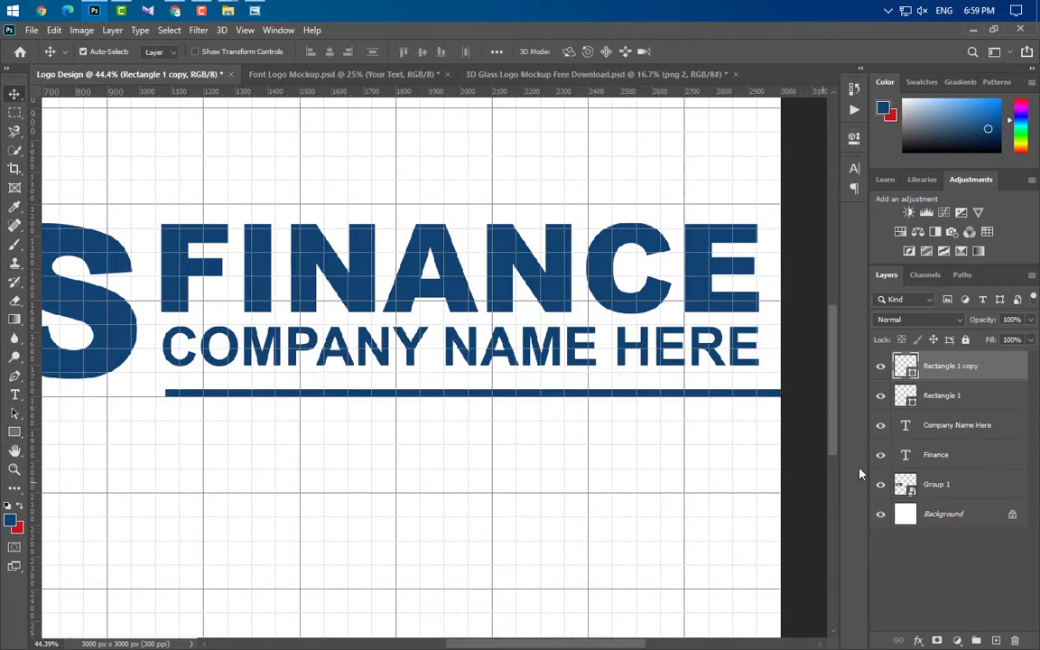
pyautogui.doubleClick(914, 378)
pyautogui.click(17, 528)
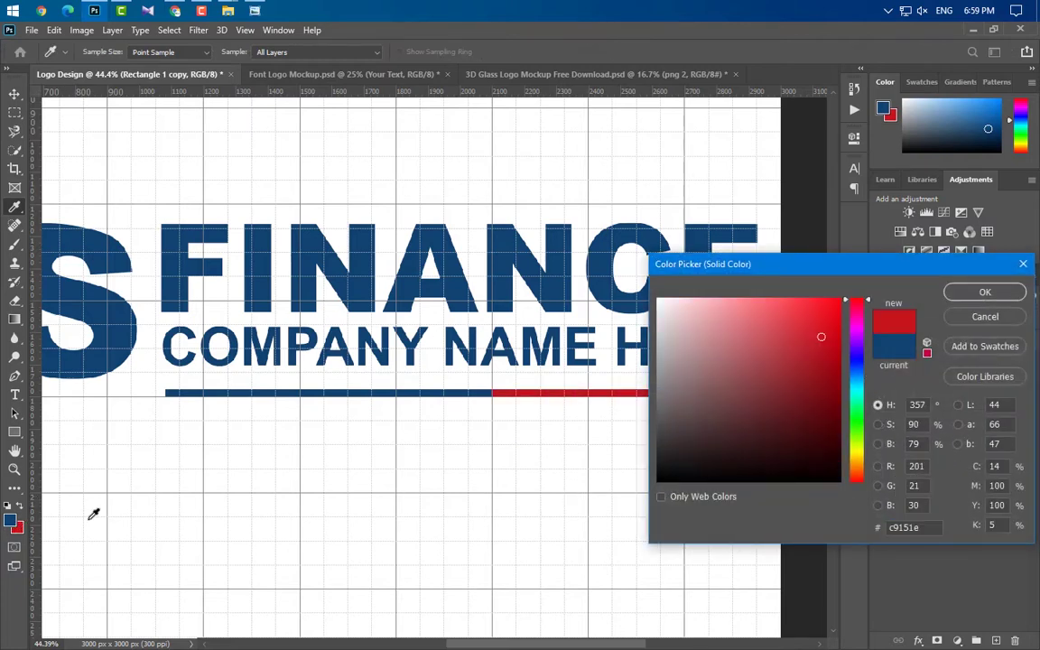
pyautogui.click(965, 295)
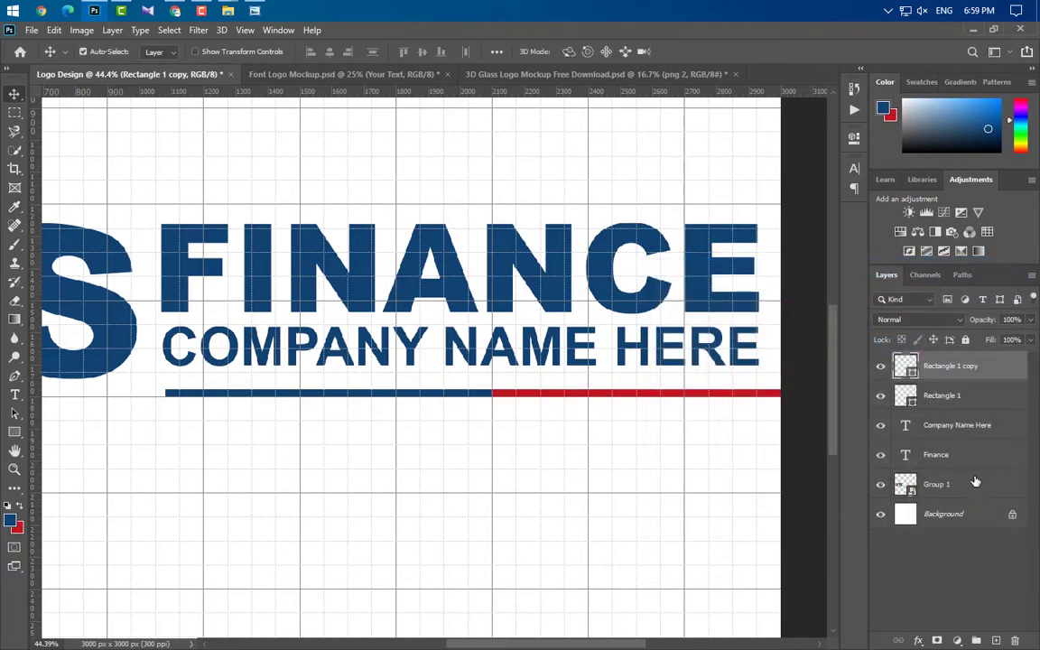
# - Narrow the two bars together to about 91% to match the text width, and move them up about 30 px
pyautogui.keyDown('shift'); pyautogui.click(967, 403); pyautogui.keyUp('shift')
pyautogui.hotkey('ctrl', 't')
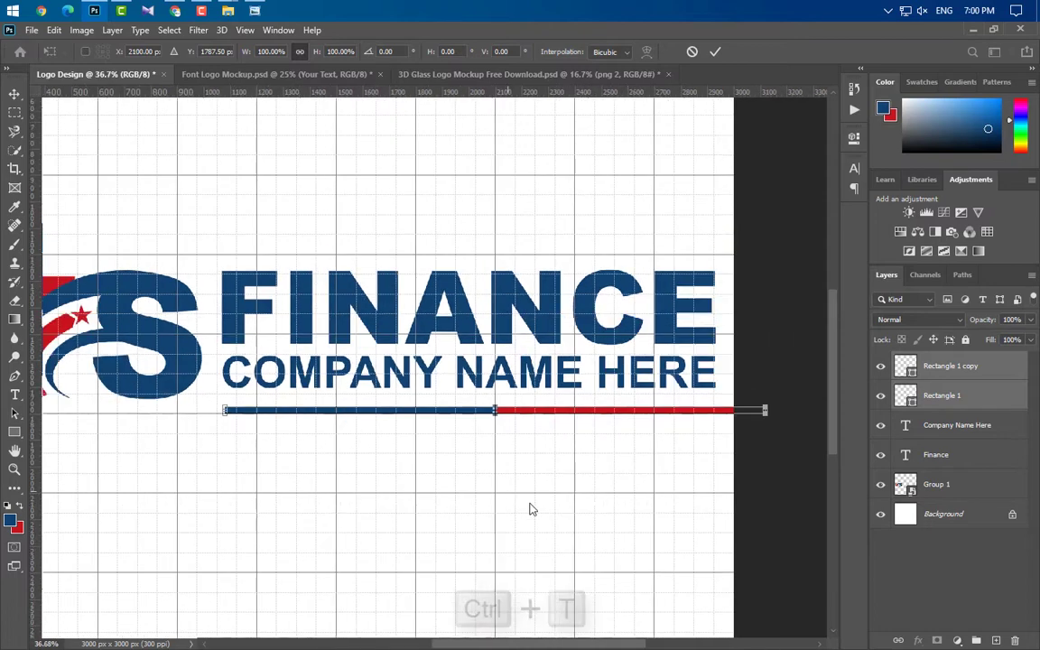
pyautogui.moveTo(766, 411); pyautogui.dragTo(717, 411)
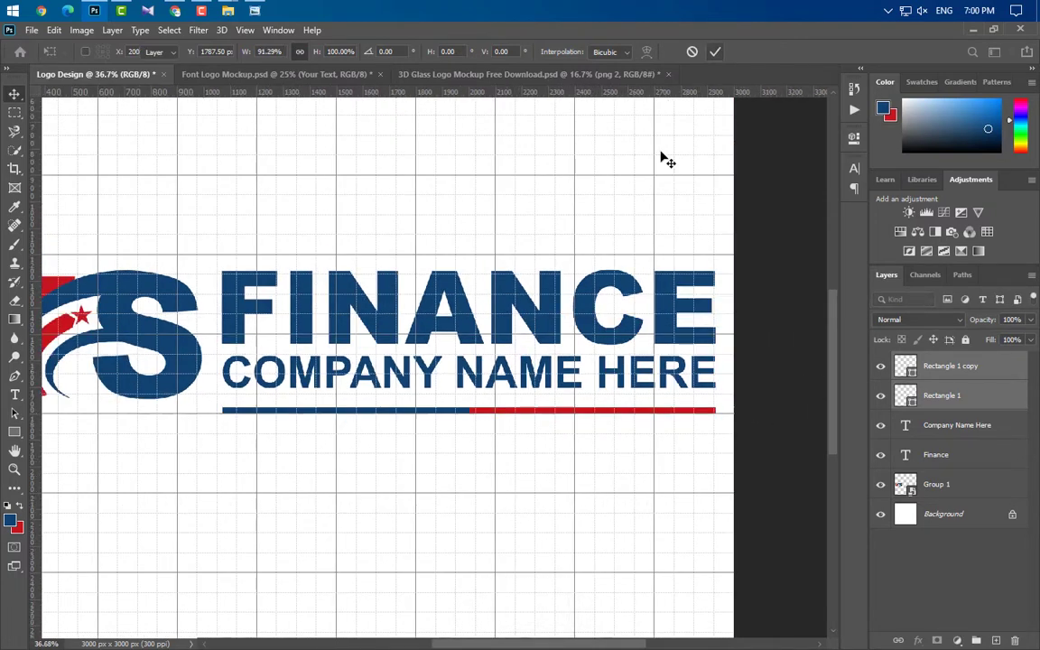
pyautogui.press('Return')
pyautogui.hotkey('shift', 'Up')
pyautogui.hotkey('shift', 'Up')
pyautogui.hotkey('shift', 'Up')
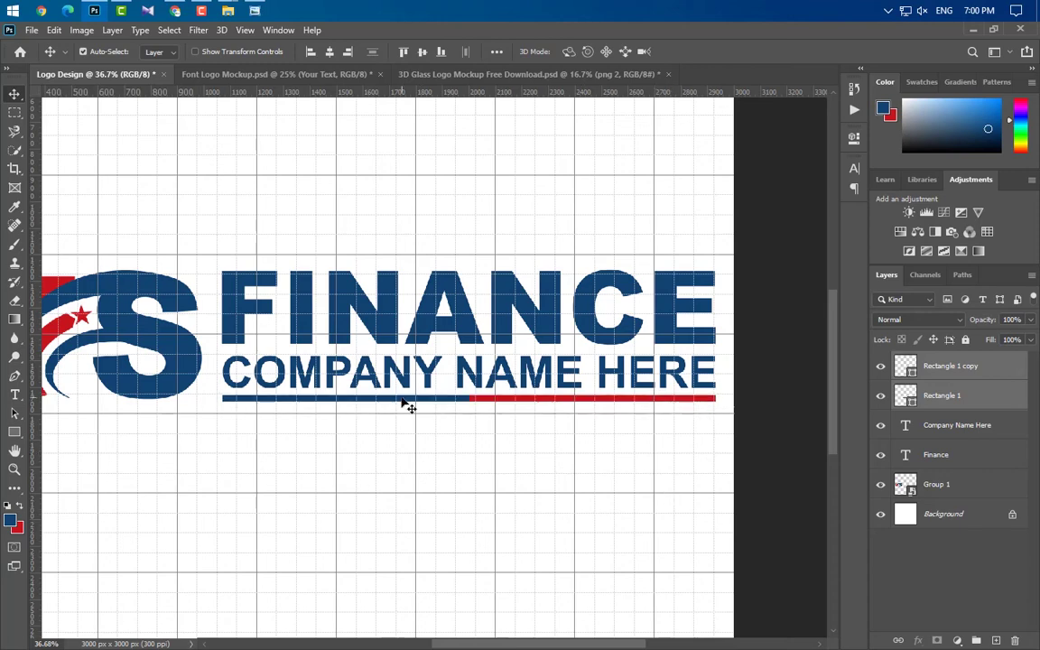
# - Group the two text lines with the bars, and group these with the US lettermark, leaving out the background
pyautogui.hotkey('ctrl', 'alt', 'a')
pyautogui.hotkey('ctrl', 'g')
pyautogui.scroll(-2, 571, 398)
# - Recolor the "COMPANY NAME HERE" text with the red sampled from the U
pyautogui.click(522, 398)
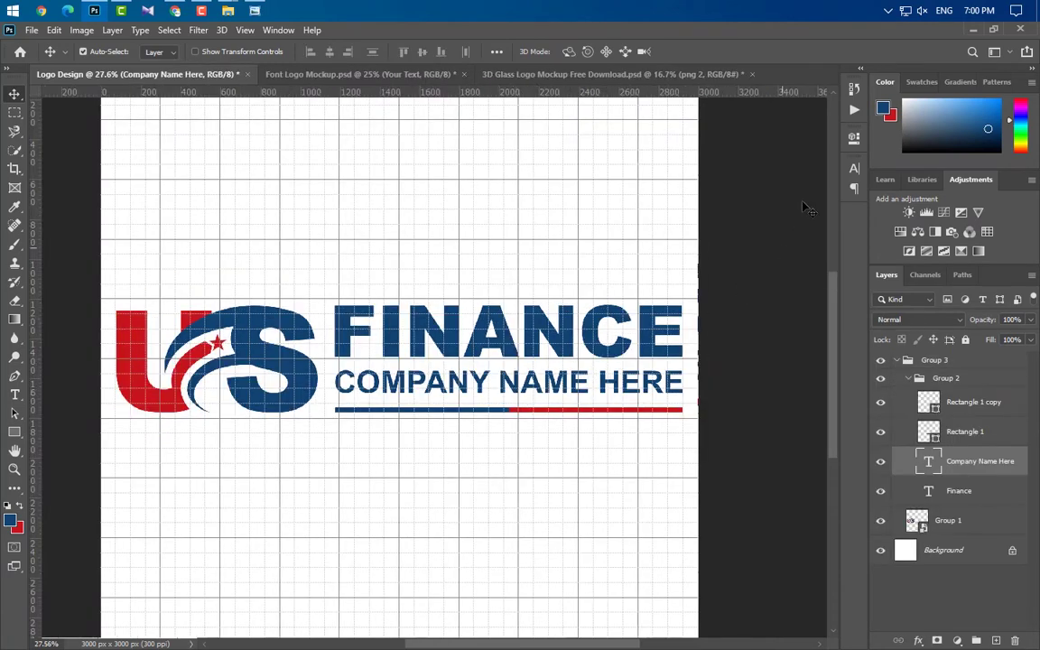
pyautogui.click(854, 168)
pyautogui.click(822, 252)
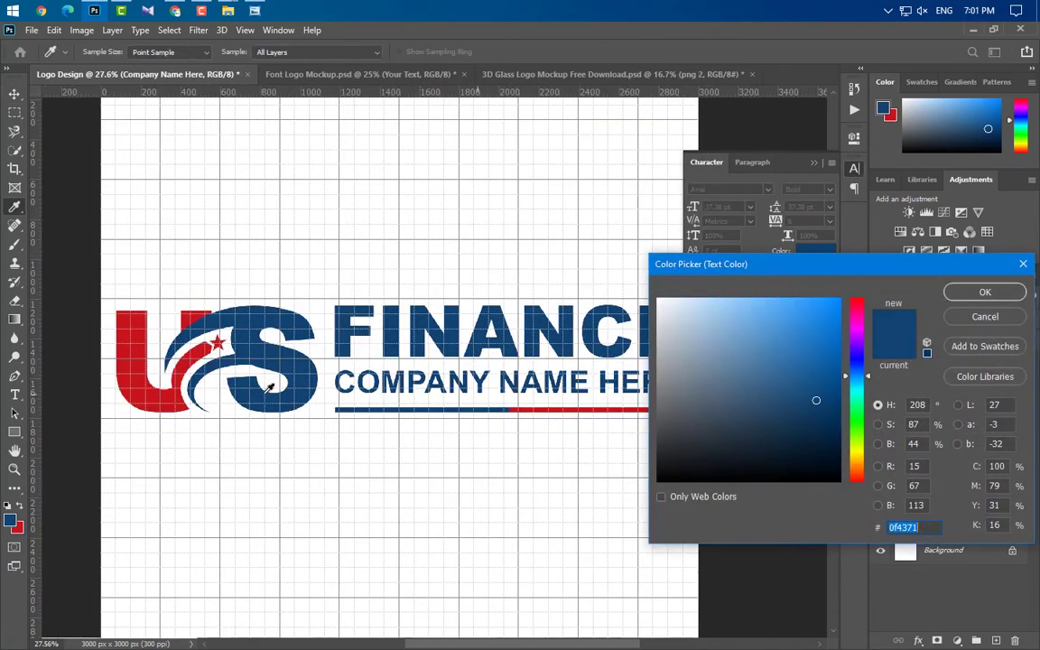
pyautogui.click(155, 390)
pyautogui.click(985, 292)
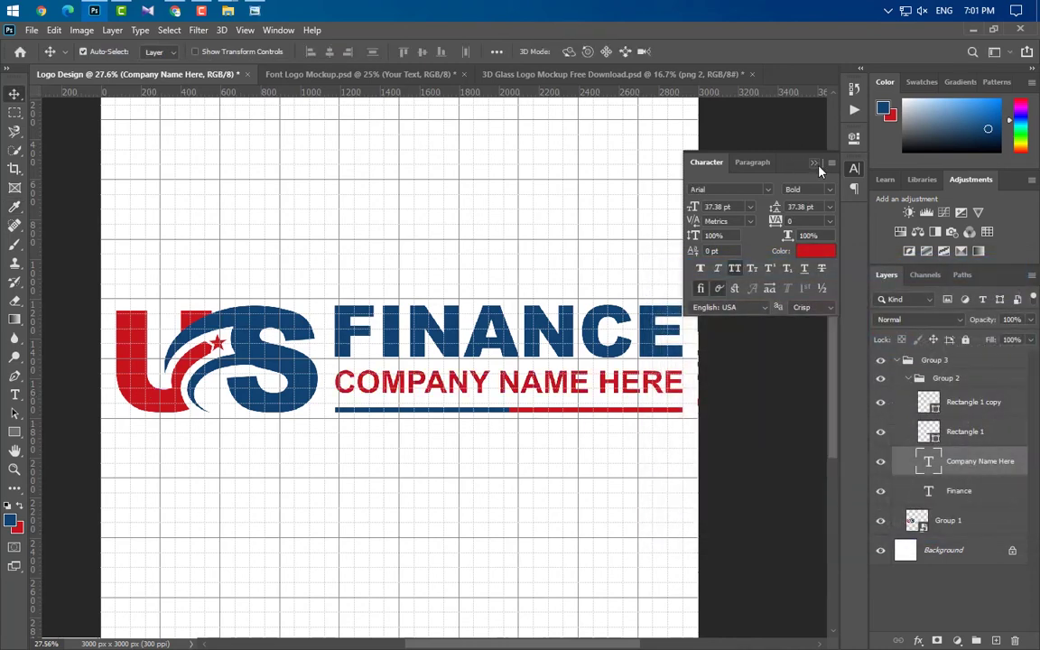
# - Collapse Group 3 in the layer stack and turn off the grid over the canvas
pyautogui.click(814, 162)
pyautogui.click(896, 359)
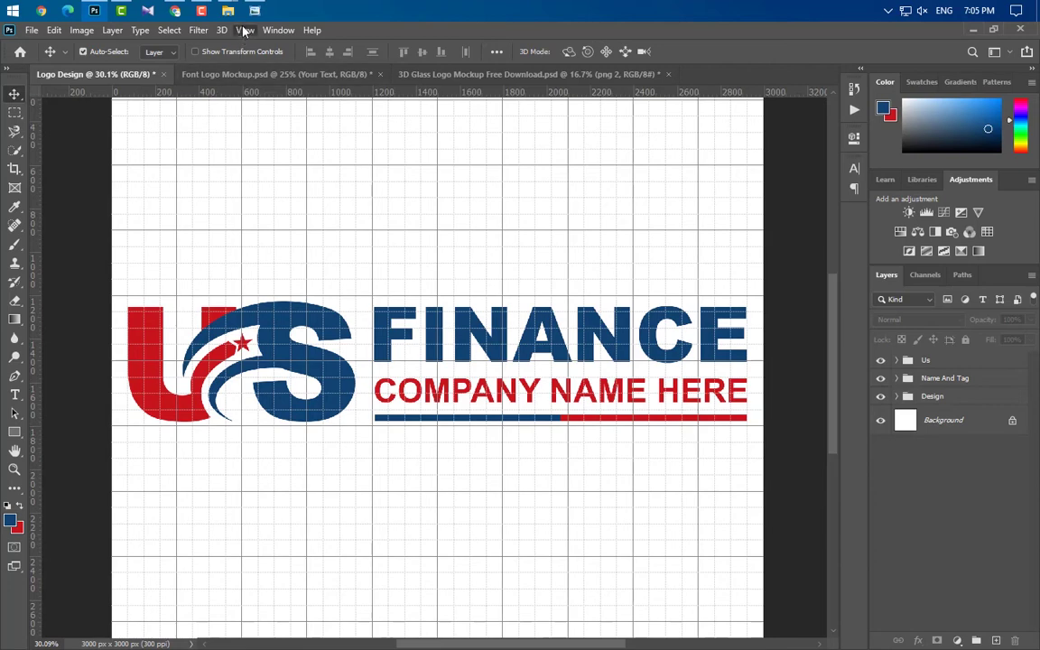
pyautogui.click(244, 30)
pyautogui.moveTo(279, 302)
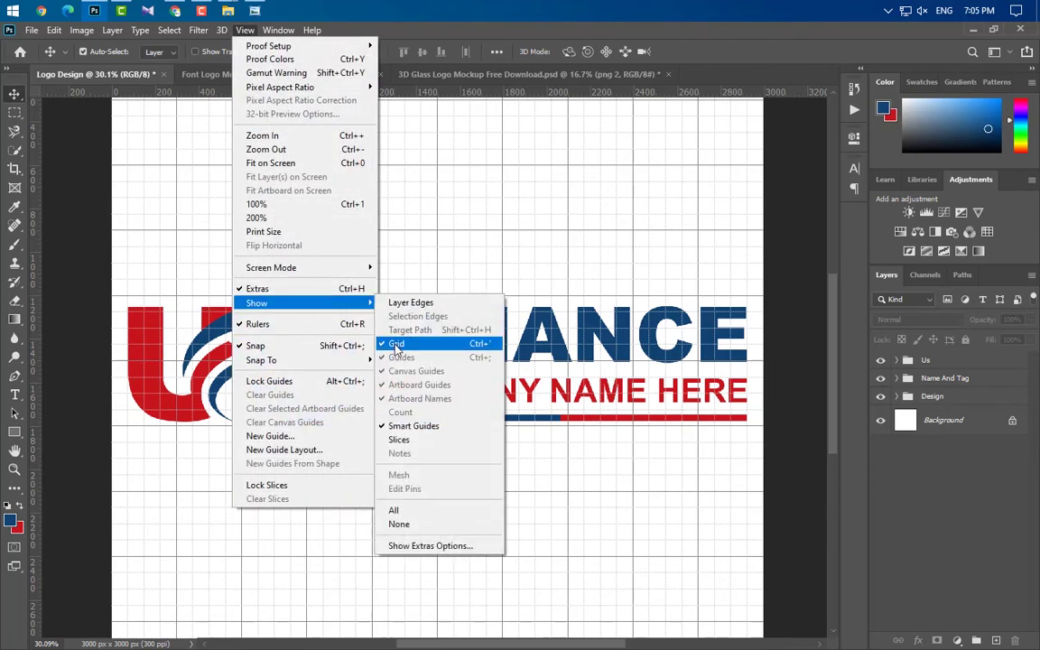
pyautogui.click(394, 347)
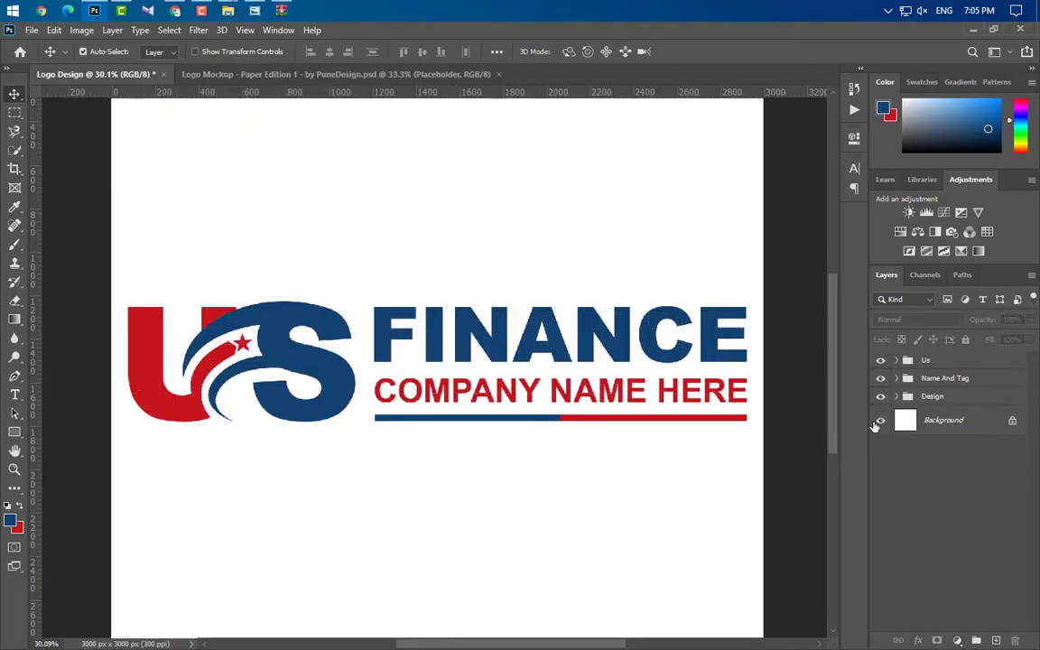
# - Hide the white background and stamp all visible logo layers into a new merged layer above the Us group
pyautogui.click(881, 420)
pyautogui.click(949, 361)
pyautogui.hotkey('ctrl', 'shift', 'alt', 'e')
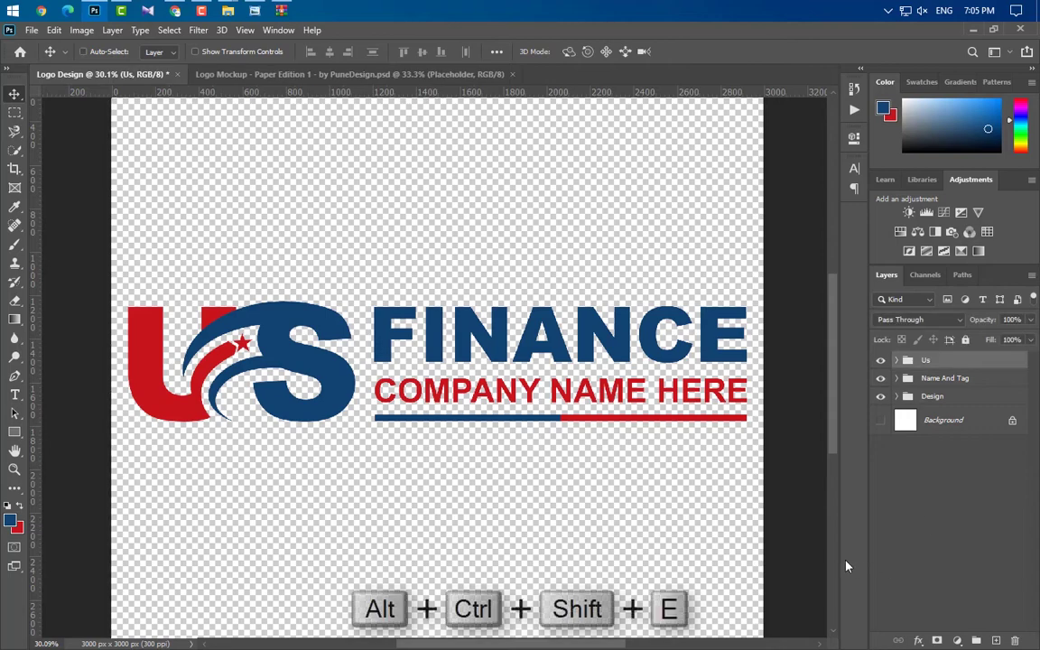
# - Open the Placeholder smart object of the Paper Edition 1 logo mockup and bring the merged logo layer into it
pyautogui.click(411, 74)
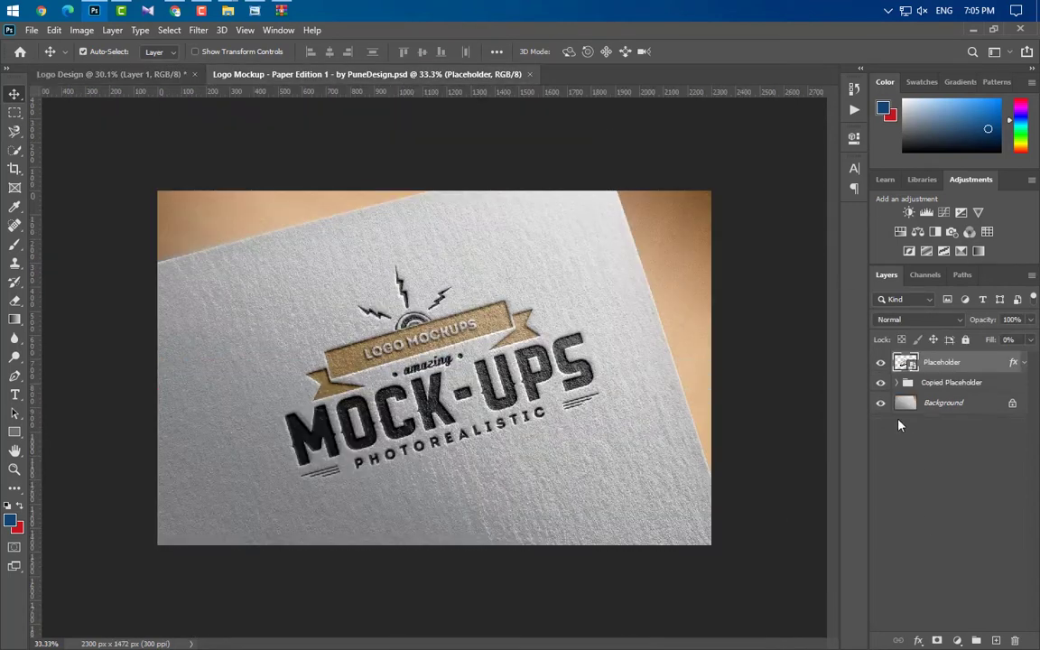
pyautogui.doubleClick(908, 363)
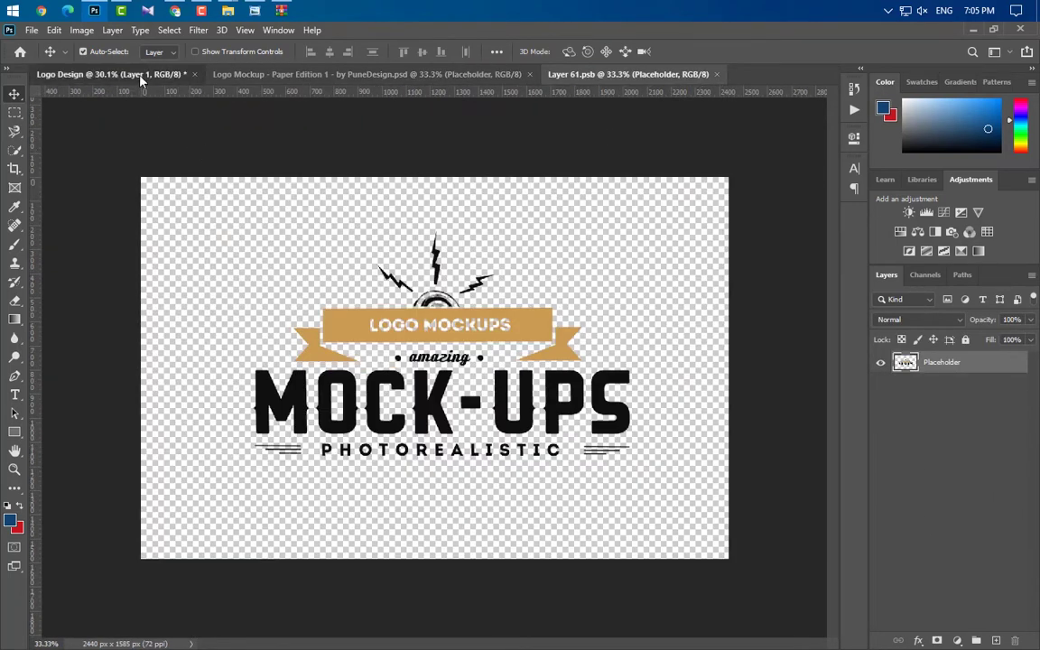
pyautogui.click(149, 74)
pyautogui.moveTo(467, 354); pyautogui.dragTo(402, 335)
# - Scale the logo to about 60% and center it on the smart object's canvas at X 1220 px, Y 792.5 px
pyautogui.hotkey('ctrl', 't')
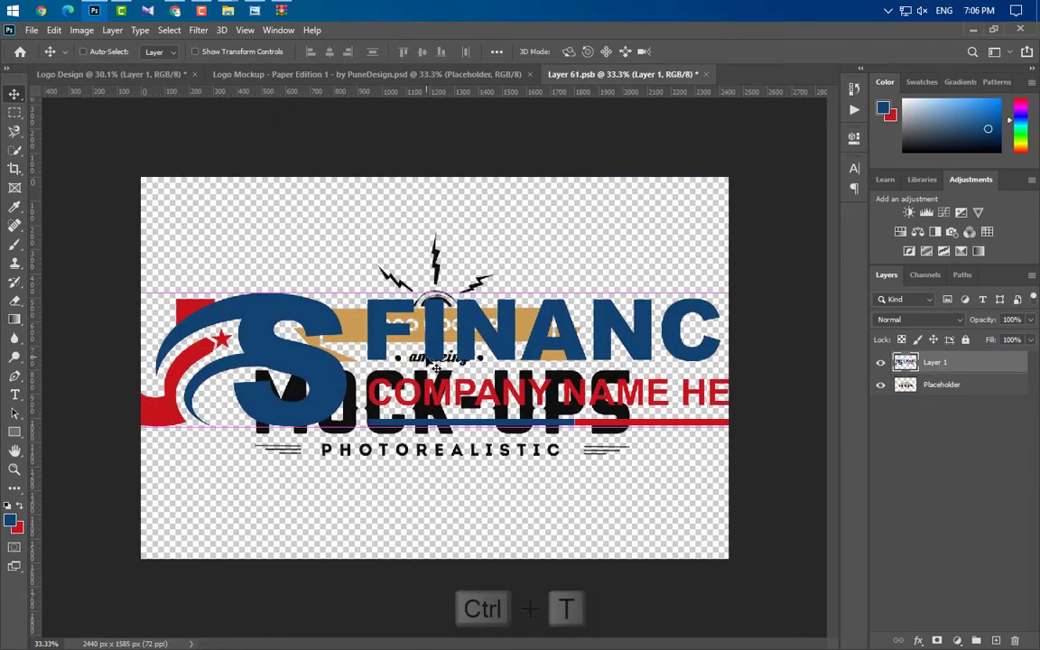
pyautogui.moveTo(781, 360); pyautogui.dragTo(649, 360)
pyautogui.moveTo(99, 360); pyautogui.dragTo(242, 365)
pyautogui.moveTo(487, 359); pyautogui.dragTo(479, 368)
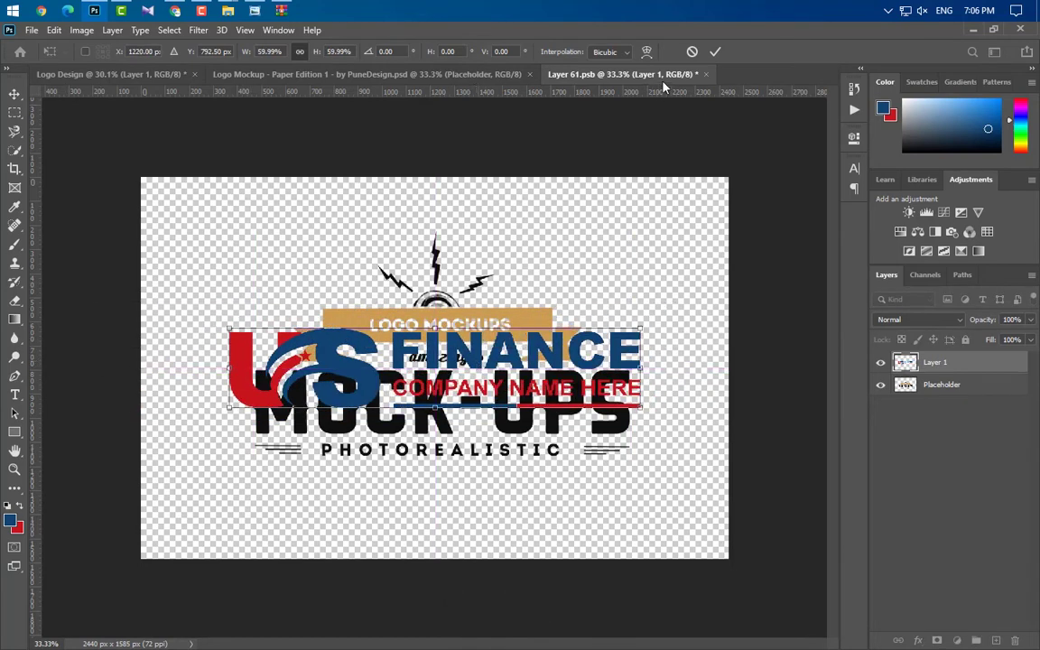
pyautogui.click(717, 51)
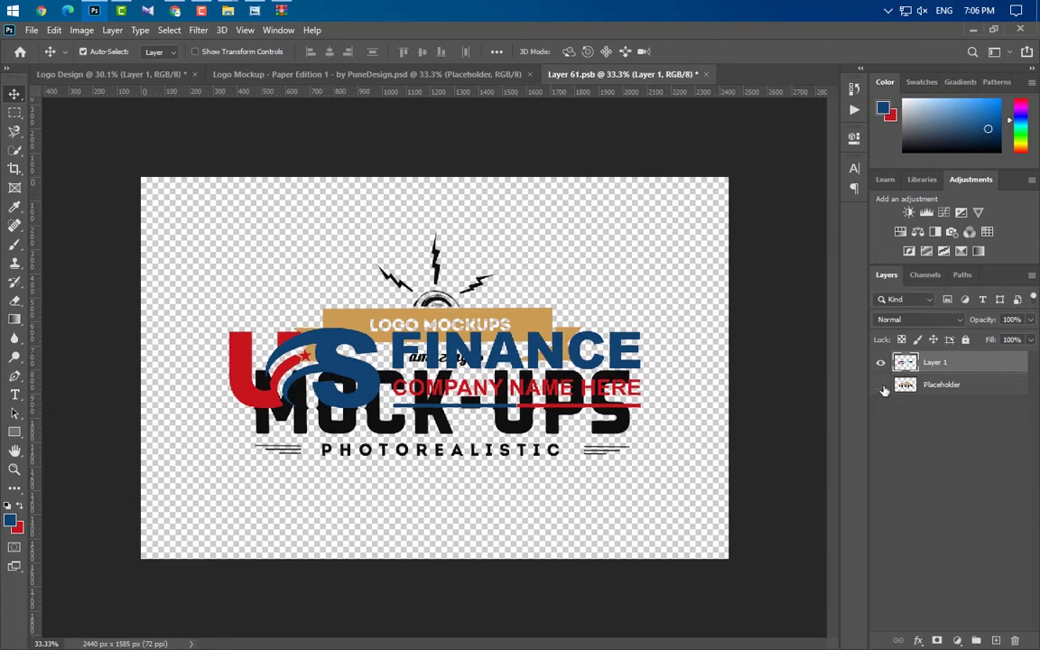
# - Hide the original Placeholder artwork and close Layer 61.psb with its changes saved
pyautogui.click(881, 386)
pyautogui.click(707, 74)
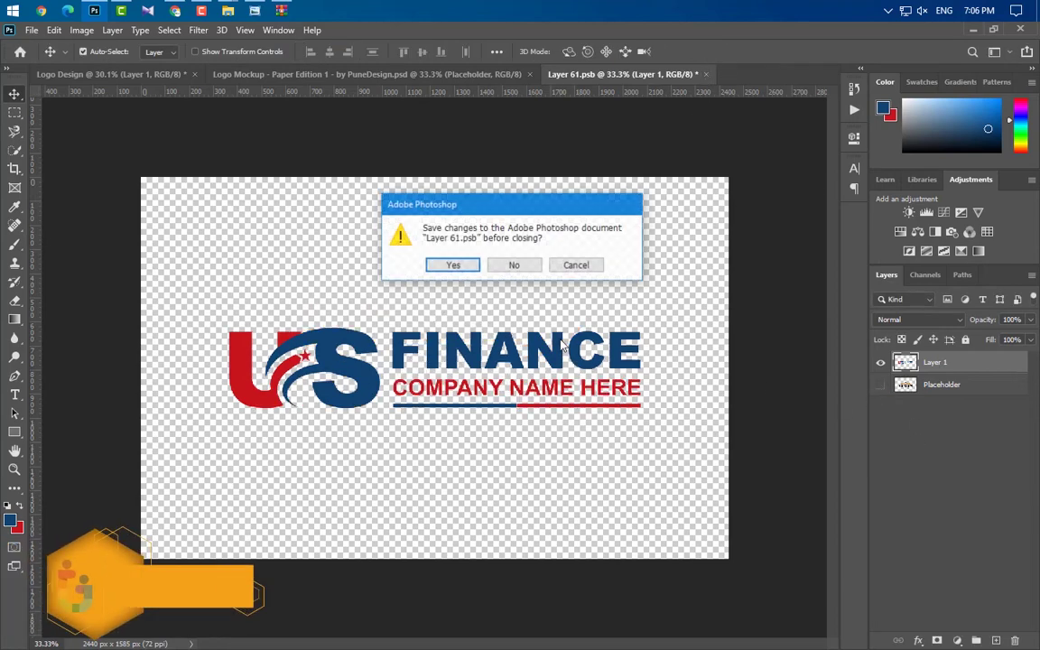
pyautogui.click(453, 265)
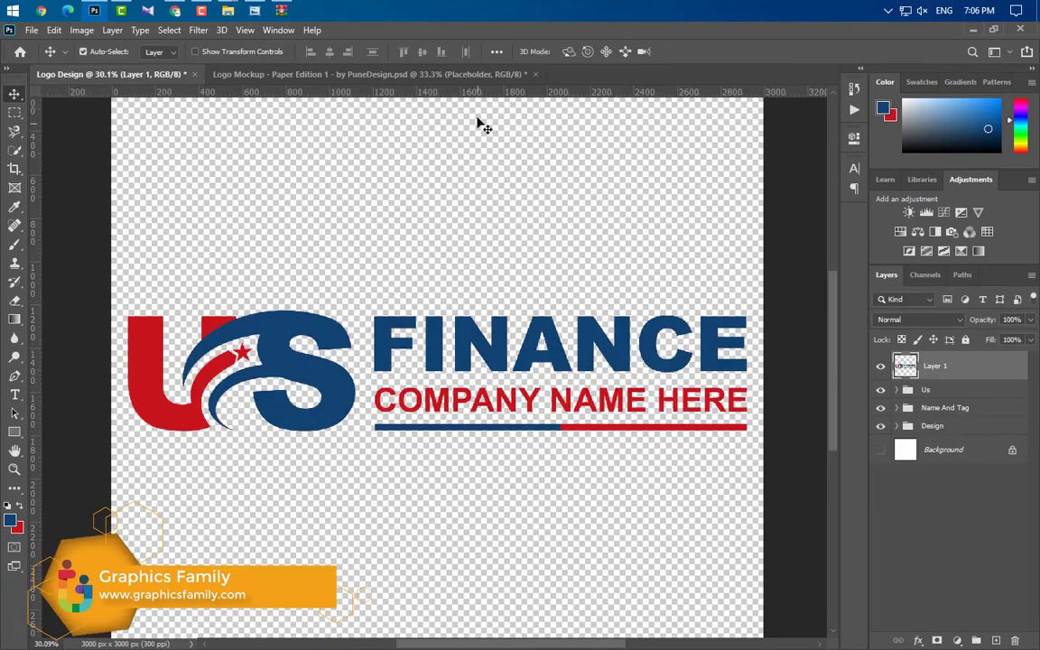
# - In the paper mockup, set the fill of the Texture layer inside the Copied Placeholder group to 45%
pyautogui.click(470, 74)
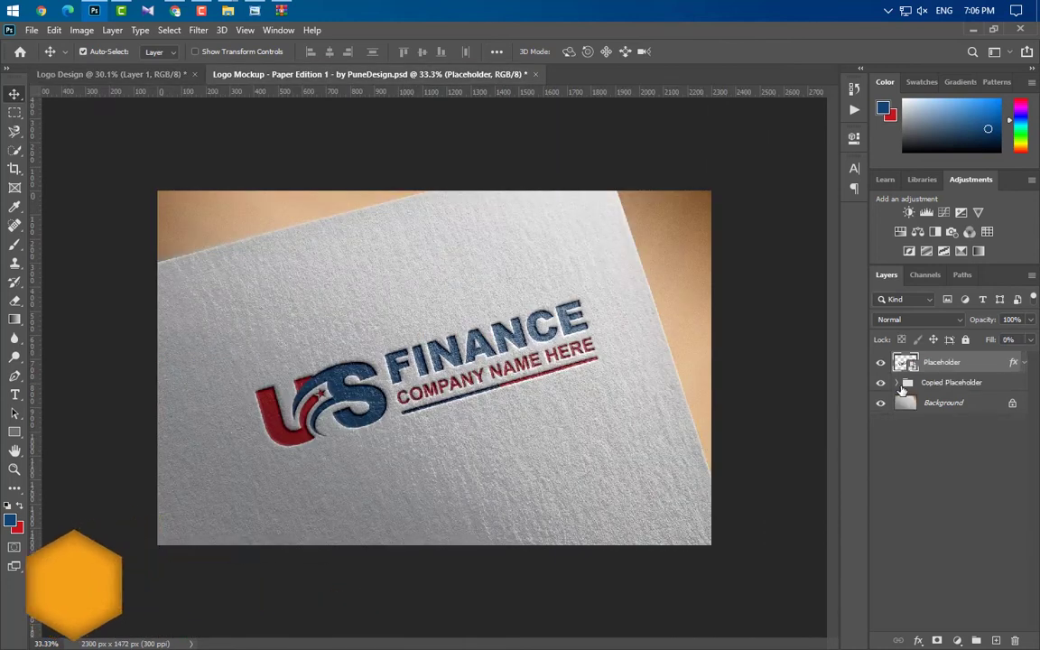
pyautogui.click(897, 383)
pyautogui.click(958, 403)
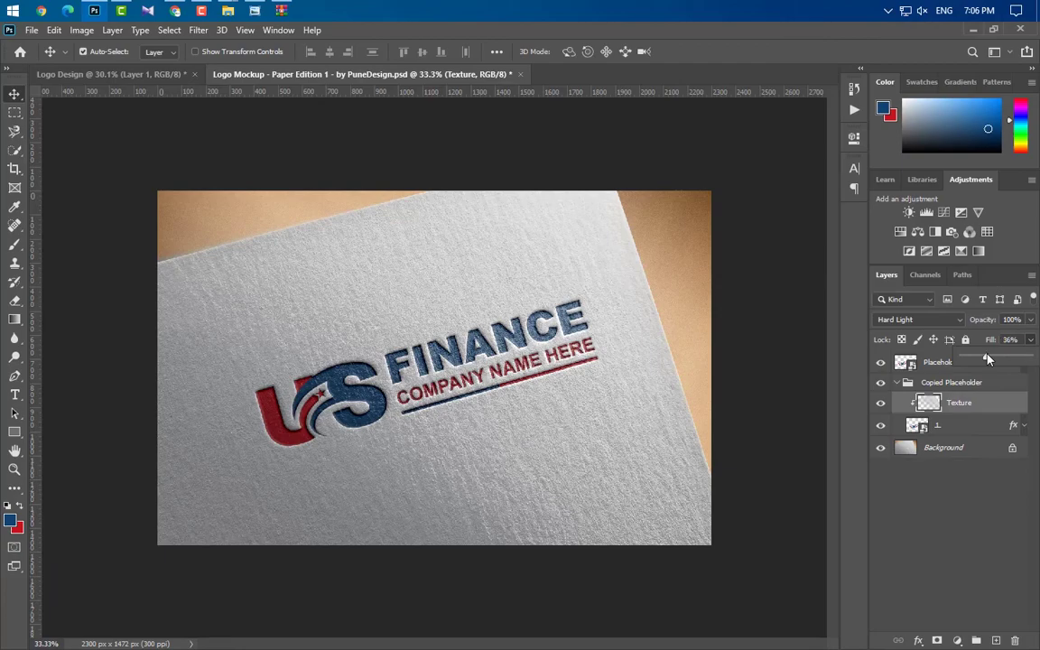
pyautogui.scroll(2, 542, 370)
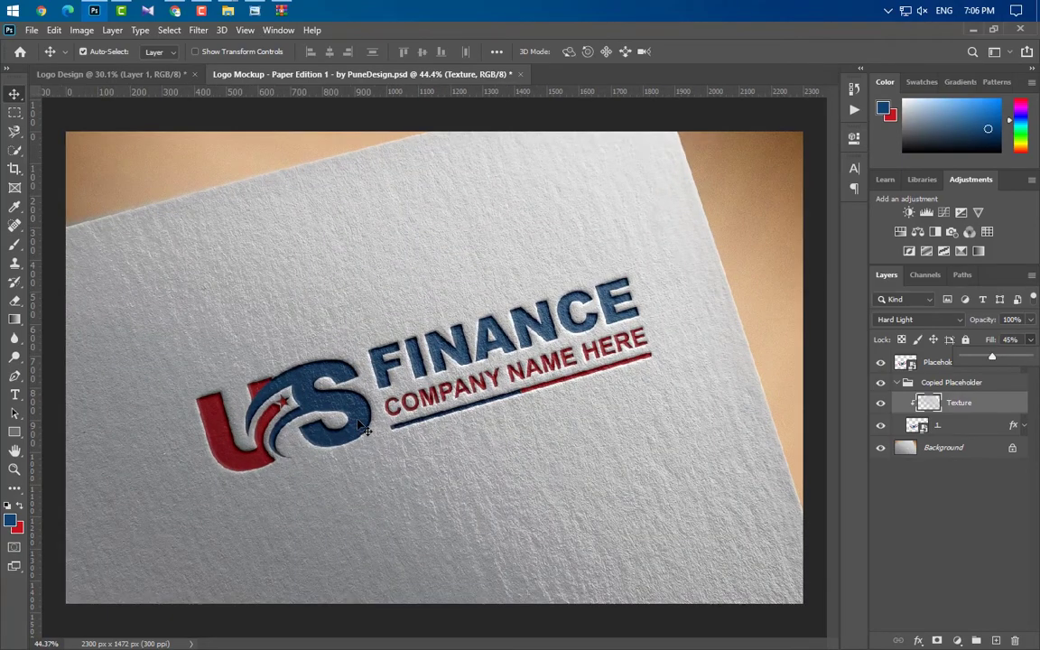